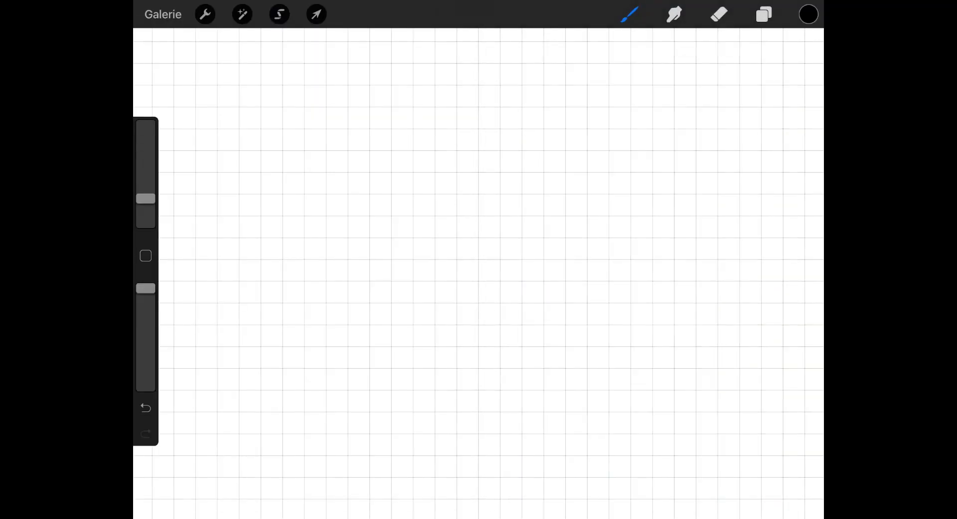
# Step: Handwrite the logo's name in capitals near the top of the canvas and circle it
pyautogui.moveTo(239, 139)
pyautogui.mouseDown()
pyautogui.moveTo(236, 94)
pyautogui.moveTo(264, 92)
pyautogui.moveTo(329, 133)
pyautogui.mouseUp()
pyautogui.moveTo(335, 108)
pyautogui.mouseDown()
pyautogui.moveTo(333, 133)
pyautogui.moveTo(345, 136)
pyautogui.mouseUp()
pyautogui.moveTo(324, 117)
pyautogui.mouseDown()
pyautogui.moveTo(344, 135)
pyautogui.moveTo(353, 105)
pyautogui.moveTo(362, 132)
pyautogui.moveTo(381, 88)
pyautogui.moveTo(231, 85)
pyautogui.moveTo(368, 169)
pyautogui.moveTo(427, 102)
pyautogui.mouseUp()
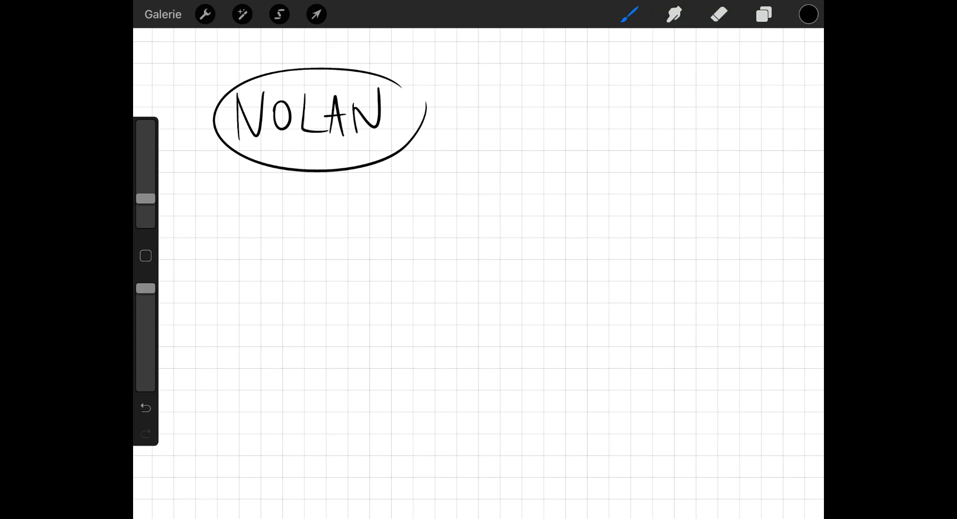
# Step: Sketch a large letter N below the circled name with two vertical strokes and a diagonal
pyautogui.moveTo(372, 232); pyautogui.dragTo(374, 342)
pyautogui.moveTo(375, 234); pyautogui.dragTo(468, 332)
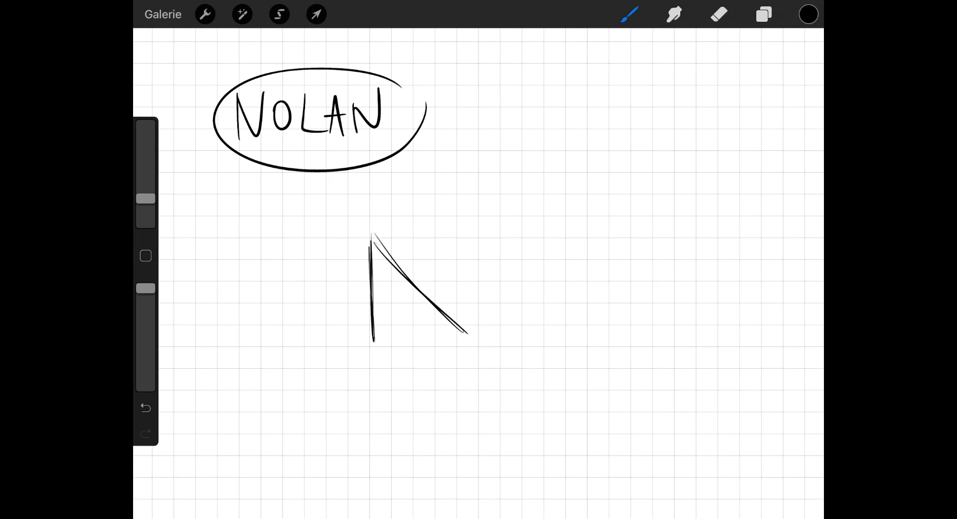
pyautogui.moveTo(467, 228); pyautogui.dragTo(470, 346)
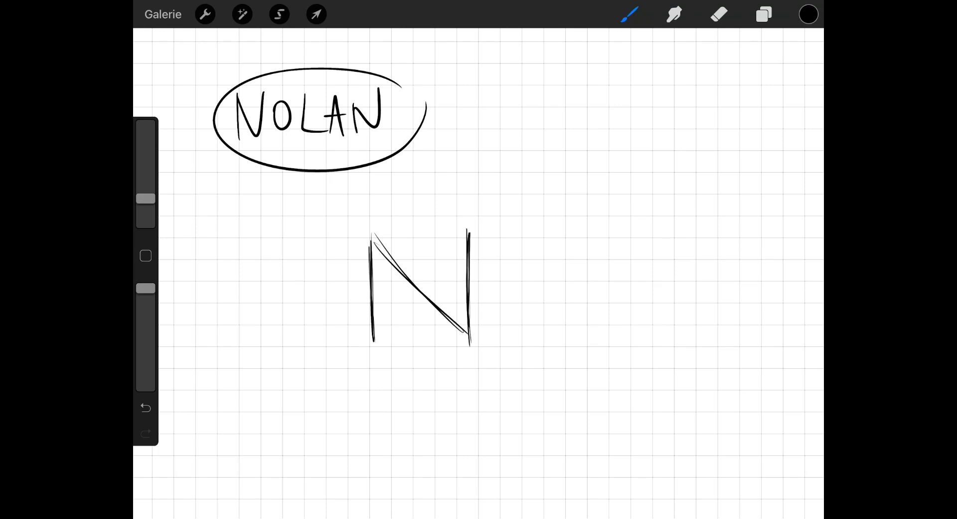
# Step: Sketch a circle around the large N and extend the letter's strokes to meet it
pyautogui.moveTo(481, 230)
pyautogui.mouseDown()
pyautogui.moveTo(374, 219)
pyautogui.moveTo(348, 335)
pyautogui.moveTo(492, 331)
pyautogui.moveTo(438, 215)
pyautogui.moveTo(346, 304)
pyautogui.moveTo(467, 363)
pyautogui.moveTo(394, 218)
pyautogui.moveTo(338, 273)
pyautogui.mouseUp()
pyautogui.moveTo(375, 363)
pyautogui.mouseDown()
pyautogui.moveTo(372, 240)
pyautogui.moveTo(473, 351)
pyautogui.moveTo(467, 227)
pyautogui.mouseUp()
pyautogui.moveTo(470, 311); pyautogui.dragTo(473, 357)
pyautogui.moveTo(443, 219)
pyautogui.mouseDown()
pyautogui.moveTo(350, 294)
pyautogui.moveTo(437, 369)
pyautogui.mouseUp()
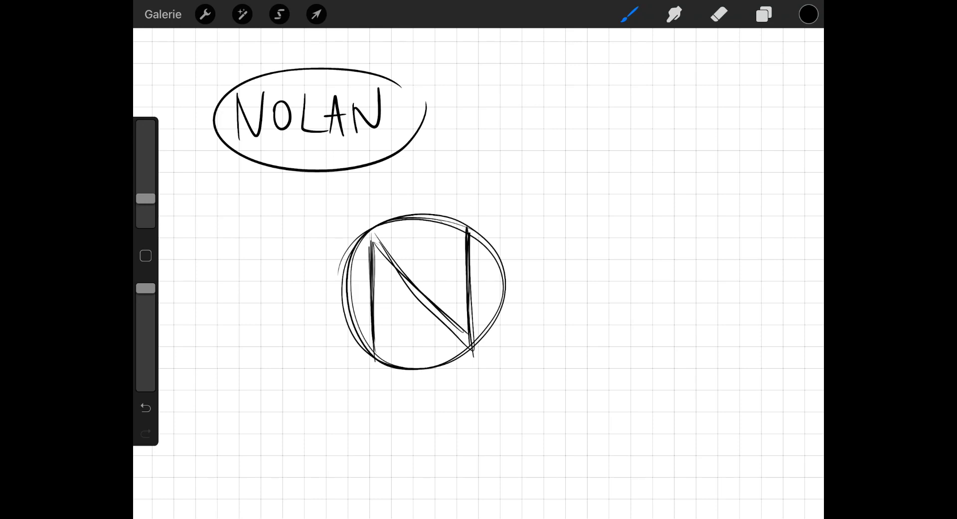
# Step: Add a baseline and a short crossbar to the rough N, darken its diagonal and right stem, and add a check mark beside it
pyautogui.moveTo(371, 352); pyautogui.dragTo(471, 343)
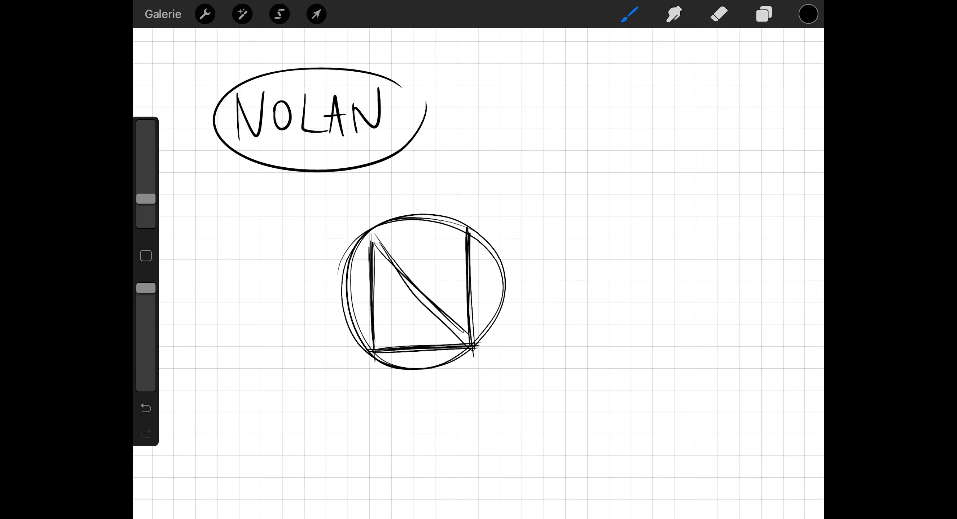
pyautogui.moveTo(374, 302)
pyautogui.mouseDown()
pyautogui.moveTo(447, 301)
pyautogui.moveTo(373, 301)
pyautogui.moveTo(435, 298)
pyautogui.moveTo(384, 301)
pyautogui.mouseUp()
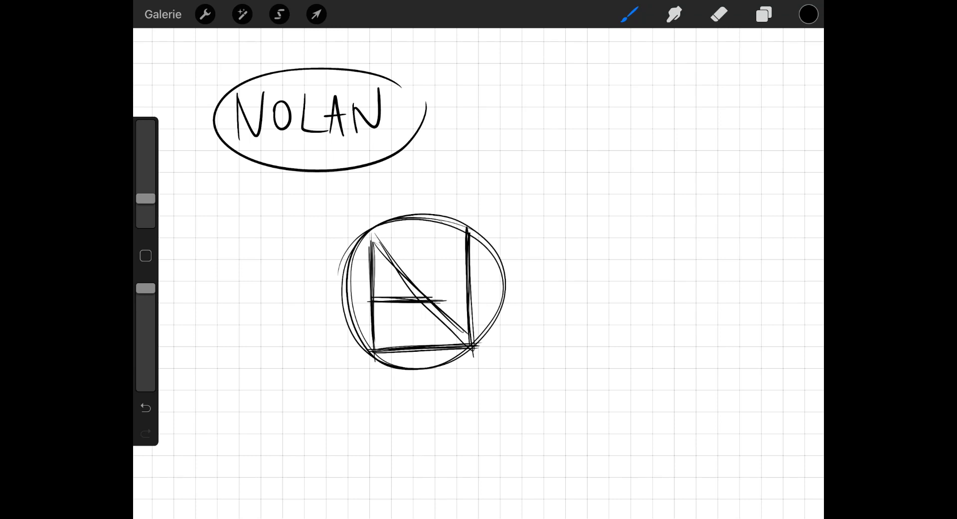
pyautogui.moveTo(375, 234); pyautogui.dragTo(460, 335)
pyautogui.moveTo(388, 248); pyautogui.dragTo(468, 338)
pyautogui.moveTo(467, 252); pyautogui.dragTo(473, 338)
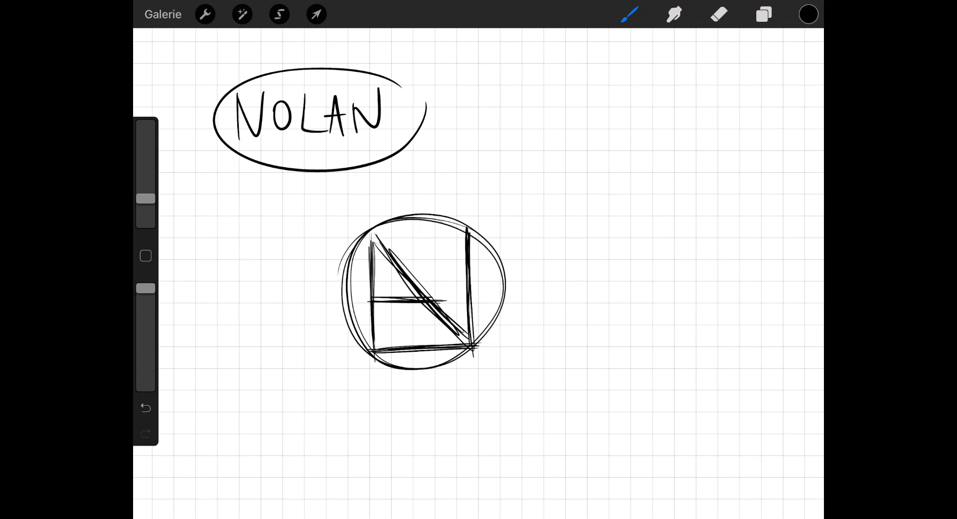
pyautogui.moveTo(482, 371); pyautogui.dragTo(510, 347)
# Step: Redraw a clean version of the logo beside the rough sketch with straight lines and a circle, and add a check mark
pyautogui.moveTo(587, 217); pyautogui.dragTo(588, 368)
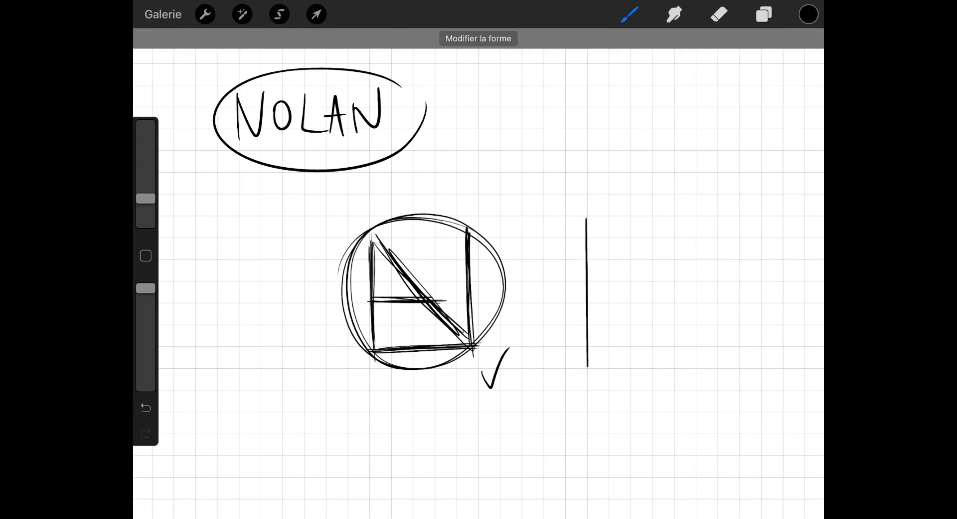
pyautogui.moveTo(586, 218)
pyautogui.mouseDown()
pyautogui.moveTo(696, 366)
pyautogui.moveTo(717, 367)
pyautogui.moveTo(697, 367)
pyautogui.moveTo(717, 367)
pyautogui.moveTo(718, 216)
pyautogui.moveTo(672, 192)
pyautogui.moveTo(627, 192)
pyautogui.moveTo(573, 233)
pyautogui.moveTo(559, 281)
pyautogui.moveTo(574, 233)
pyautogui.moveTo(561, 331)
pyautogui.moveTo(591, 378)
pyautogui.moveTo(668, 393)
pyautogui.moveTo(727, 363)
pyautogui.moveTo(746, 291)
pyautogui.moveTo(719, 213)
pyautogui.mouseUp()
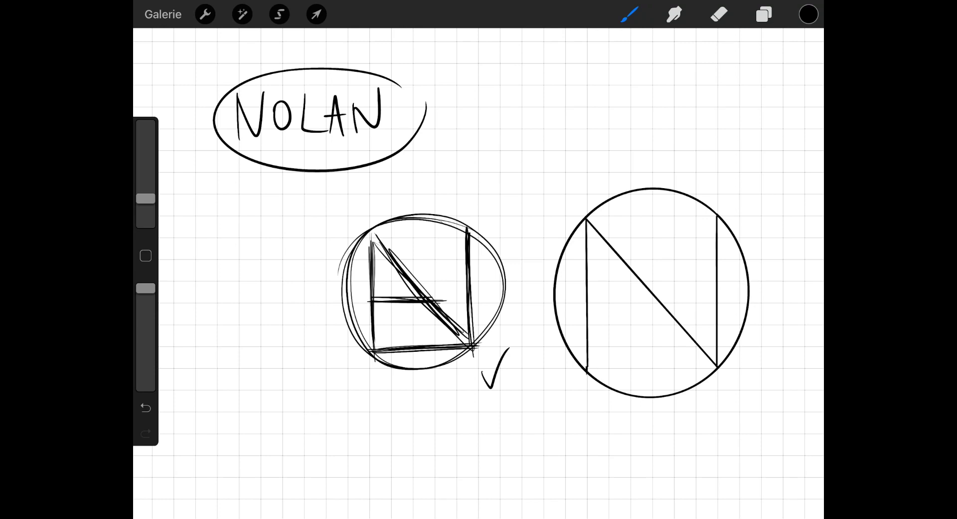
pyautogui.moveTo(587, 371); pyautogui.dragTo(716, 368)
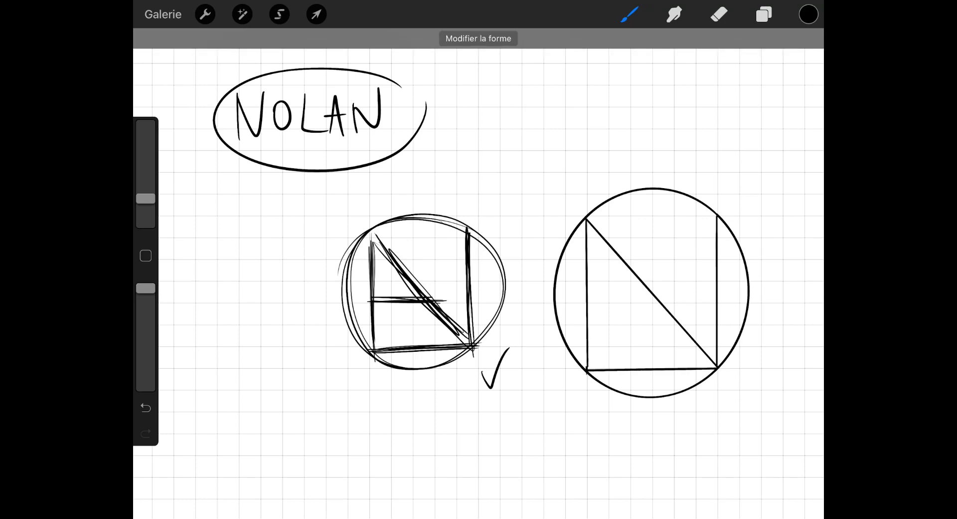
pyautogui.moveTo(585, 304); pyautogui.dragTo(660, 303)
pyautogui.moveTo(750, 366); pyautogui.dragTo(770, 357)
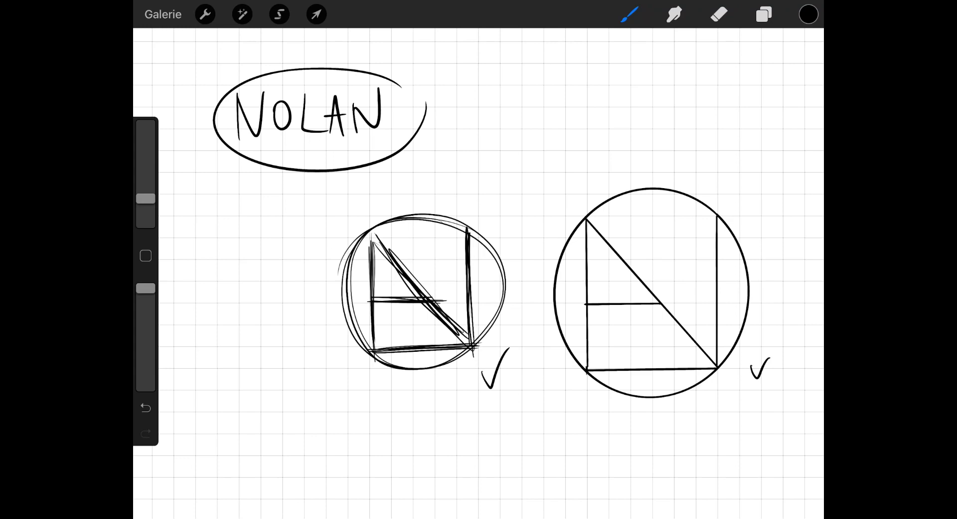
# Step: Draw a line from the clean logo to a handwritten note reading "EXPORTER" beneath the sketches
pyautogui.moveTo(603, 400); pyautogui.dragTo(559, 437)
pyautogui.moveTo(555, 422)
pyautogui.mouseDown()
pyautogui.moveTo(553, 453)
pyautogui.moveTo(542, 451)
pyautogui.moveTo(566, 451)
pyautogui.mouseUp()
pyautogui.moveTo(434, 434)
pyautogui.mouseDown()
pyautogui.moveTo(435, 454)
pyautogui.moveTo(445, 429)
pyautogui.mouseUp()
pyautogui.moveTo(452, 439)
pyautogui.mouseDown()
pyautogui.moveTo(452, 456)
pyautogui.moveTo(472, 443)
pyautogui.mouseUp()
pyautogui.moveTo(478, 454)
pyautogui.mouseDown()
pyautogui.moveTo(488, 438)
pyautogui.moveTo(494, 452)
pyautogui.mouseUp()
pyautogui.moveTo(495, 436); pyautogui.dragTo(506, 434)
pyautogui.moveTo(501, 435)
pyautogui.mouseDown()
pyautogui.moveTo(501, 451)
pyautogui.moveTo(517, 451)
pyautogui.mouseUp()
pyautogui.moveTo(504, 437)
pyautogui.mouseDown()
pyautogui.moveTo(537, 451)
pyautogui.moveTo(524, 427)
pyautogui.mouseUp()
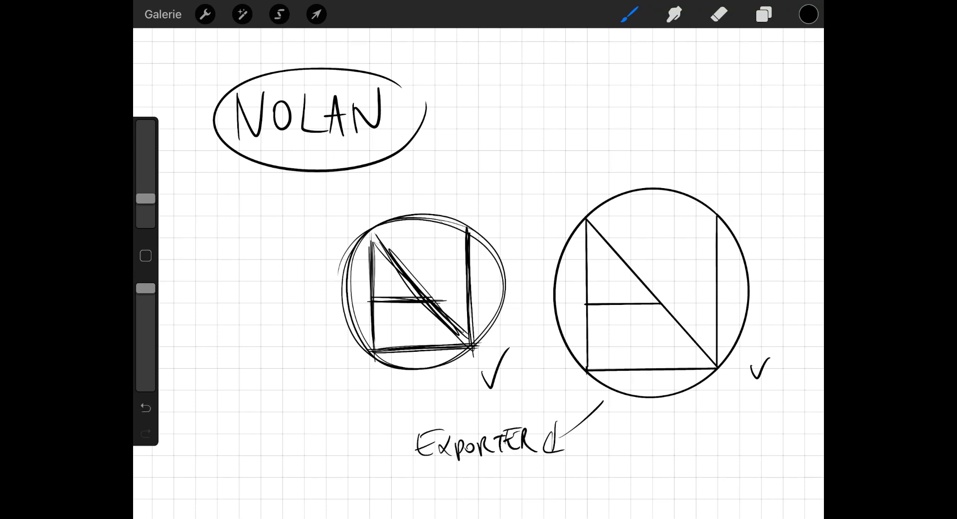
pyautogui.moveTo(434, 472); pyautogui.dragTo(507, 459)
pyautogui.moveTo(452, 479); pyautogui.dragTo(527, 465)
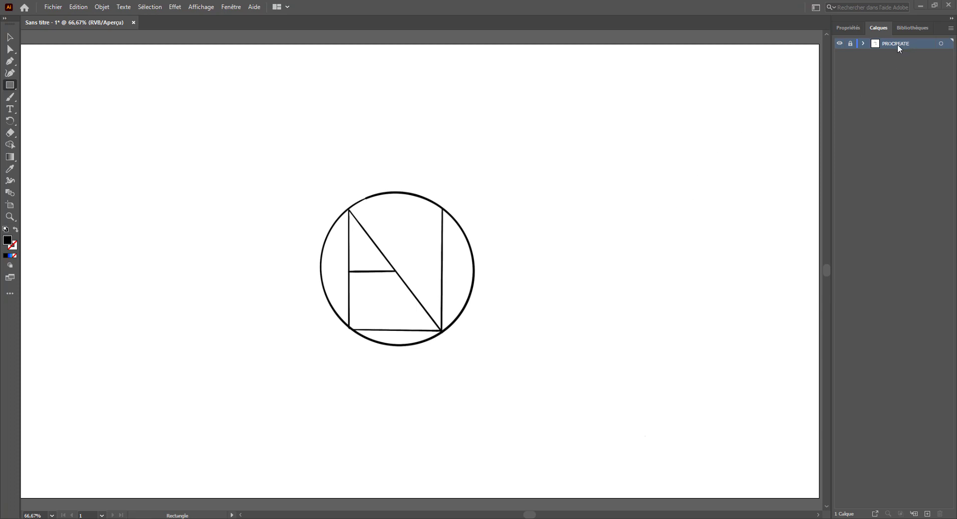
# Step: Toggle the lock of the PROCREATE layer and leave the layer locked
pyautogui.click(851, 43)
pyautogui.click(851, 43)
pyautogui.click(850, 44)
# Step: Draw a circle about 367 px wide on a new layer and move it over the sketch's outer ring
pyautogui.click(14, 85)
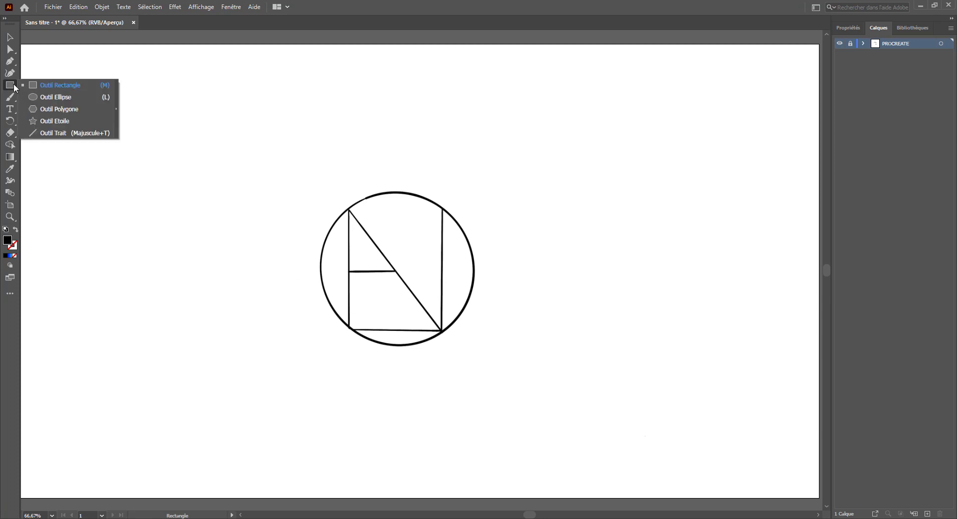
pyautogui.click(61, 97)
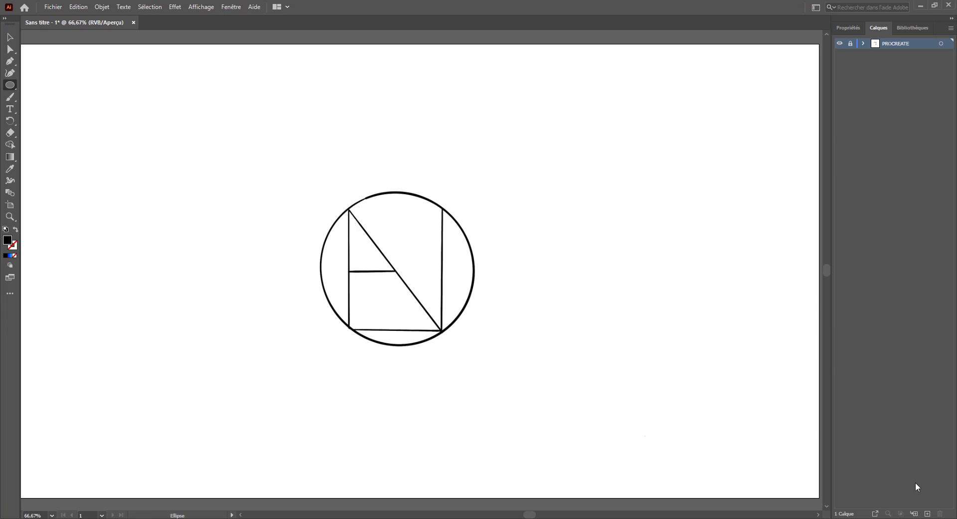
pyautogui.click(928, 513)
pyautogui.moveTo(325, 190); pyautogui.dragTo(479, 335)
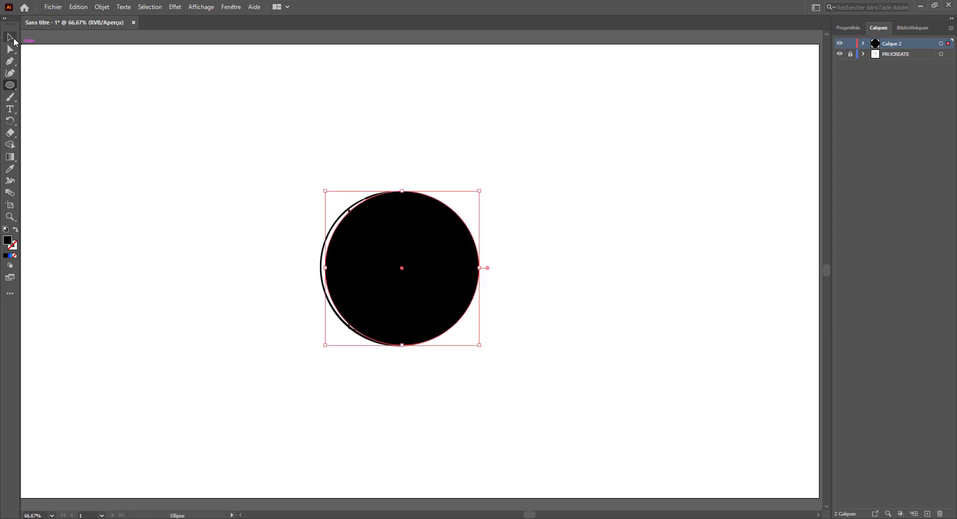
pyautogui.click(10, 37)
pyautogui.moveTo(424, 237); pyautogui.dragTo(418, 237)
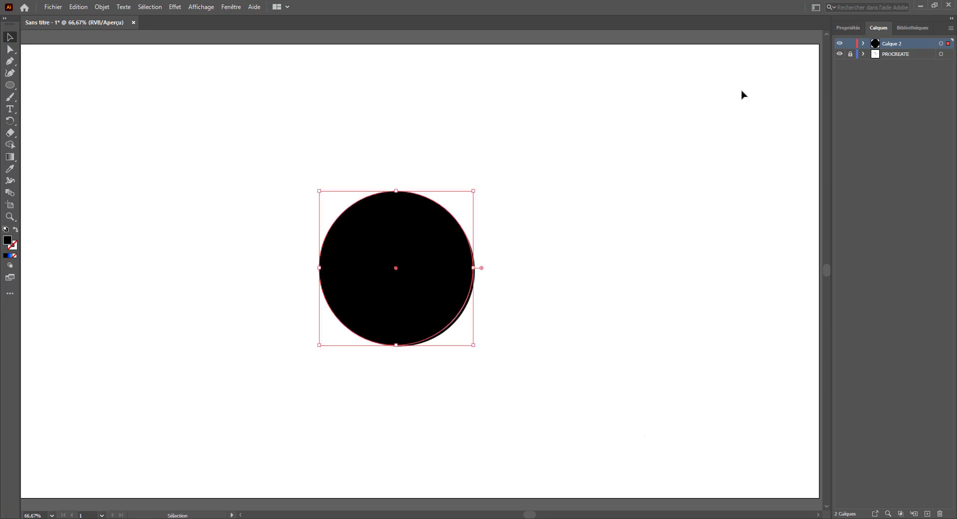
# Step: Remove the circle's fill and give it a red stroke
pyautogui.click(848, 28)
pyautogui.click(843, 139)
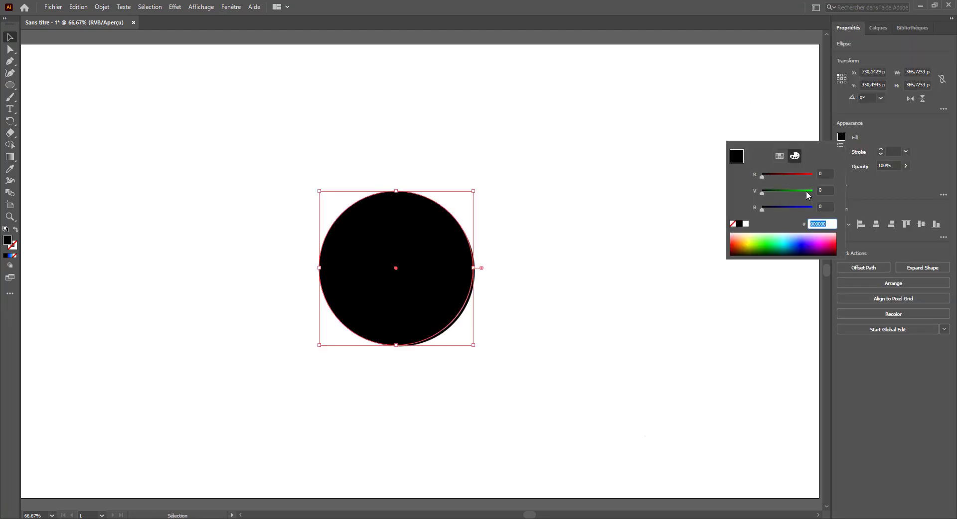
pyautogui.click(733, 223)
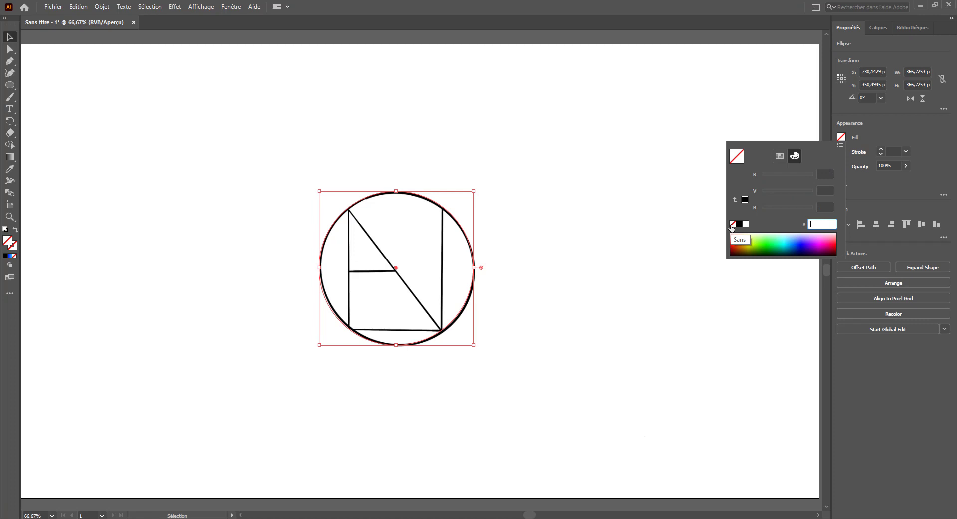
pyautogui.click(869, 141)
pyautogui.click(843, 153)
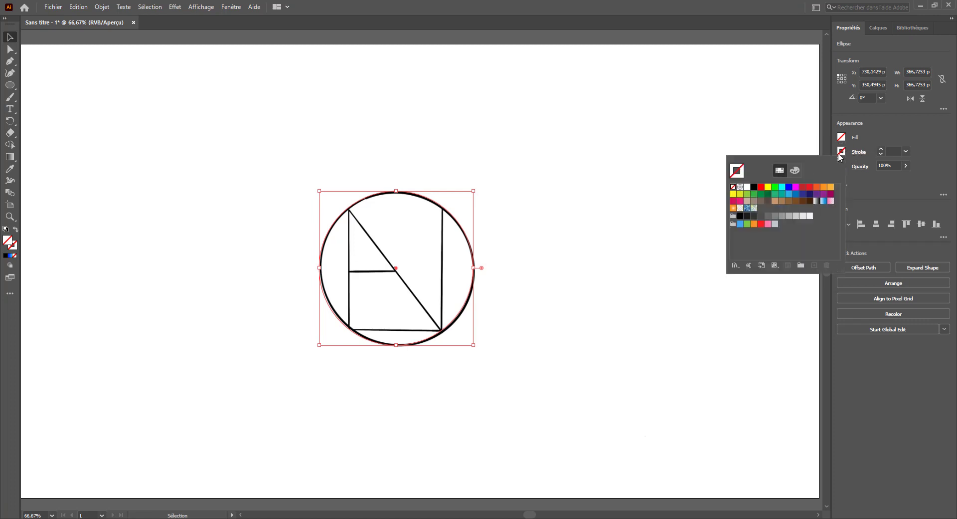
pyautogui.click(762, 188)
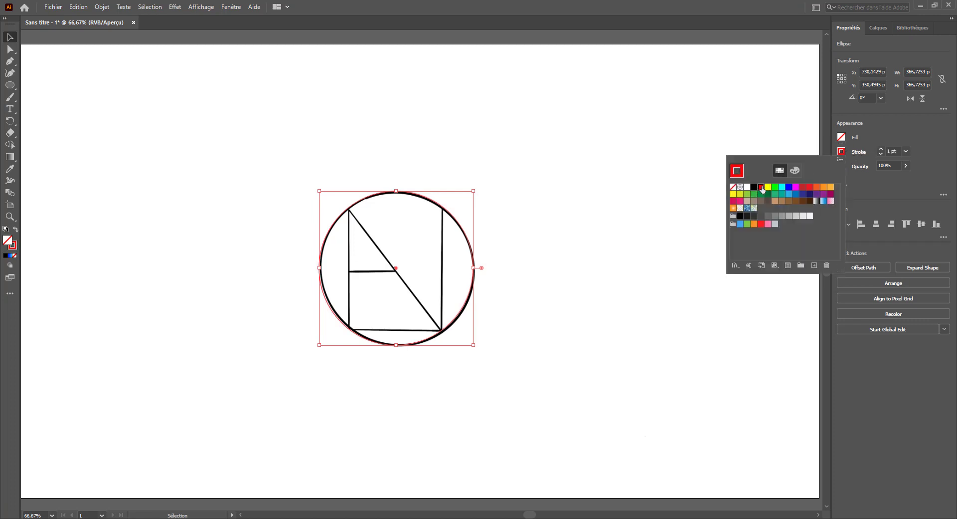
# Step: Set the circle's stroke weight to 4 pt and align the stroke to the outside
pyautogui.click(881, 149)
pyautogui.click(881, 149)
pyautogui.click(881, 149)
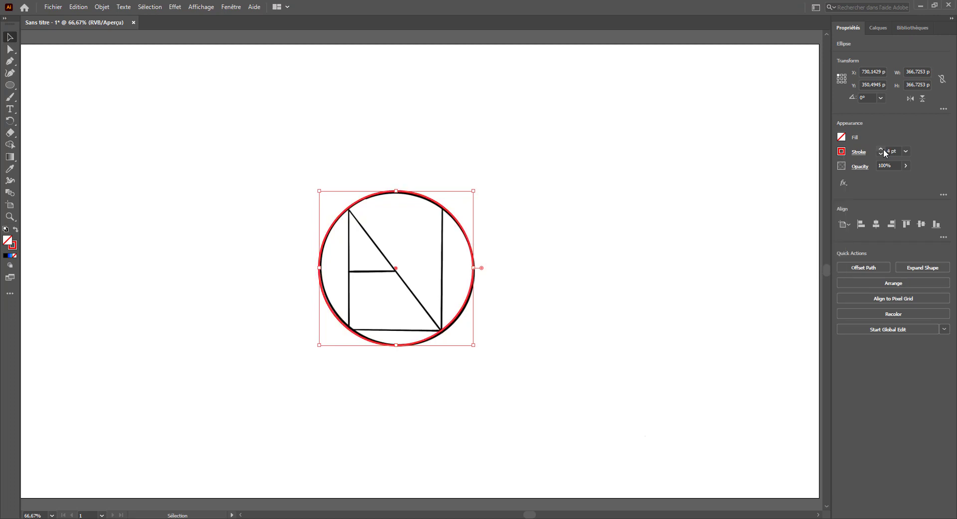
pyautogui.click(858, 153)
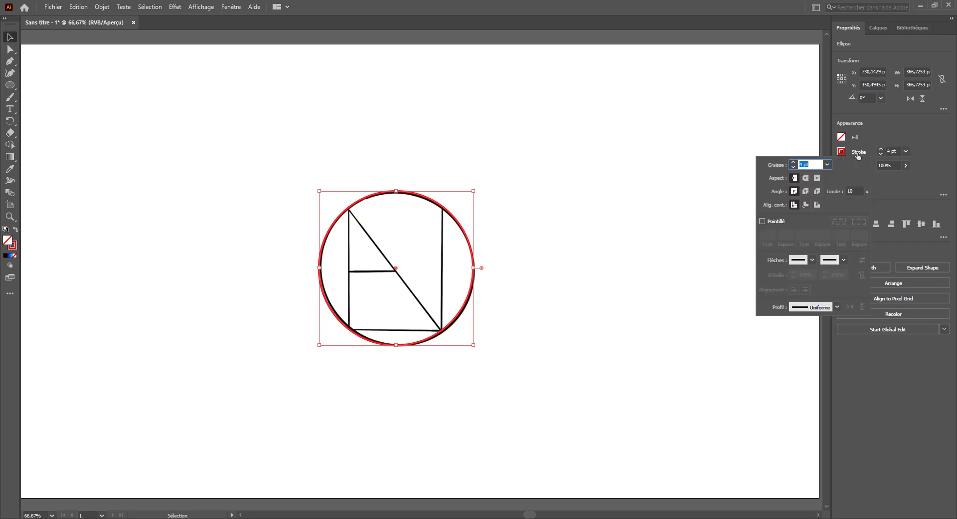
pyautogui.click(817, 205)
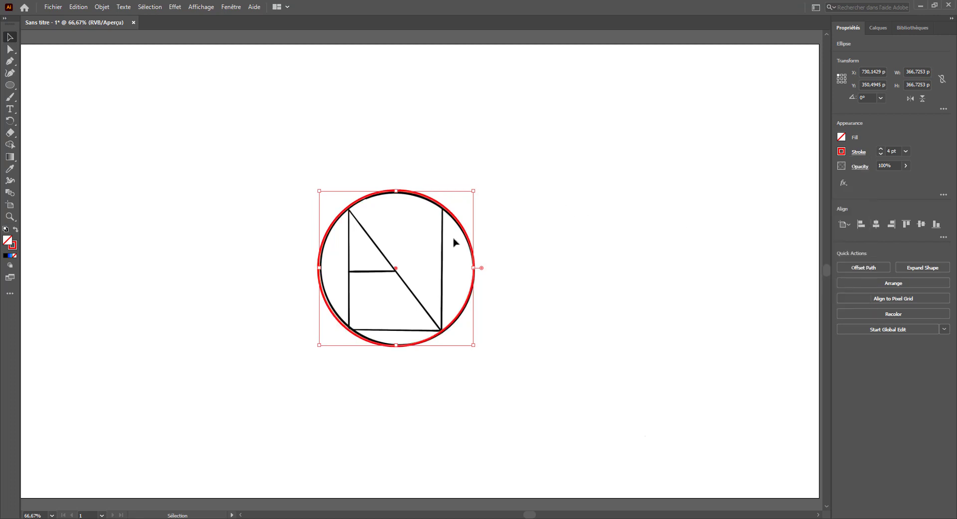
# Step: Shrink the circle to about 357 px in diameter to fit the sketched ring
pyautogui.press('a')
pyautogui.hotkey('ctrl', '+')
pyautogui.hotkey('ctrl', '+')
pyautogui.press('v')
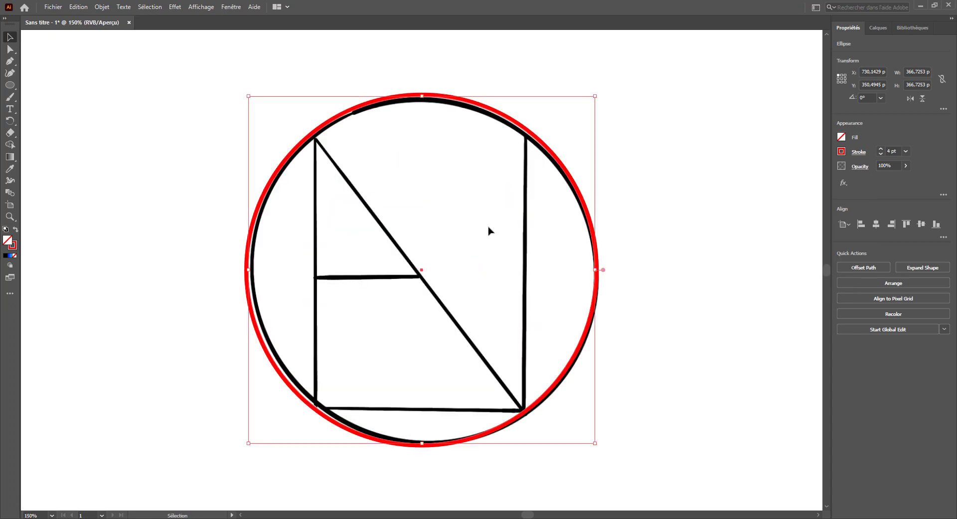
pyautogui.moveTo(595, 96); pyautogui.dragTo(592, 102)
pyautogui.moveTo(577, 193); pyautogui.dragTo(575, 199)
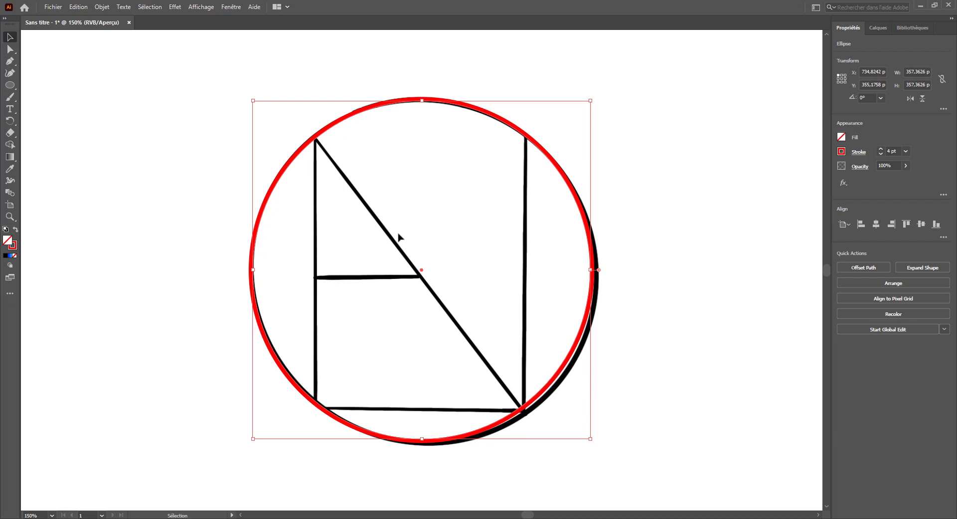
# Step: Draw a vertical line about 280 px high over the sketched N's left stem
pyautogui.click(10, 84)
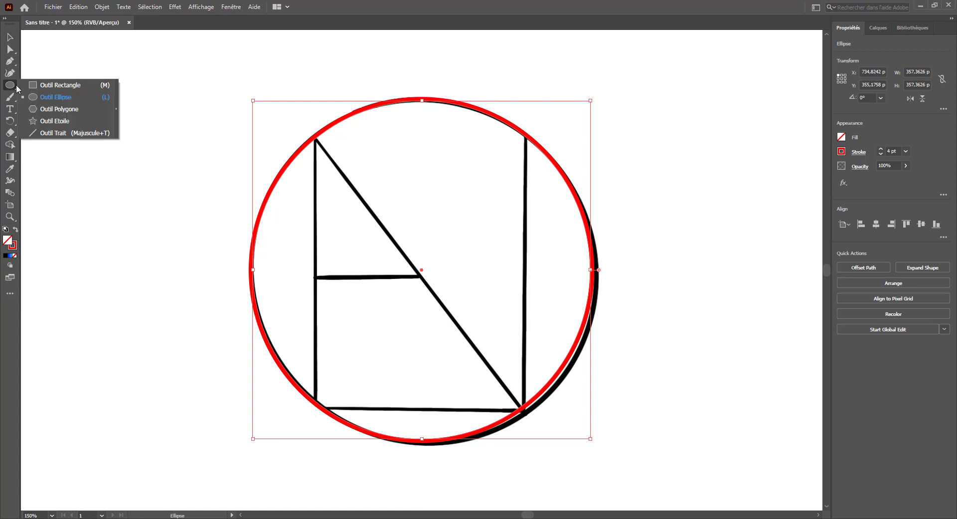
pyautogui.click(56, 133)
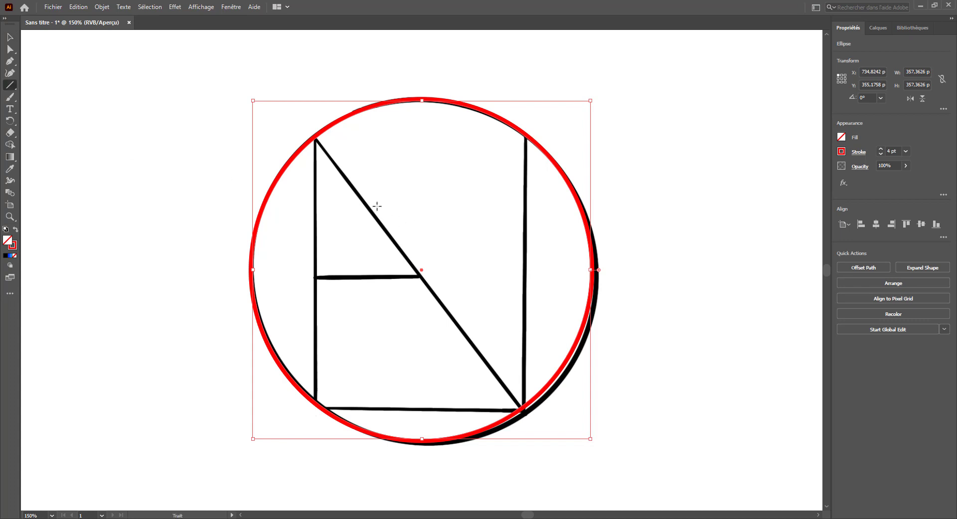
pyautogui.moveTo(315, 135); pyautogui.dragTo(337, 401)
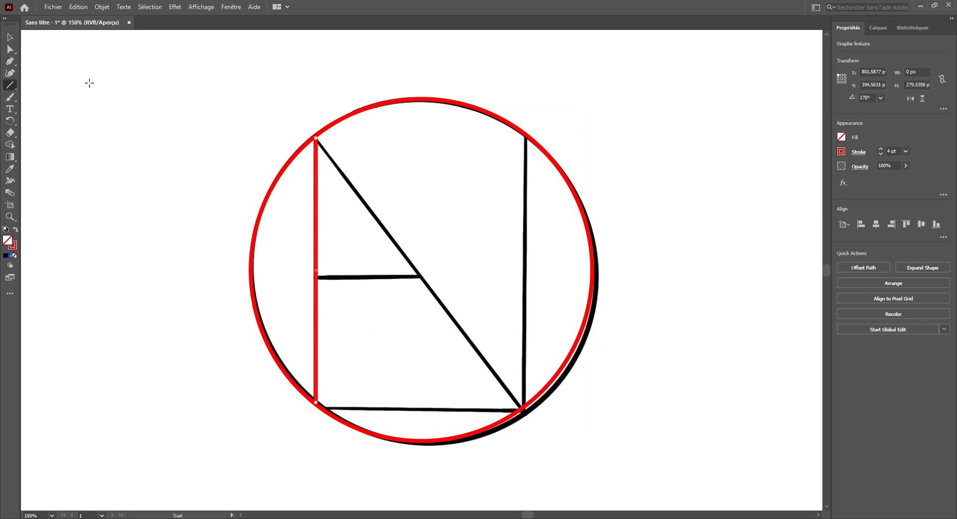
# Step: Extend the top end of the left vertical line into the circle's stroke, making it about 282 px high
pyautogui.click(9, 36)
pyautogui.click(249, 209)
pyautogui.moveTo(363, 313); pyautogui.dragTo(442, 295)
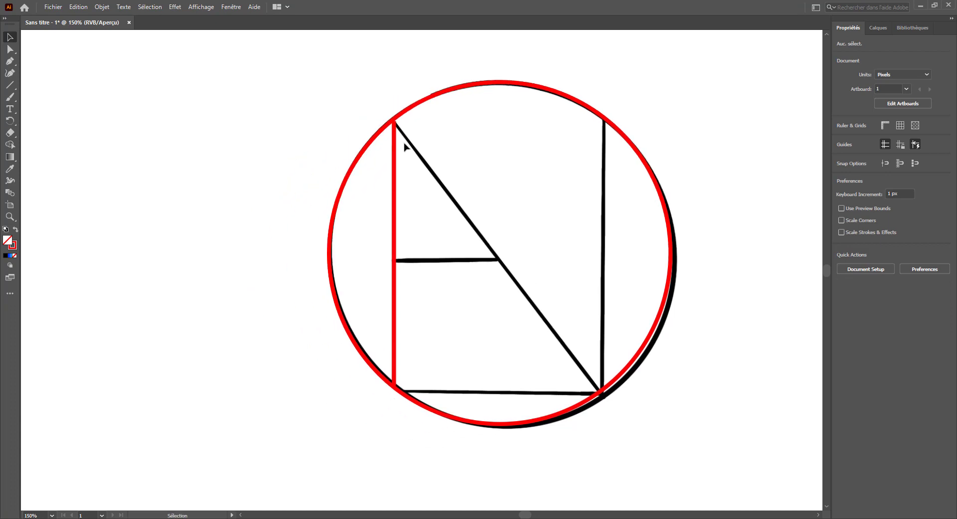
pyautogui.hotkey('ctrl', '+')
pyautogui.hotkey('ctrl', '+')
pyautogui.hotkey('ctrl', '+')
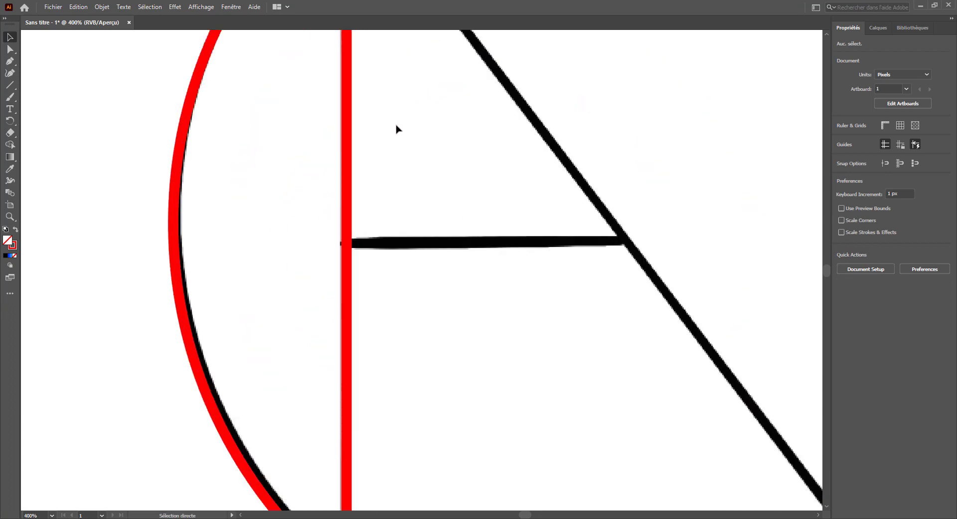
pyautogui.hotkey('ctrl', '+')
pyautogui.moveTo(398, 128); pyautogui.dragTo(464, 233)
pyautogui.scroll(4, 441, 208)
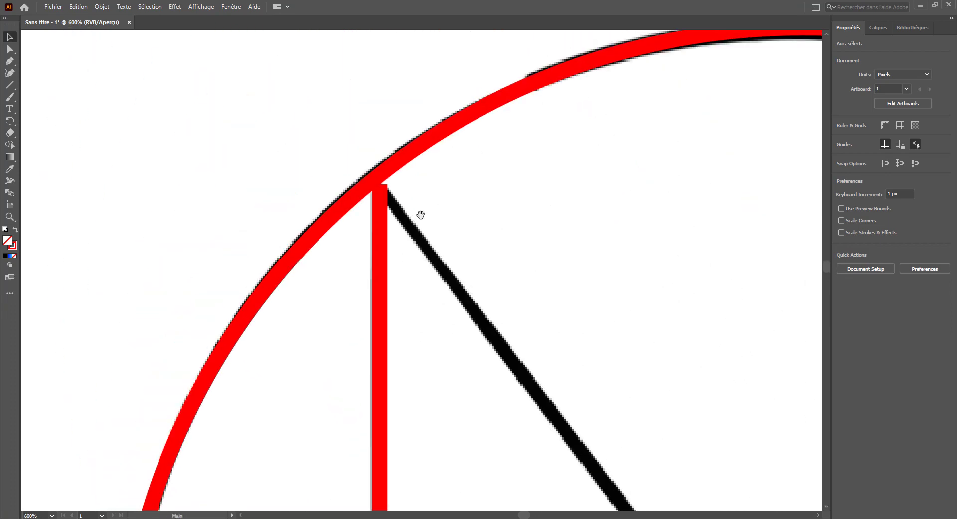
pyautogui.click(381, 201)
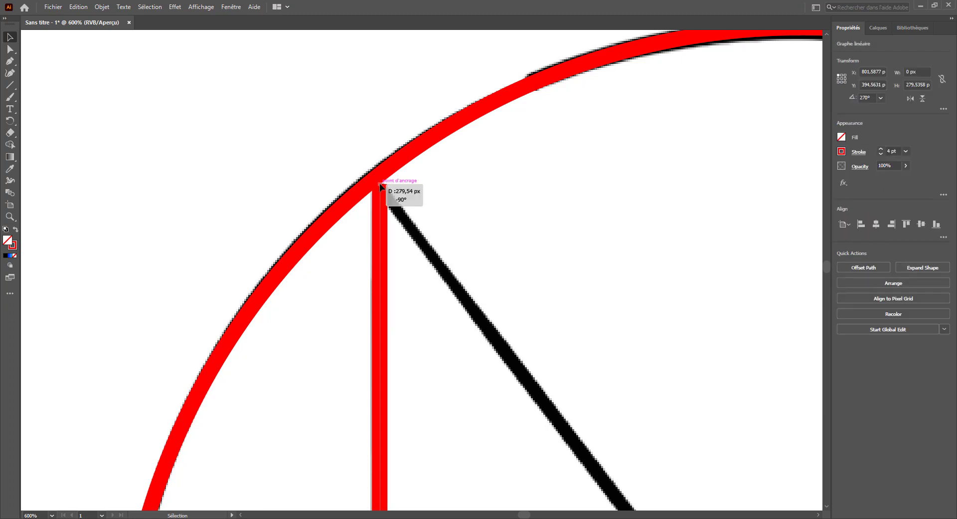
pyautogui.moveTo(380, 184); pyautogui.dragTo(379, 174)
# Step: Extend the bottom end of the left vertical line into the circle's stroke, making it about 284 px high
pyautogui.scroll(-3, 414, 284)
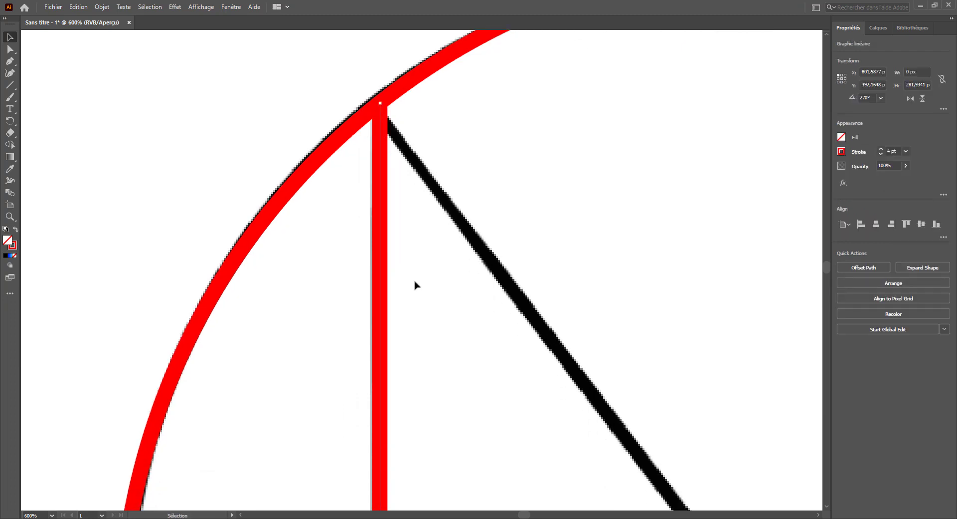
pyautogui.scroll(-10, 414, 284)
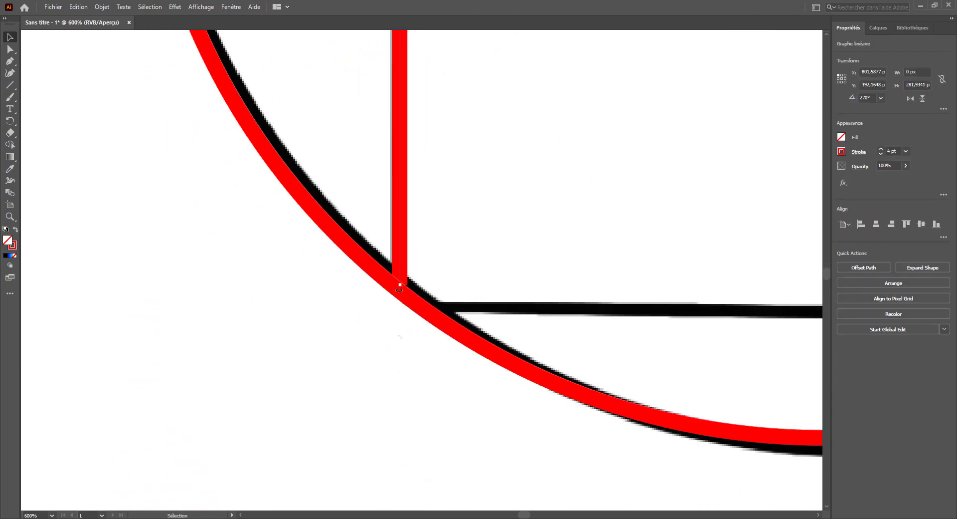
pyautogui.moveTo(399, 283); pyautogui.dragTo(400, 294)
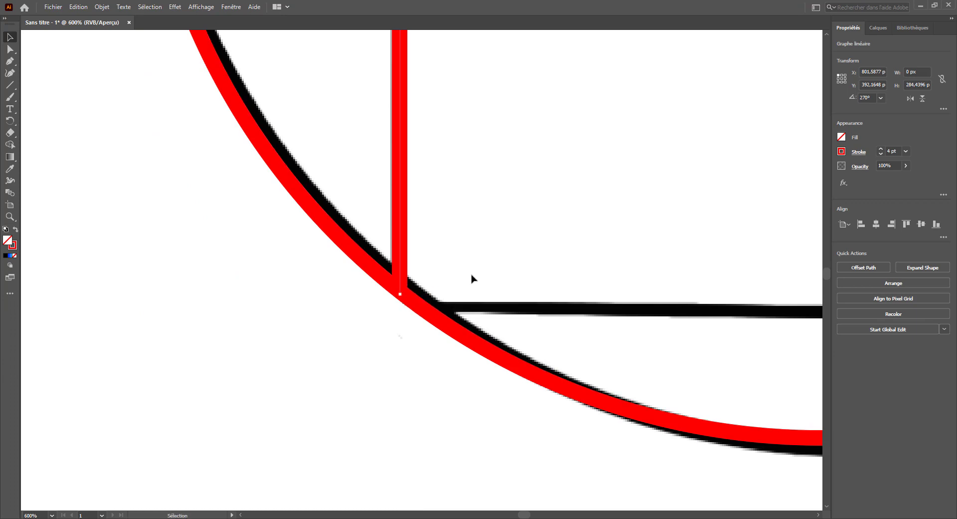
# Step: Copy the left vertical line horizontally by about 222 px onto the sketched N's right stem
pyautogui.scroll(-4, 471, 278)
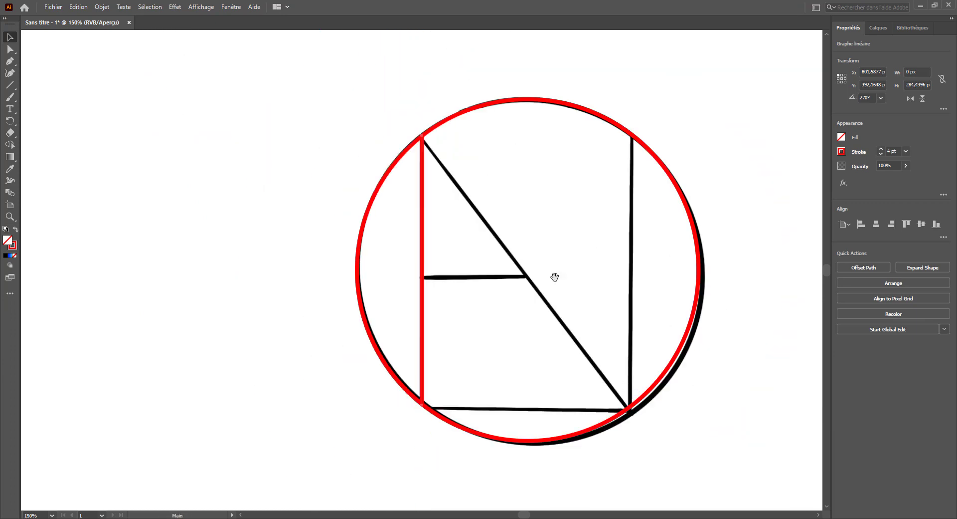
pyautogui.moveTo(555, 277); pyautogui.dragTo(397, 273)
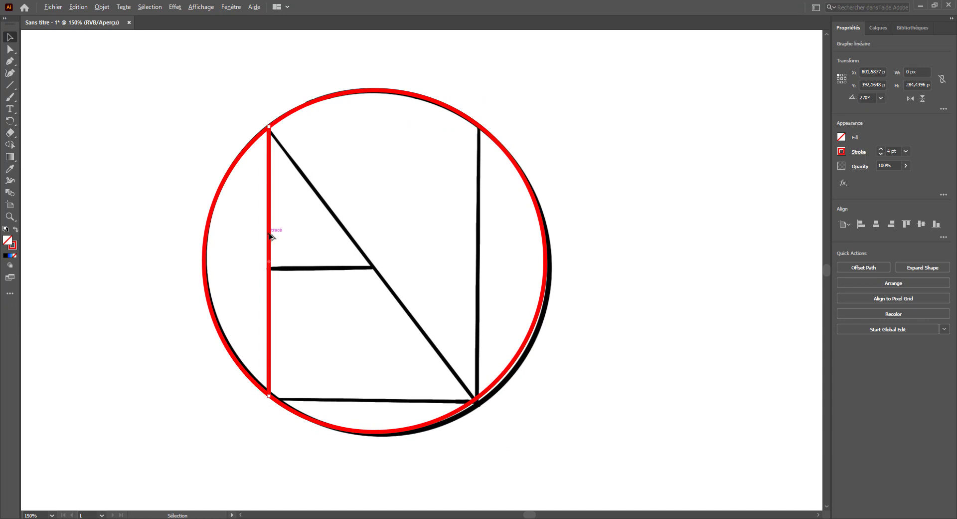
pyautogui.moveTo(271, 237); pyautogui.dragTo(480, 245)
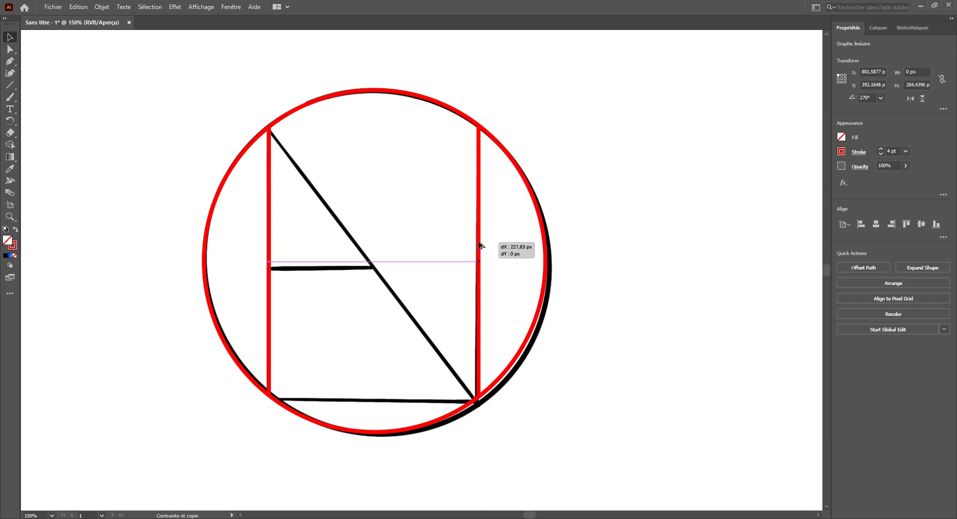
pyautogui.moveTo(480, 245); pyautogui.dragTo(480, 245)
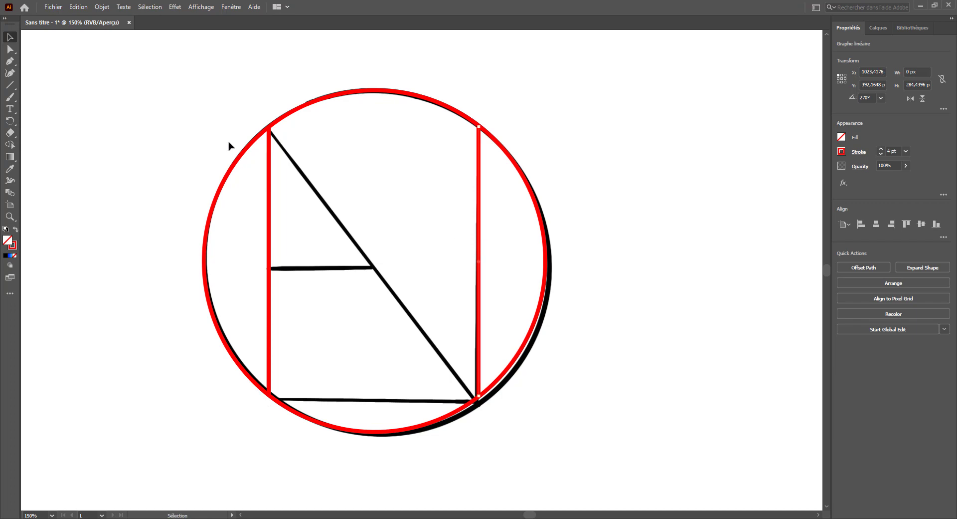
# Step: Nudge the right vertical line 1 px to the right so its top end meets the circle's stroke
pyautogui.click(561, 349)
pyautogui.press('a')
pyautogui.hotkey('ctrl', '+')
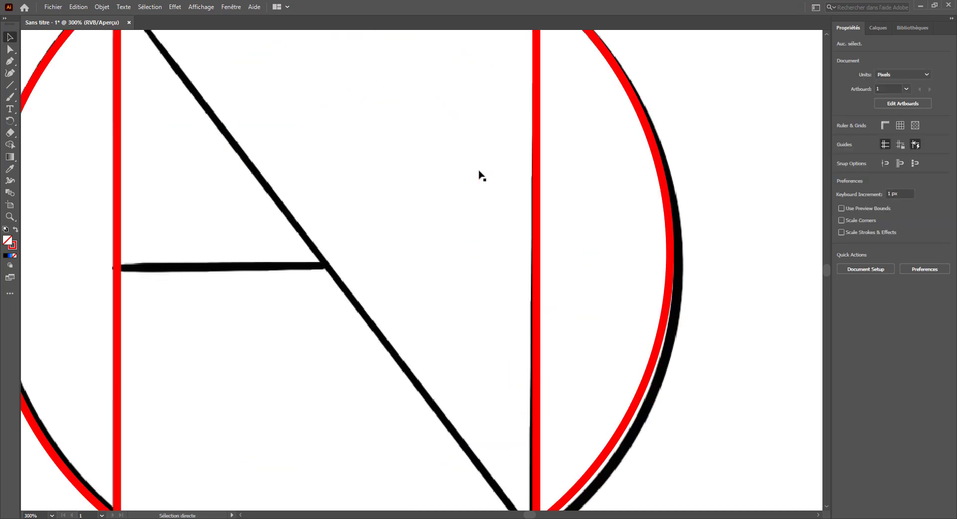
pyautogui.press('v')
pyautogui.scroll(5, 464, 301)
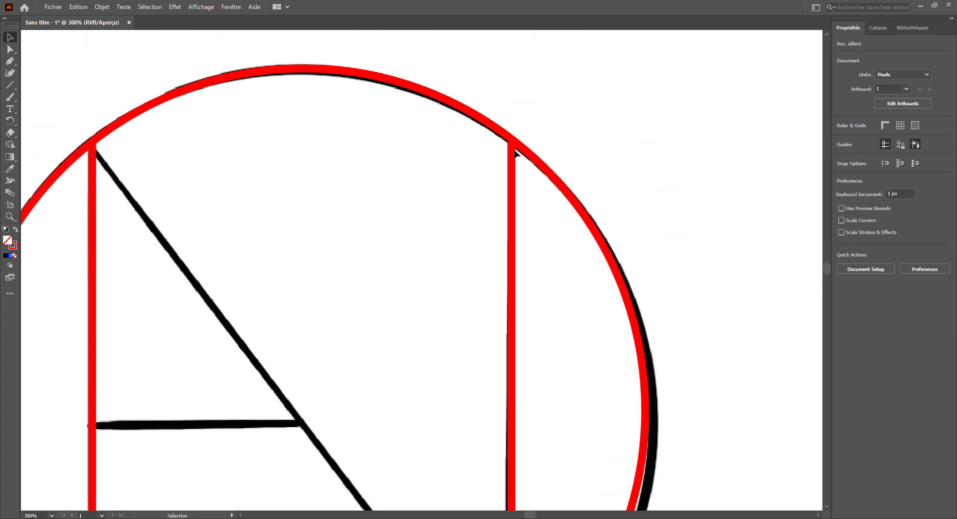
pyautogui.click(510, 167)
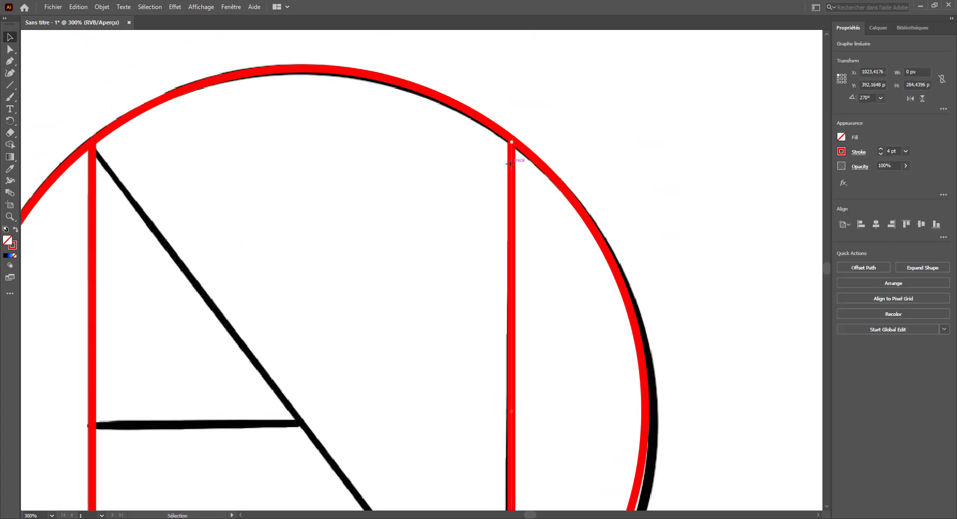
pyautogui.press('Right')
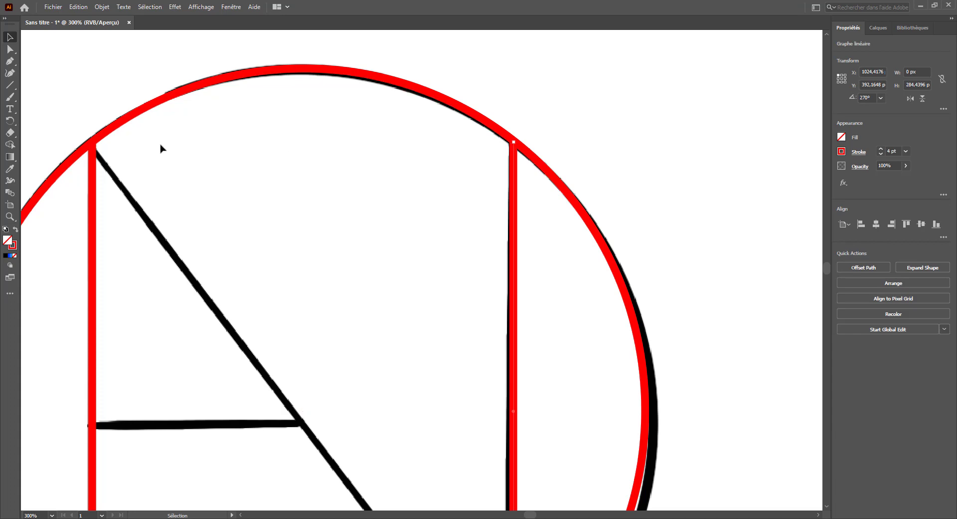
pyautogui.click(91, 150)
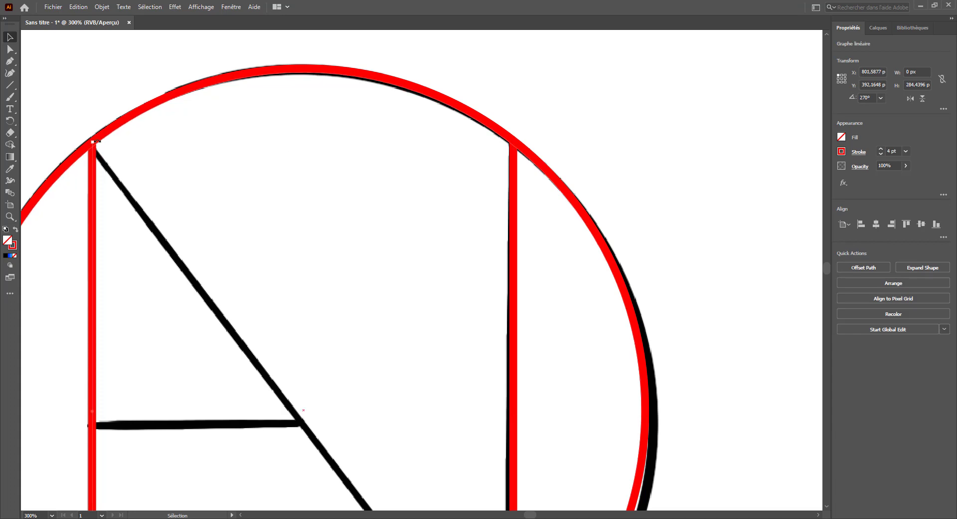
pyautogui.click(530, 141)
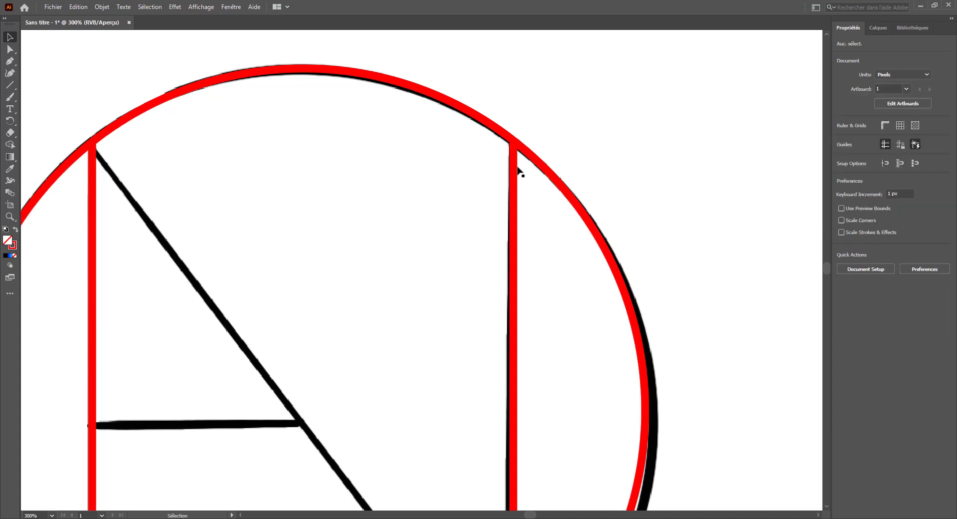
# Step: Examine how the right vertical line's bottom end meets the circle and how the tracing fits the sketch overall
pyautogui.scroll(-5, 567, 58)
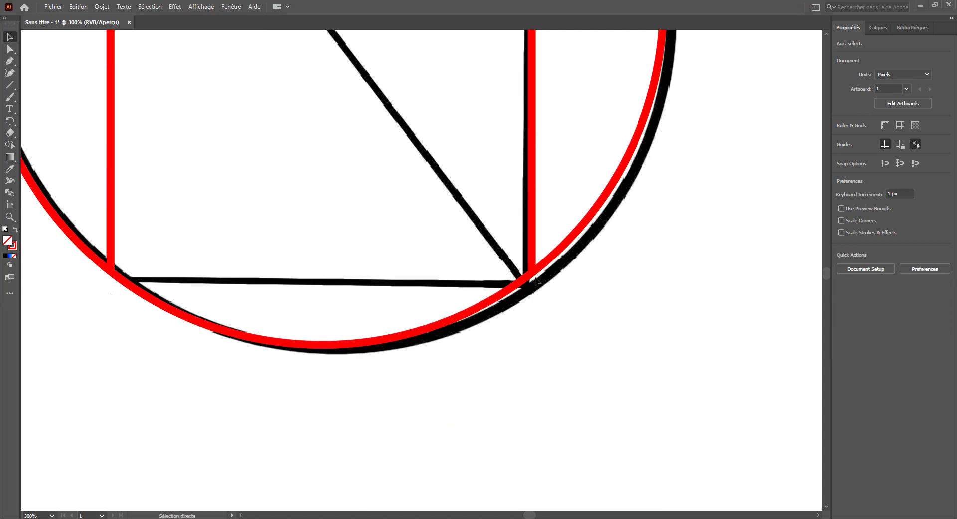
pyautogui.hotkey('ctrl', '+')
pyautogui.hotkey('ctrl', '+')
pyautogui.hotkey('ctrl', '-')
pyautogui.hotkey('ctrl', '-')
pyautogui.hotkey('ctrl', '-')
pyautogui.hotkey('ctrl', '-')
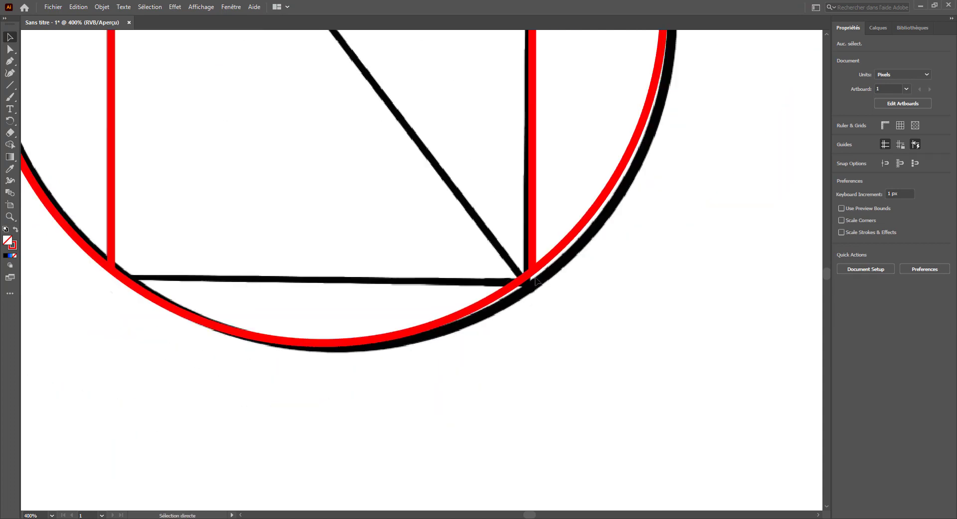
pyautogui.scroll(2, 534, 280)
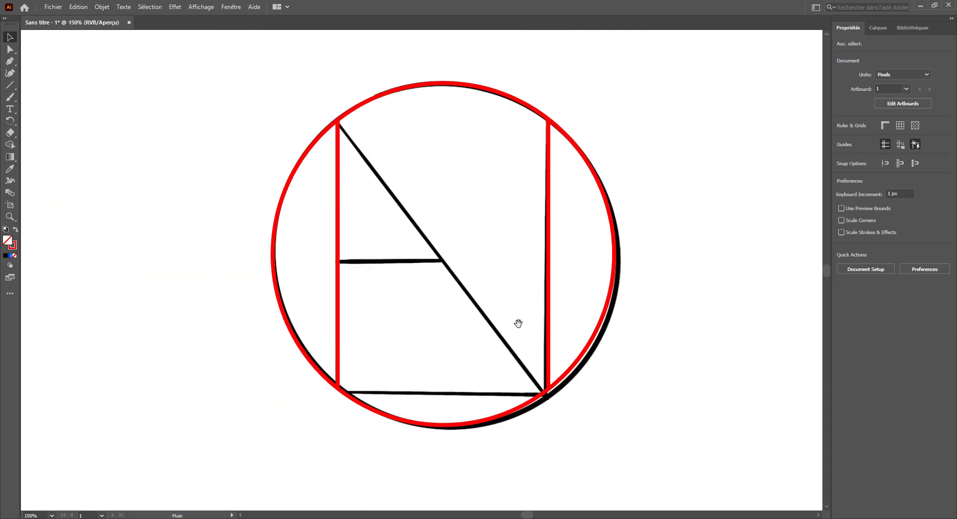
pyautogui.moveTo(519, 325); pyautogui.dragTo(492, 275)
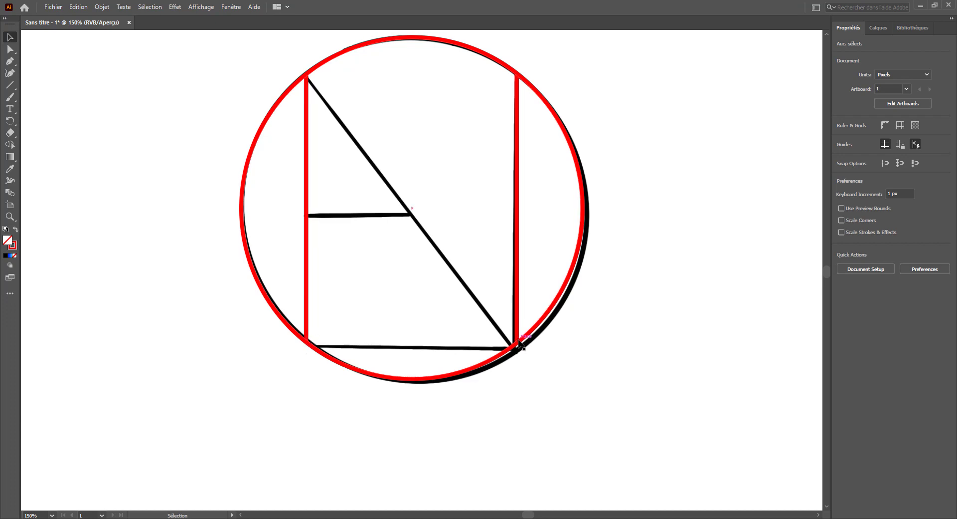
# Step: Draw a horizontal line about 223 px long joining the bottom ends of the two vertical lines
pyautogui.hotkey('ctrl', '+')
pyautogui.hotkey('ctrl', '+')
pyautogui.moveTo(417, 348); pyautogui.dragTo(454, 244)
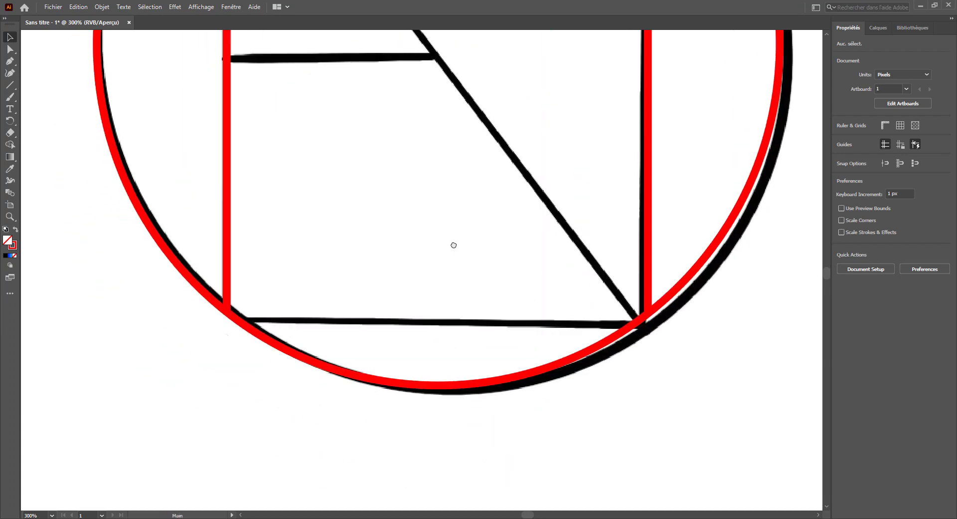
pyautogui.click(10, 85)
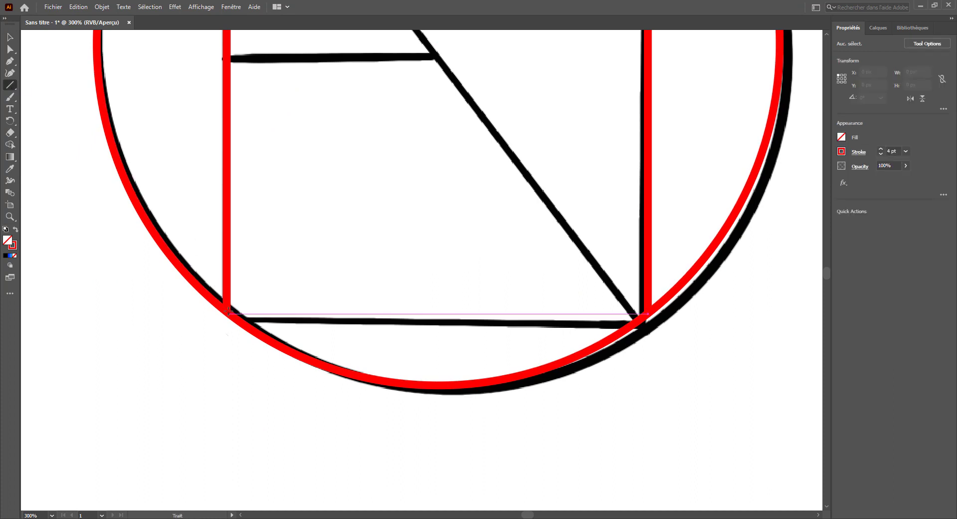
pyautogui.moveTo(228, 310); pyautogui.dragTo(648, 309)
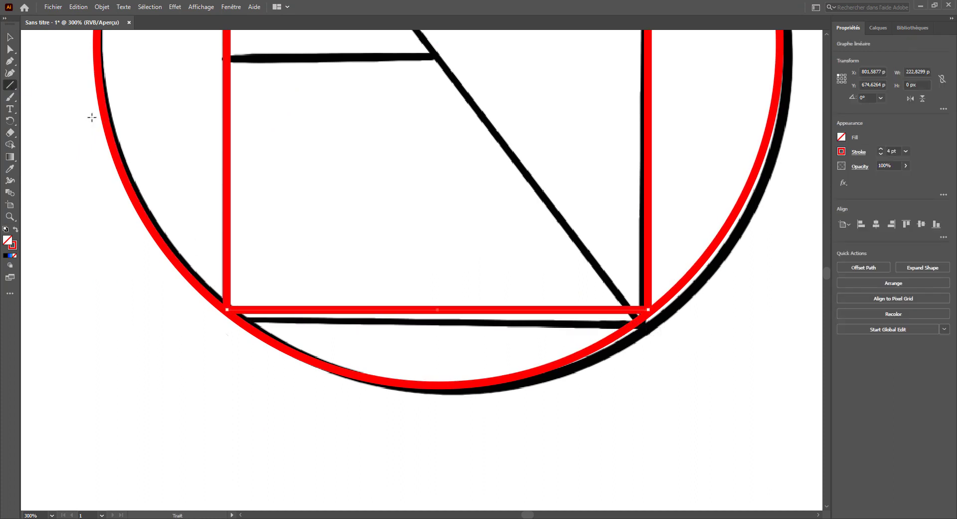
pyautogui.click(9, 37)
pyautogui.click(285, 379)
# Step: Examine both bottom corners where the horizontal line meets the vertical lines and the circle
pyautogui.scroll(-1, 294, 319)
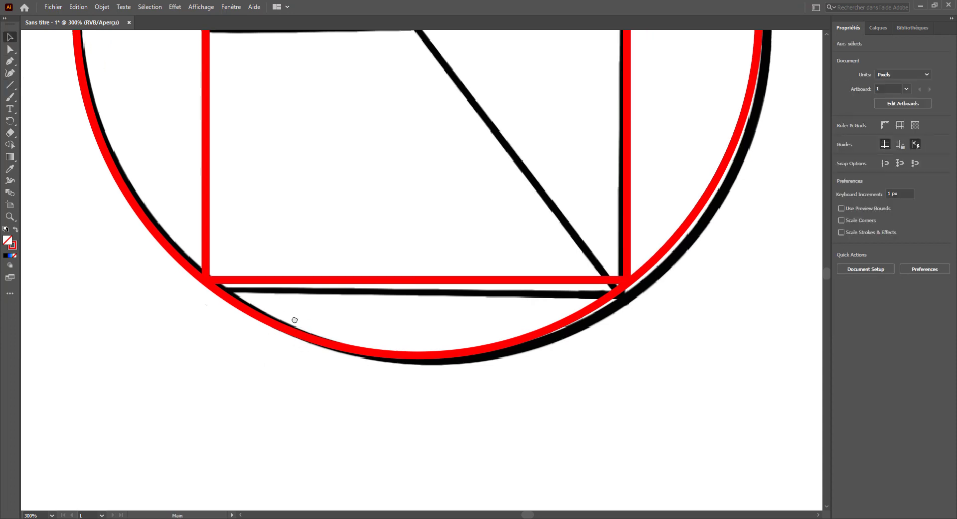
pyautogui.scroll(3, 292, 319)
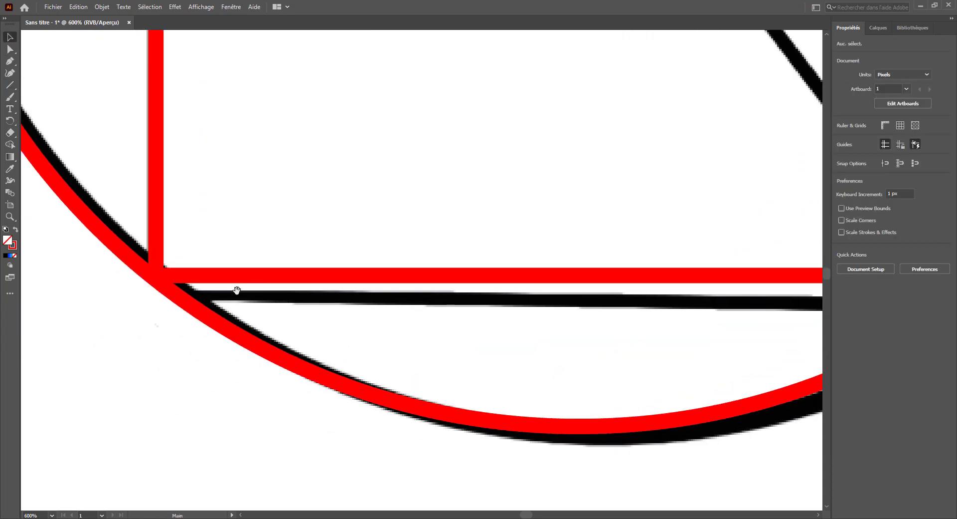
pyautogui.click(161, 274)
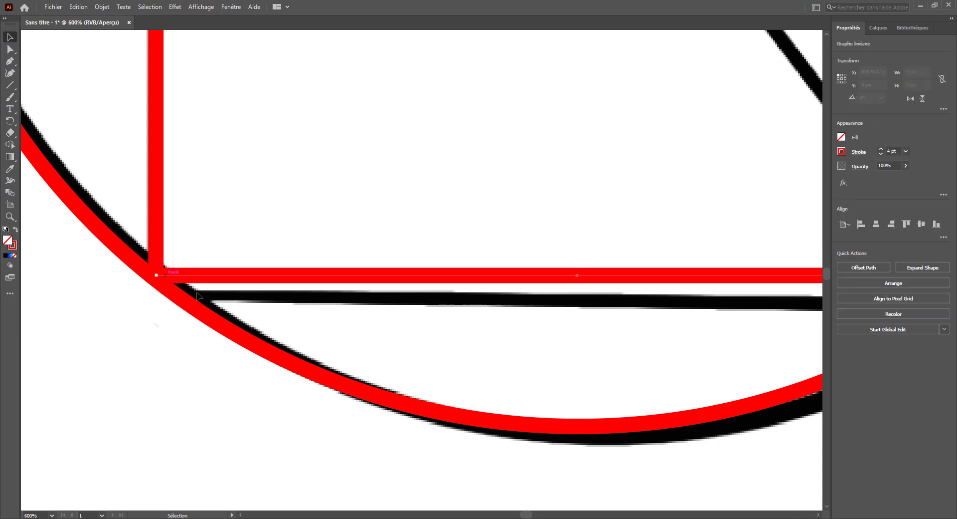
pyautogui.click(482, 334)
pyautogui.moveTo(485, 336); pyautogui.dragTo(255, 289)
pyautogui.moveTo(419, 303); pyautogui.dragTo(244, 317)
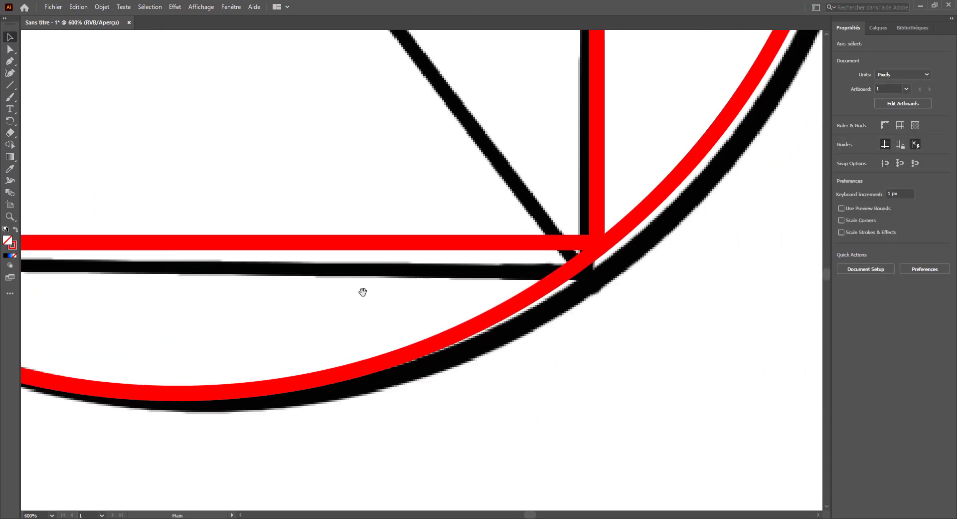
pyautogui.scroll(-4, 563, 202)
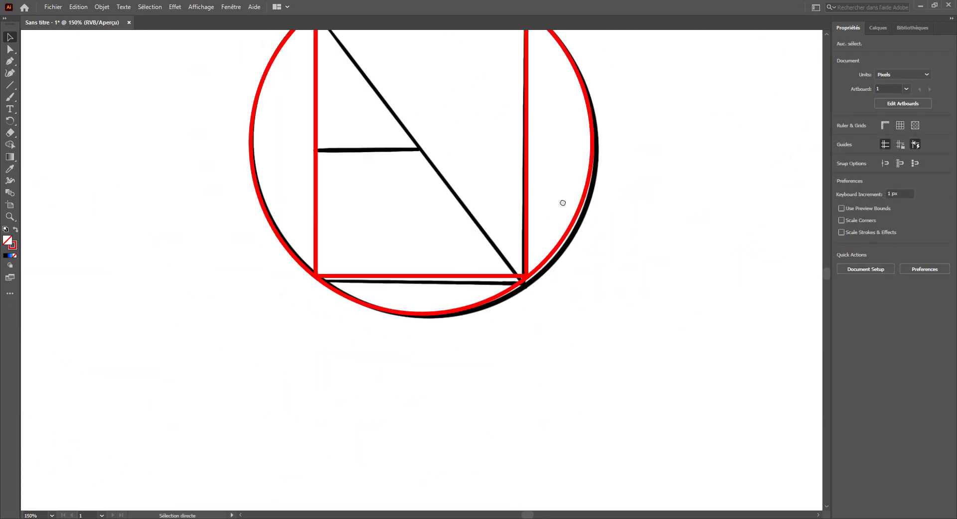
pyautogui.moveTo(509, 203)
pyautogui.mouseDown()
pyautogui.moveTo(532, 293)
pyautogui.moveTo(466, 346)
pyautogui.mouseUp()
pyautogui.moveTo(355, 355); pyautogui.dragTo(372, 308)
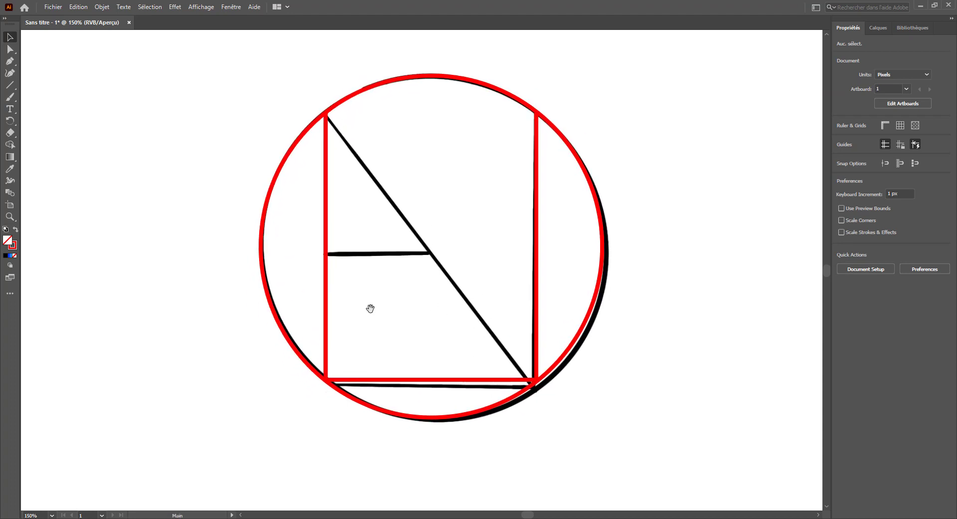
# Step: Draw the N's diagonal, about 223 px wide and 282 px high, from the left line's top end to the right line's bottom end
pyautogui.click(10, 84)
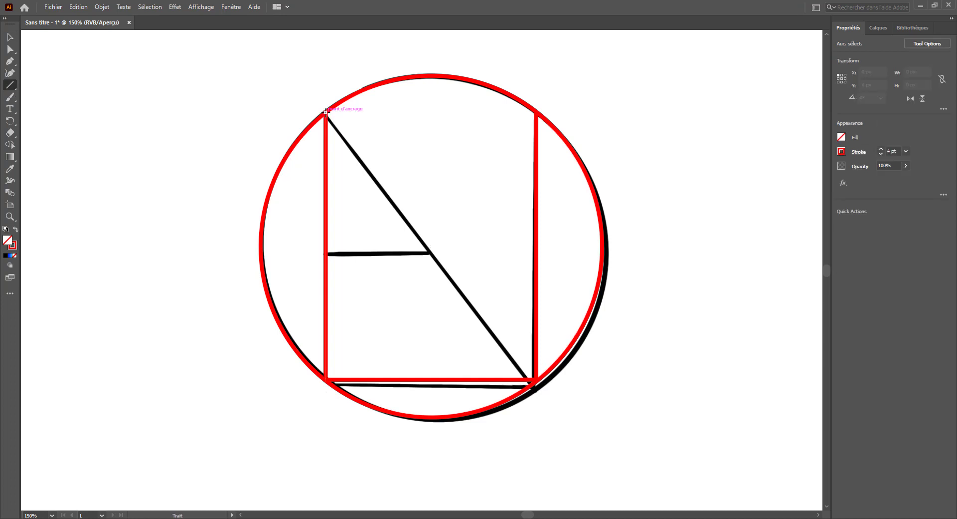
pyautogui.moveTo(326, 113); pyautogui.dragTo(536, 379)
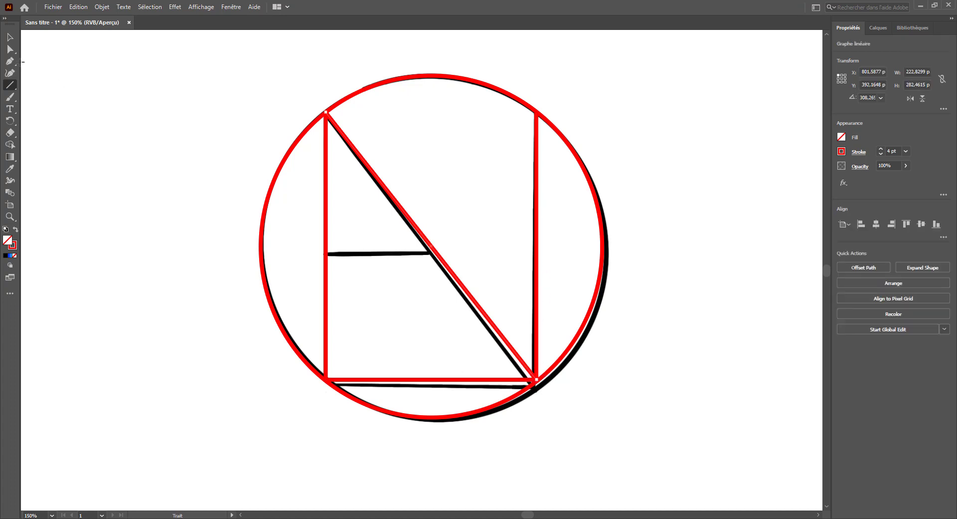
pyautogui.press('v')
pyautogui.moveTo(536, 394); pyautogui.dragTo(353, 150)
pyautogui.scroll(3, 519, 357)
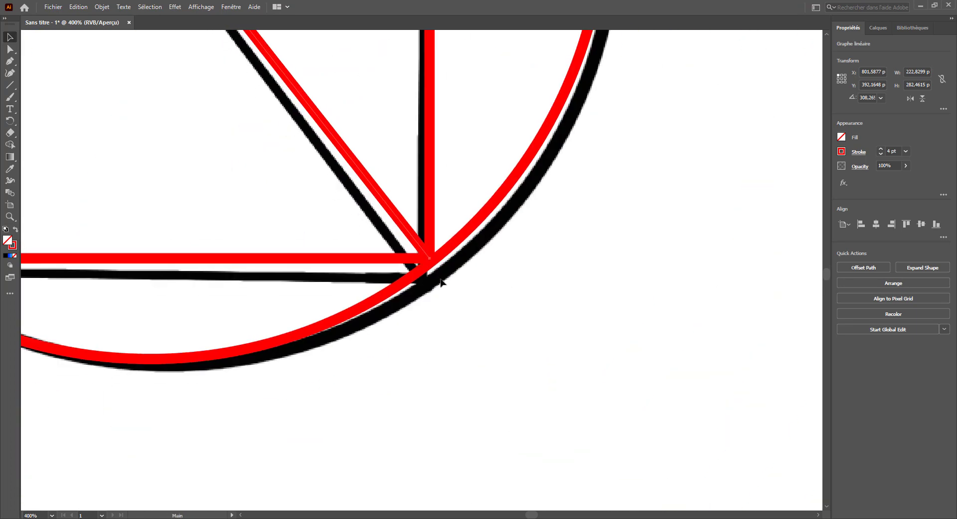
pyautogui.click(470, 301)
pyautogui.scroll(-3, 558, 313)
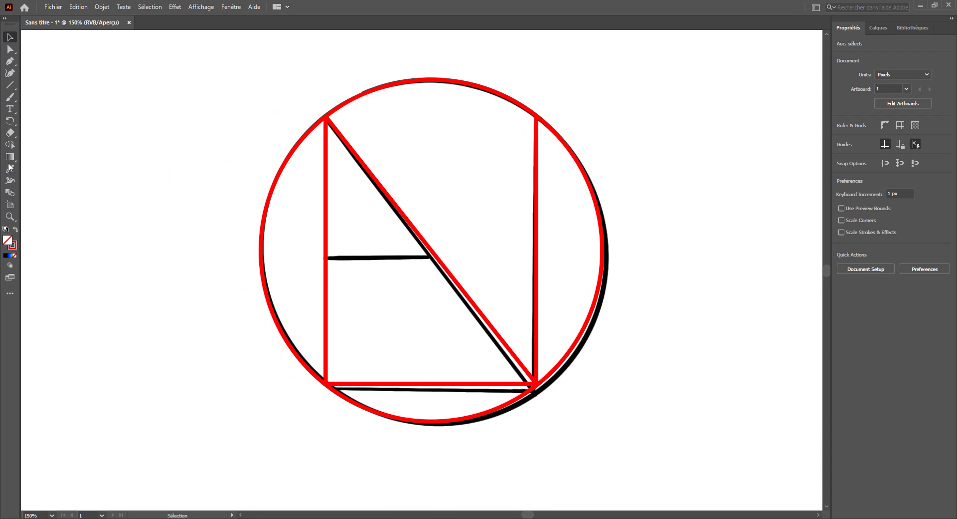
# Step: Draw a horizontal crossbar about 117 px long from the middle of the left vertical line to the diagonal
pyautogui.click(14, 86)
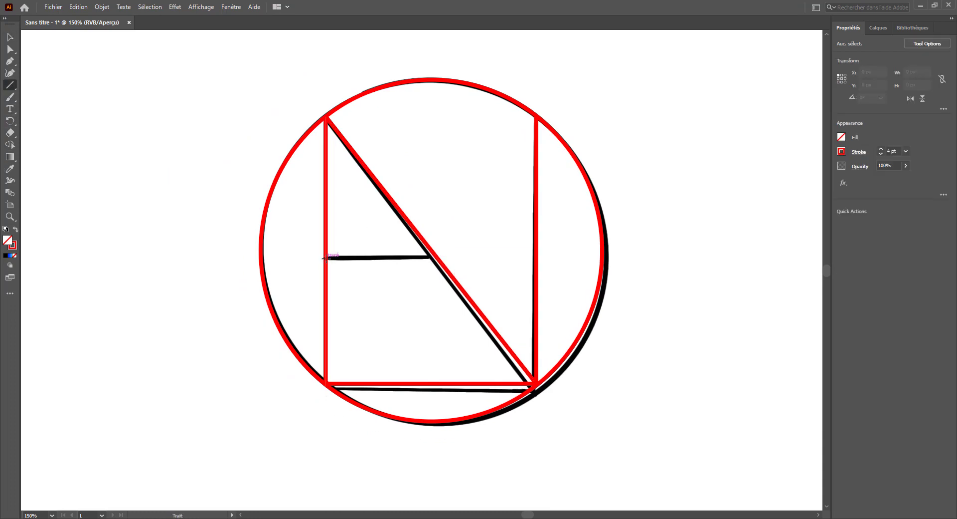
pyautogui.moveTo(325, 258); pyautogui.dragTo(433, 263)
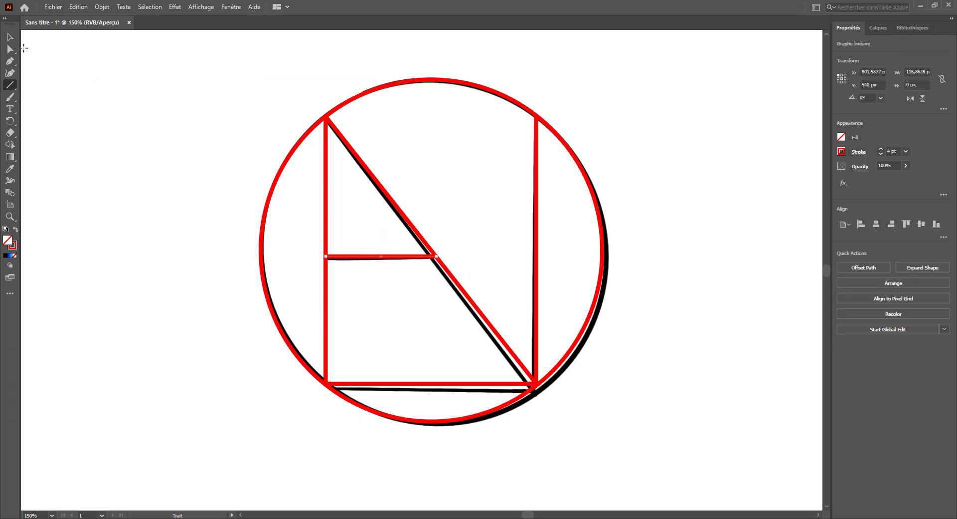
pyautogui.click(10, 37)
pyautogui.click(190, 219)
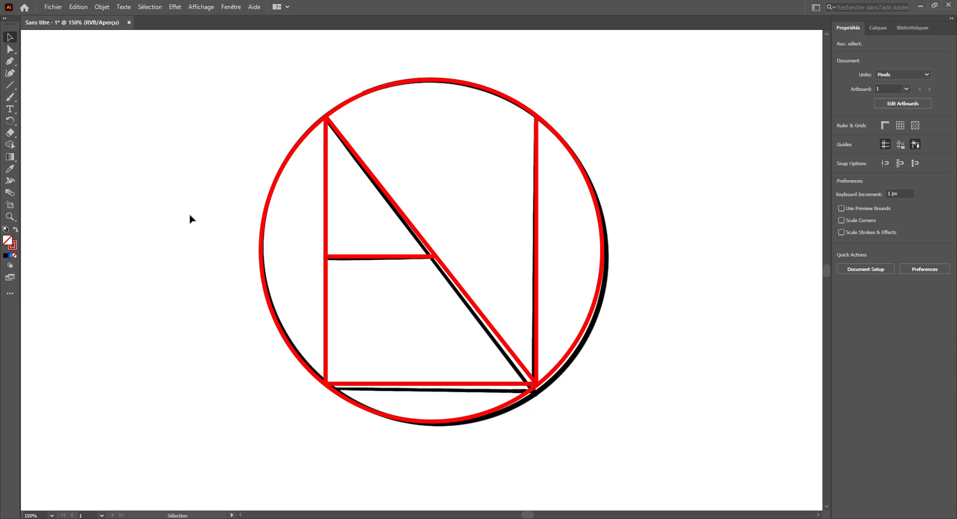
# Step: Move the crossbar about 67 px to the left so its left end sits on the circle's left edge
pyautogui.click(264, 249)
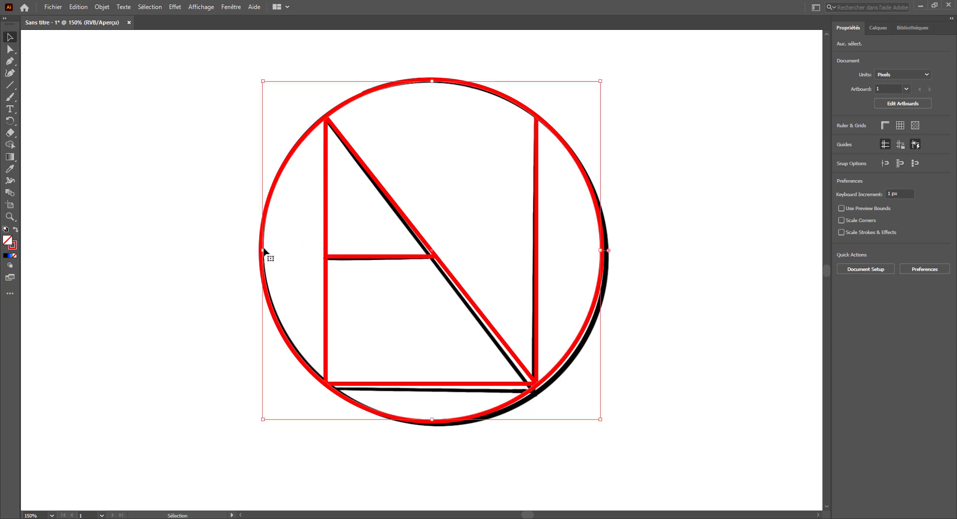
pyautogui.click(346, 257)
pyautogui.moveTo(346, 257); pyautogui.dragTo(268, 258)
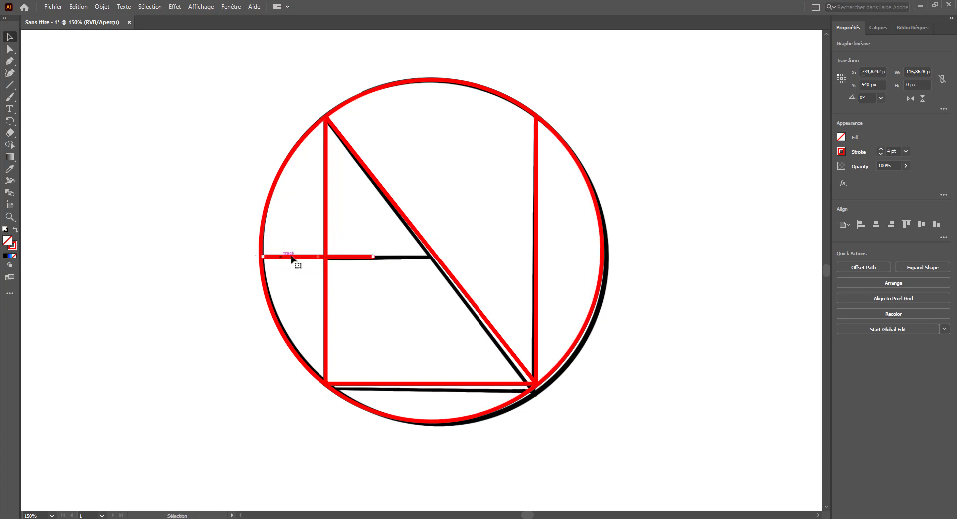
# Step: Move the crossbar about 67 px back to the right so it starts on the N's left vertical line
pyautogui.moveTo(281, 257); pyautogui.dragTo(340, 259)
pyautogui.click(417, 275)
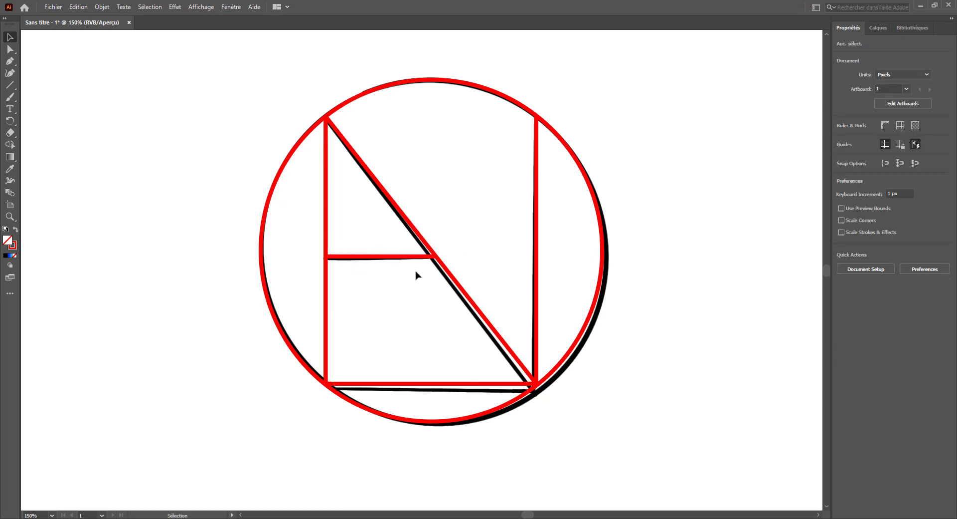
pyautogui.scroll(4, 416, 271)
pyautogui.moveTo(416, 271); pyautogui.dragTo(544, 268)
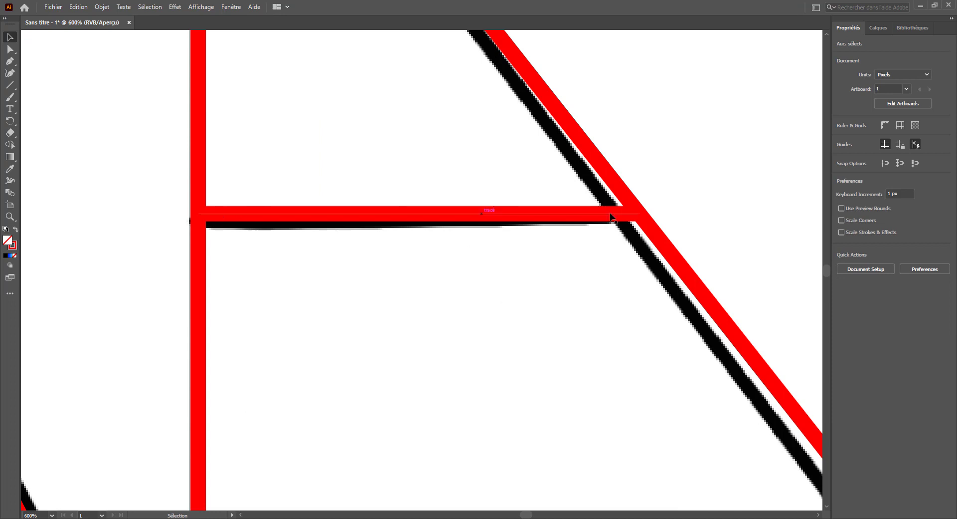
# Step: Fine-tune both ends of the crossbar so they meet the diagonal and the left vertical line
pyautogui.click(637, 216)
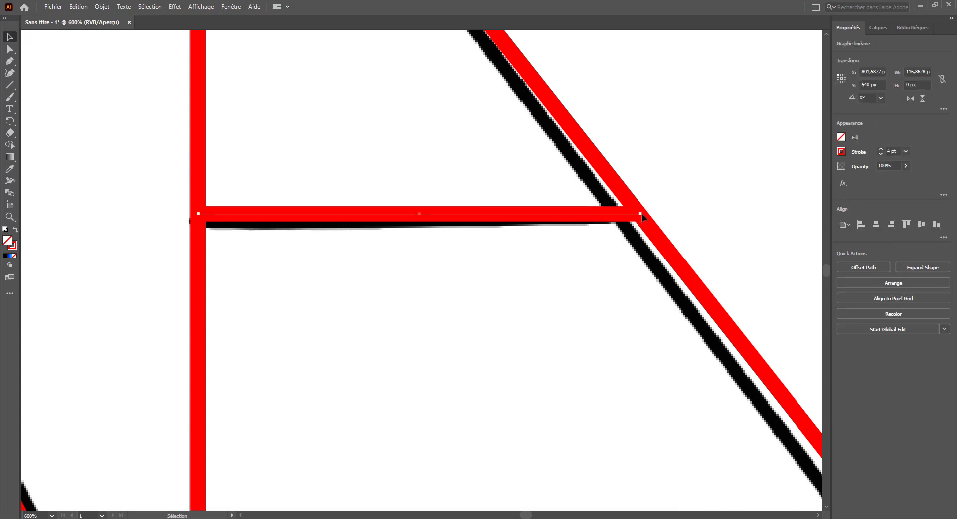
pyautogui.moveTo(642, 214); pyautogui.dragTo(636, 213)
pyautogui.moveTo(199, 213); pyautogui.dragTo(201, 211)
pyautogui.click(337, 278)
# Step: Hide the PROCREATE sketch layer so only the red vector tracing shows
pyautogui.hotkey('ctrl', '1')
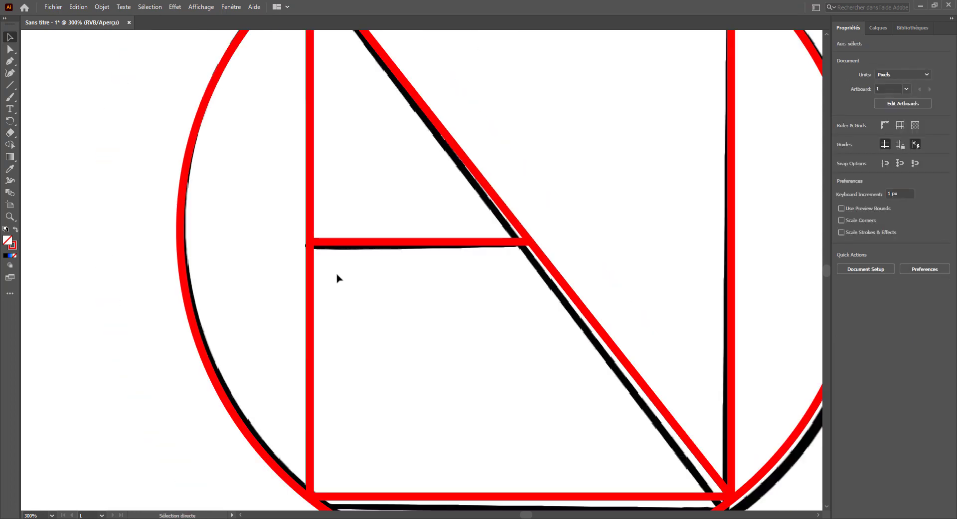
pyautogui.moveTo(521, 297); pyautogui.dragTo(449, 278)
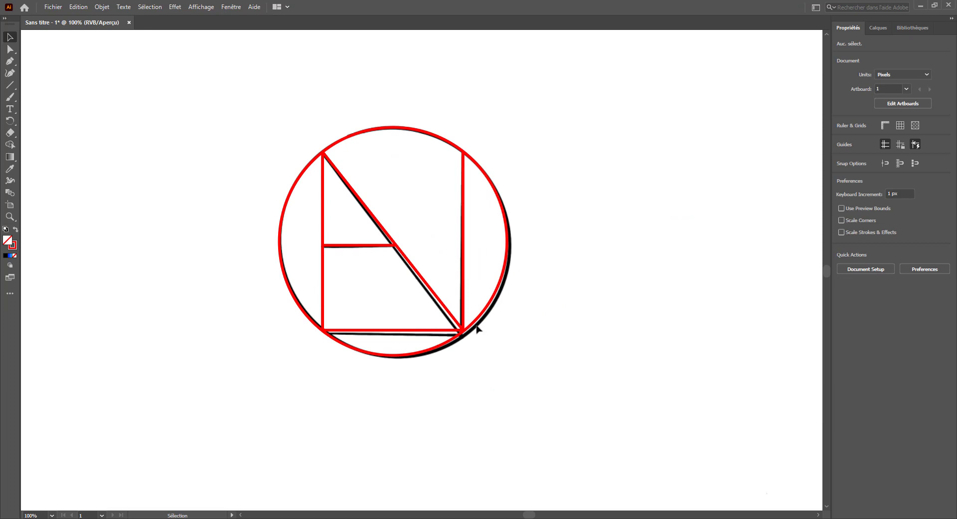
pyautogui.click(881, 27)
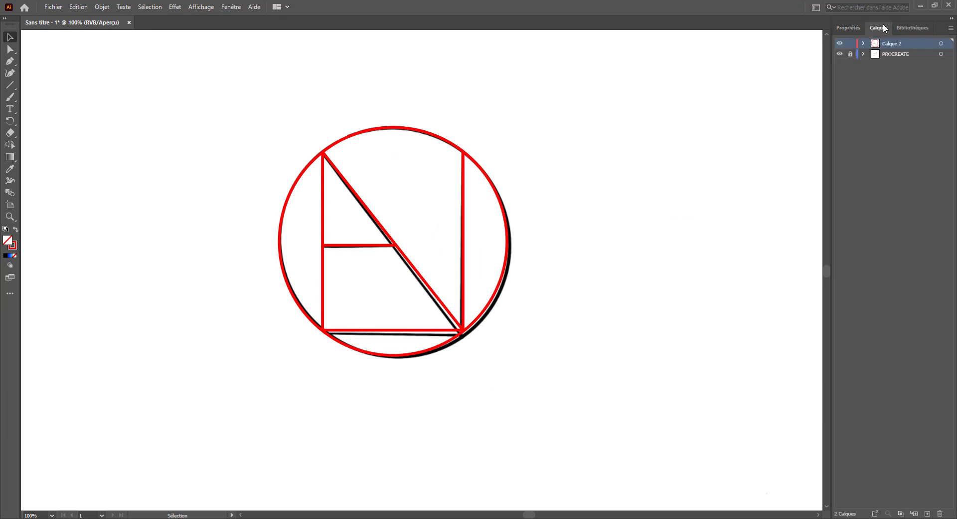
pyautogui.click(839, 55)
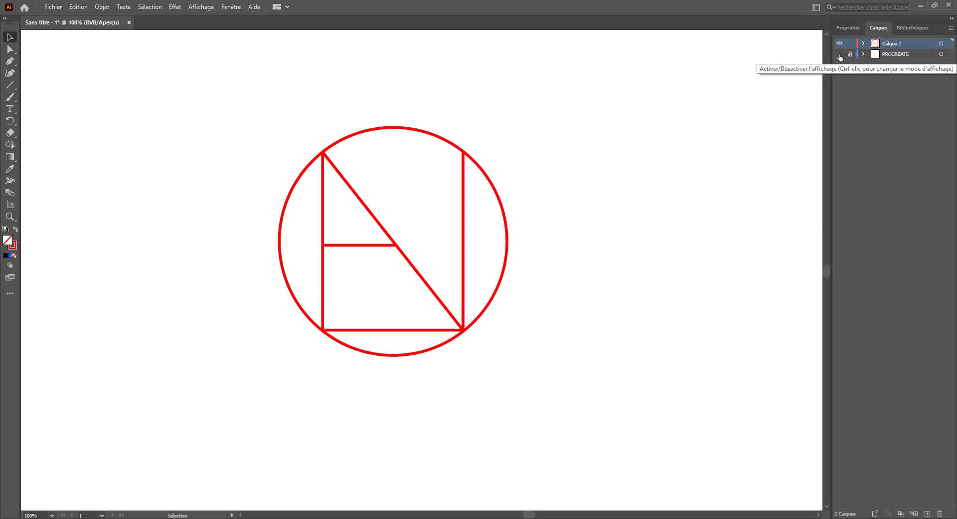
# Step: Set the stroke weight of the circle and all the lines to 8 pt
pyautogui.moveTo(312, 111); pyautogui.dragTo(496, 388)
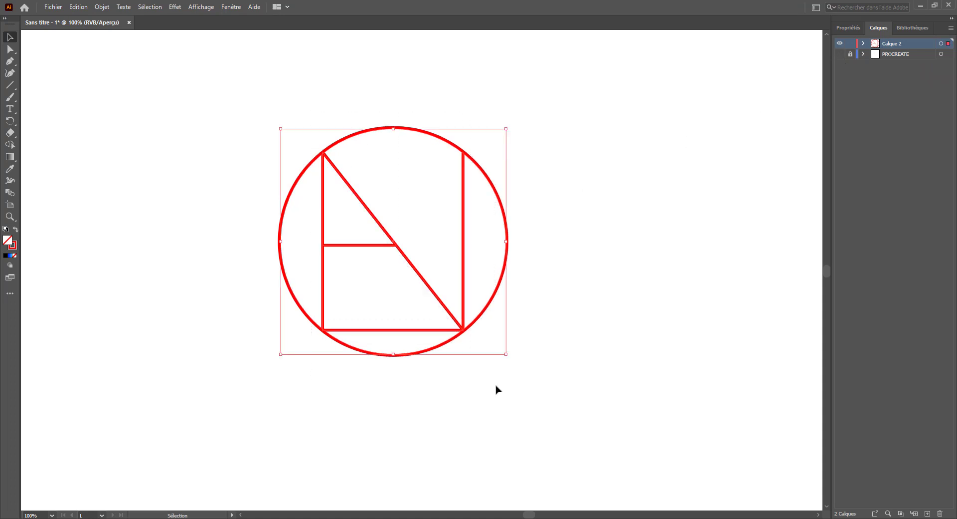
pyautogui.click(845, 30)
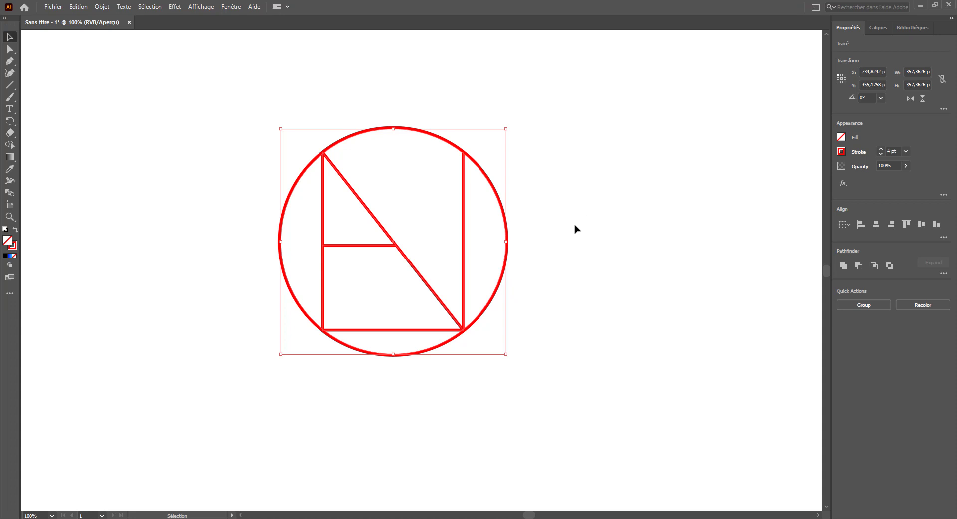
pyautogui.hotkey('ctrl', '-')
pyautogui.hotkey('ctrl', '-')
pyautogui.hotkey('ctrl', '-')
pyautogui.hotkey('ctrl', '-')
pyautogui.hotkey('ctrl', '+')
pyautogui.hotkey('ctrl', '+')
pyautogui.hotkey('ctrl', '+')
pyautogui.hotkey('ctrl', '+')
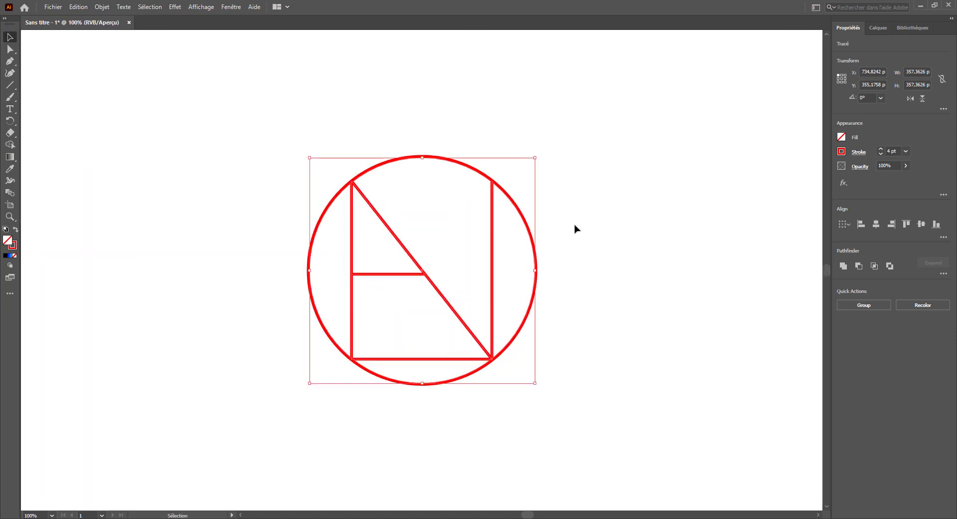
pyautogui.click(883, 150)
pyautogui.click(881, 149)
pyautogui.click(882, 149)
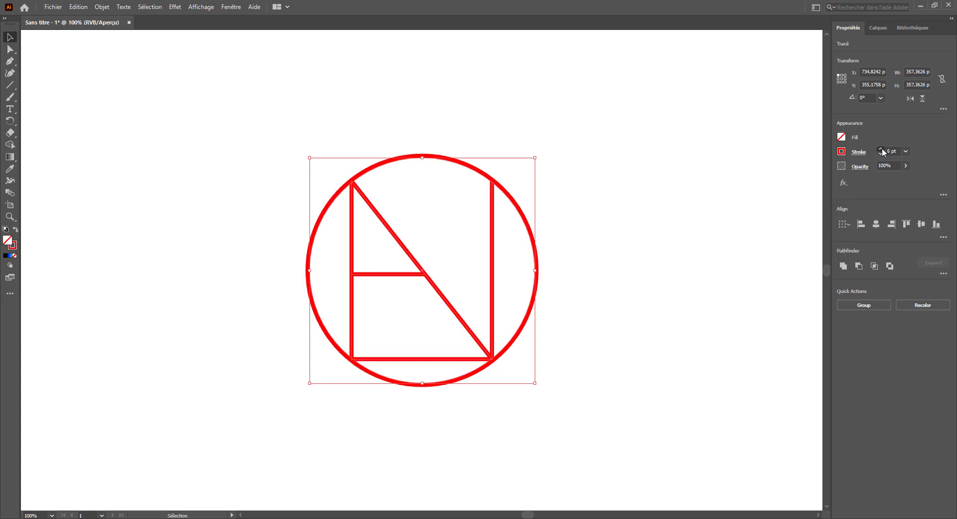
pyautogui.click(881, 149)
pyautogui.click(882, 148)
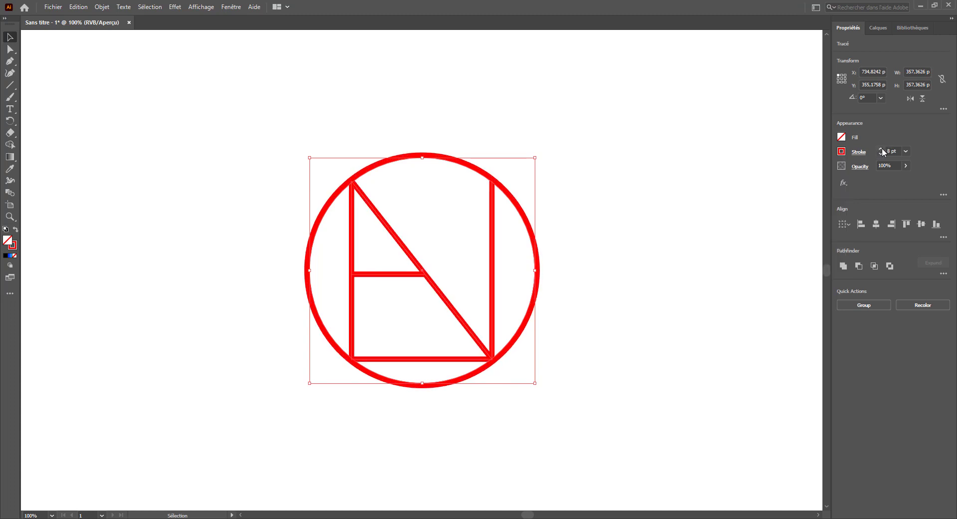
pyautogui.click(672, 250)
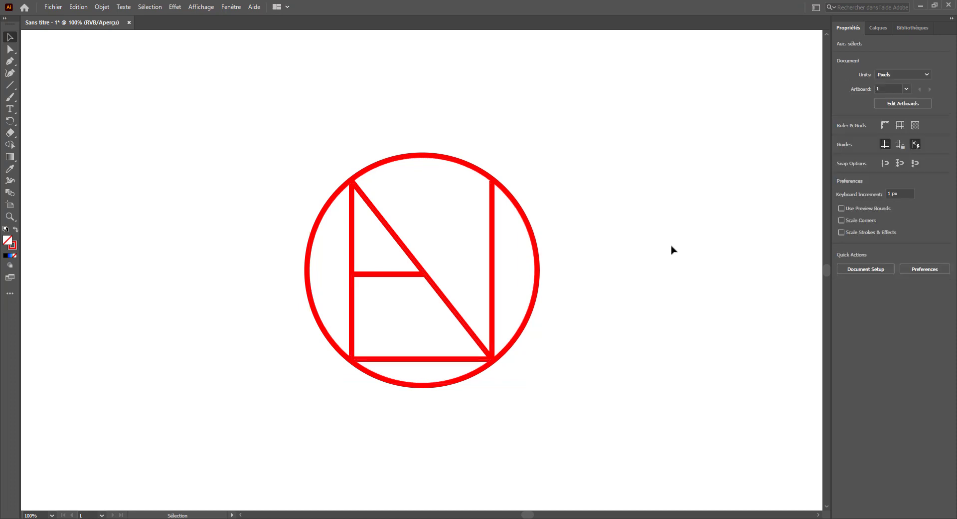
# Step: Set the stroke weight of the circle and all the lines to 7 pt
pyautogui.press('space')
pyautogui.moveTo(649, 258); pyautogui.dragTo(646, 232)
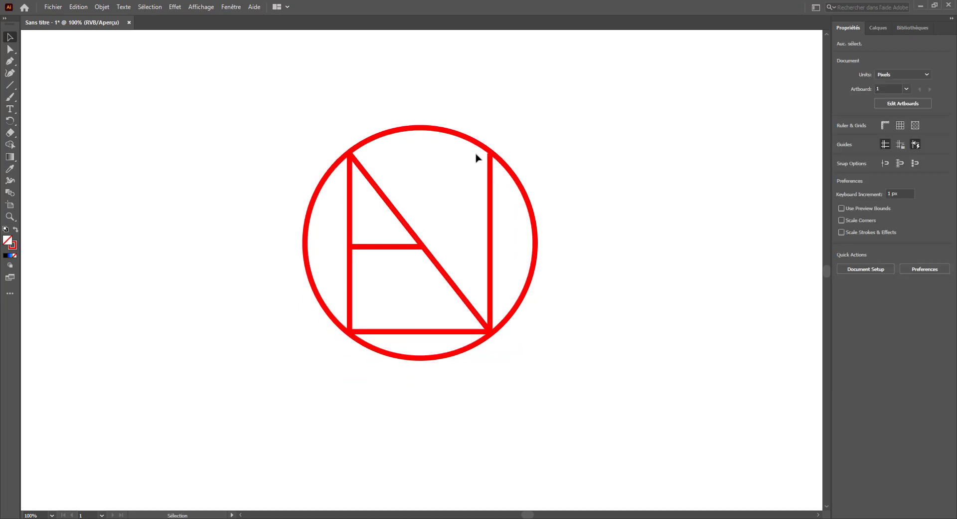
pyautogui.moveTo(348, 134); pyautogui.dragTo(573, 368)
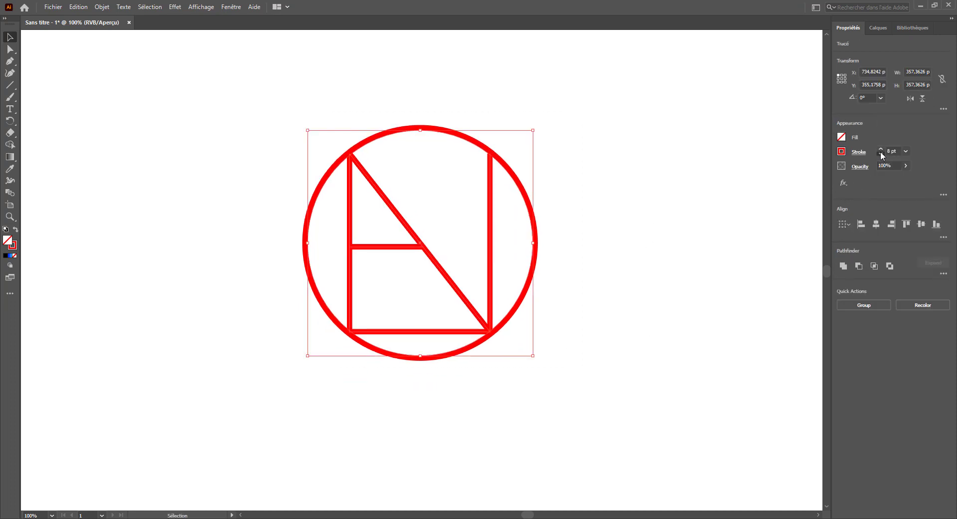
pyautogui.click(707, 217)
# Step: Extend the upper end of the N's right vertical line slightly so it reaches into the circle's stroke
pyautogui.hotkey('ctrl', '+')
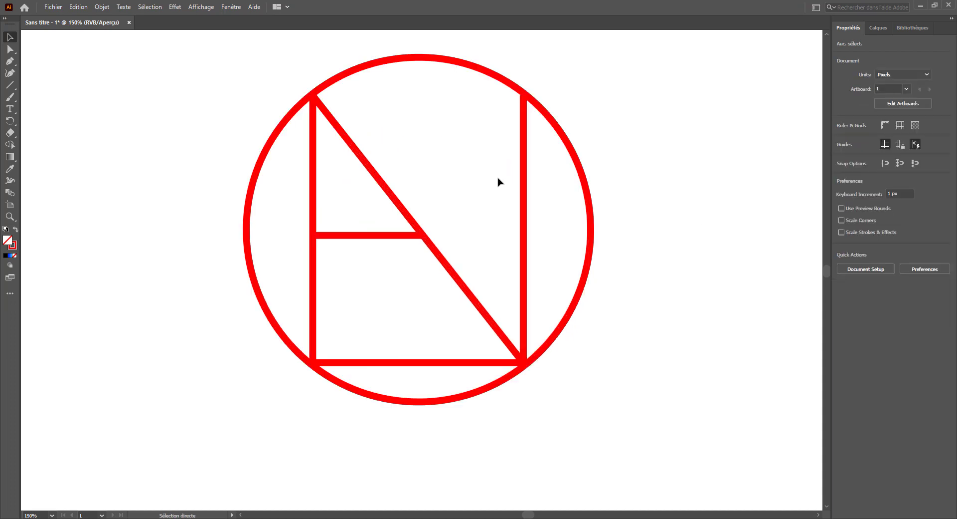
pyautogui.hotkey('ctrl', '+')
pyautogui.hotkey('ctrl', '+')
pyautogui.press('space')
pyautogui.moveTo(498, 182); pyautogui.dragTo(552, 283)
pyautogui.hotkey('ctrl', '+')
pyautogui.hotkey('ctrl', '+')
pyautogui.hotkey('ctrl', '+')
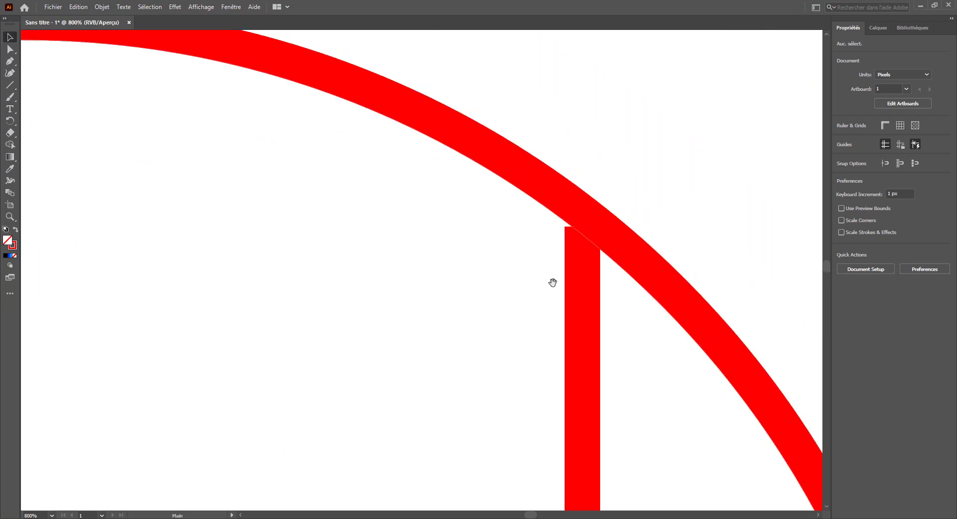
pyautogui.click(581, 226)
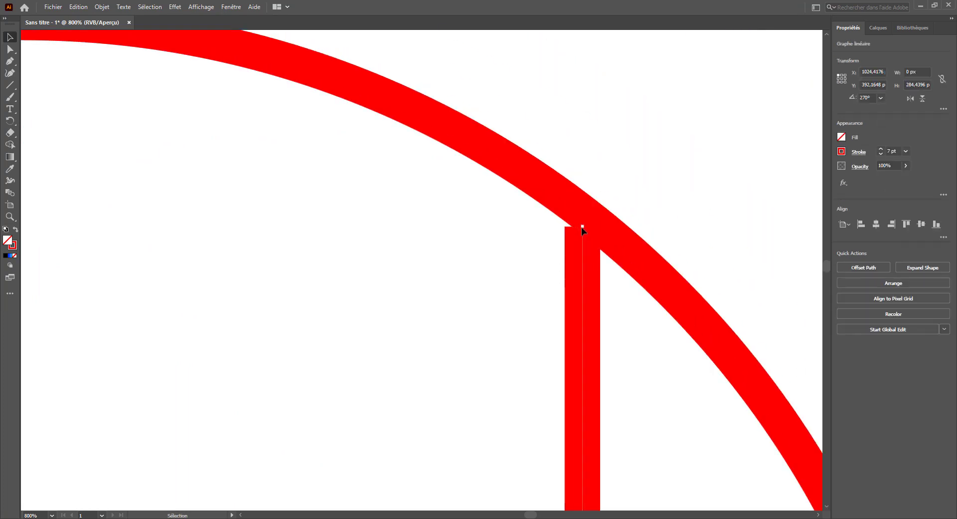
pyautogui.moveTo(581, 226); pyautogui.dragTo(582, 213)
pyautogui.click(544, 287)
# Step: Examine the remaining line junctions around the monogram up close and review the whole logo
pyautogui.moveTo(523, 364); pyautogui.dragTo(506, 75)
pyautogui.scroll(-5, 519, 229)
pyautogui.moveTo(519, 229); pyautogui.dragTo(547, 237)
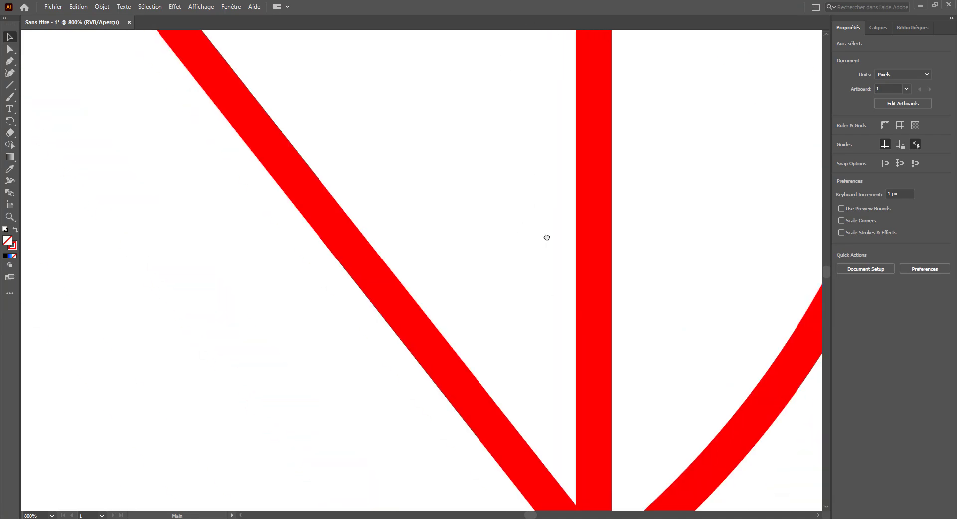
pyautogui.scroll(-5, 547, 237)
pyautogui.hscroll(-10, 571, 290)
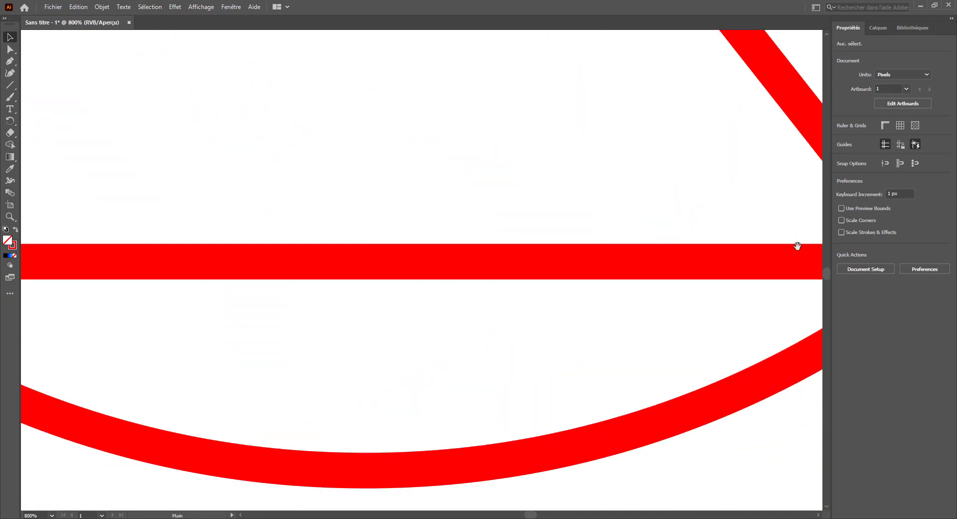
pyautogui.scroll(2, 491, 284)
pyautogui.scroll(-3, 493, 429)
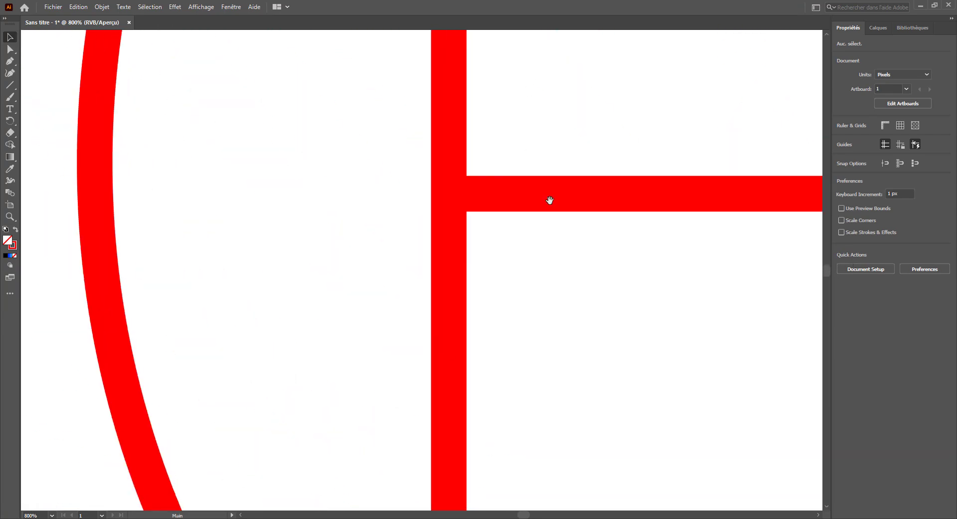
pyautogui.scroll(6, 548, 199)
pyautogui.scroll(-4, 453, 504)
pyautogui.hscroll(6, 440, 280)
pyautogui.scroll(11, 282, 298)
pyautogui.hscroll(-5, 282, 298)
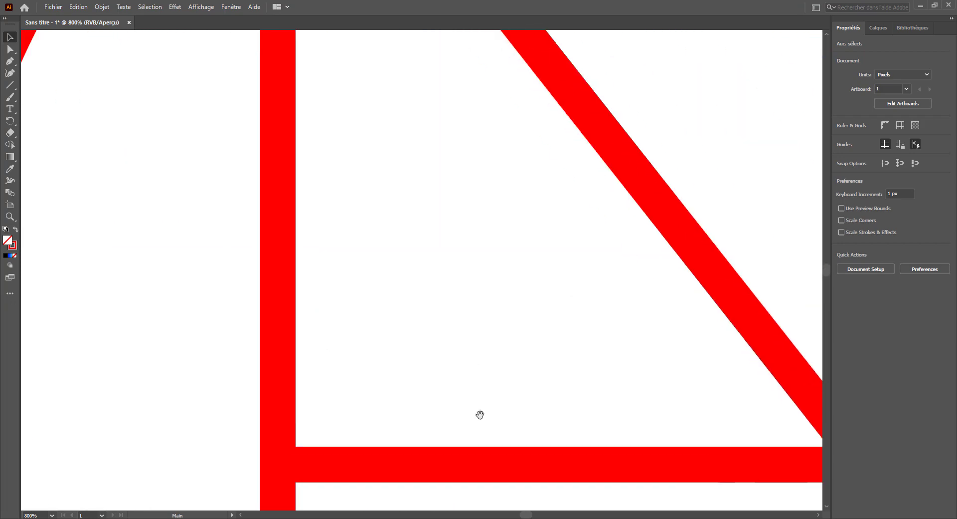
pyautogui.scroll(-3, 479, 237)
pyautogui.hscroll(3, 479, 238)
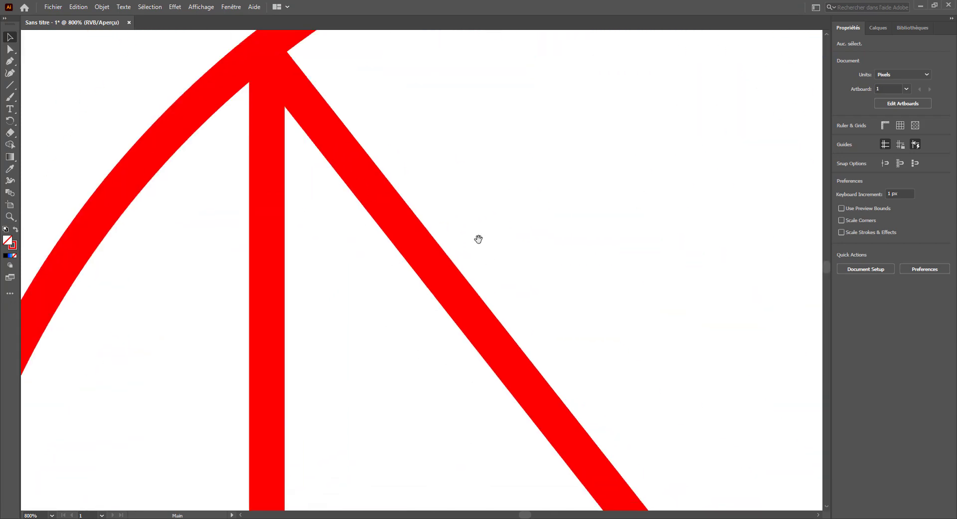
pyautogui.scroll(-4, 480, 238)
pyautogui.scroll(-3, 503, 133)
pyautogui.hscroll(2, 503, 133)
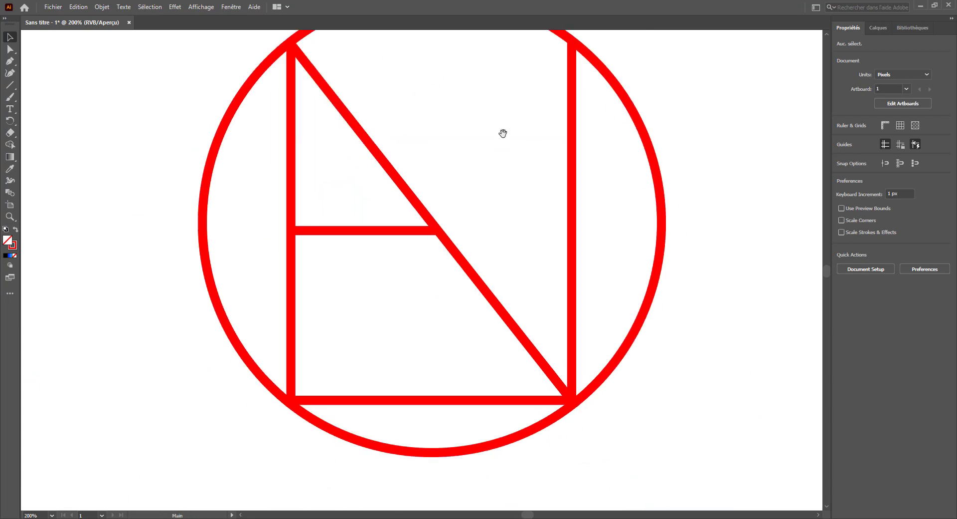
pyautogui.scroll(-3, 482, 235)
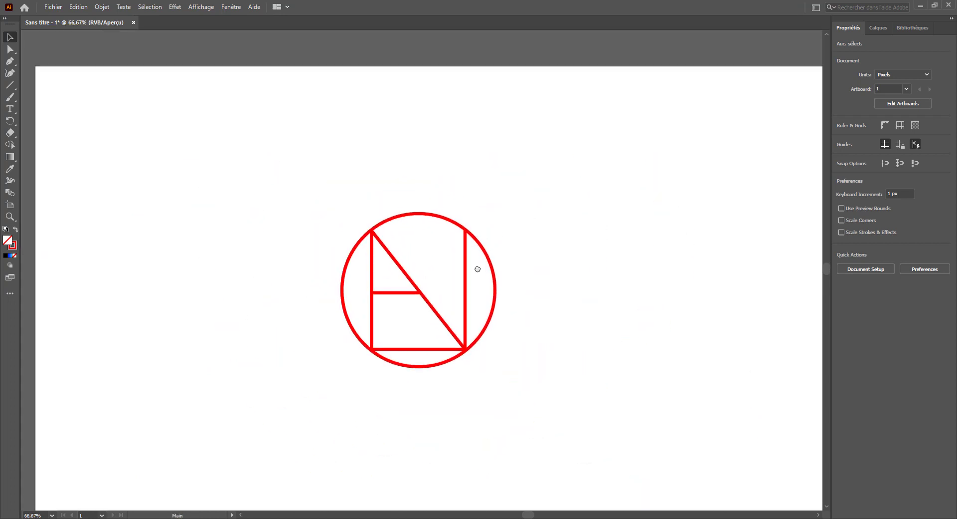
pyautogui.scroll(1, 471, 273)
pyautogui.scroll(-2, 485, 228)
pyautogui.hscroll(-1, 485, 227)
pyautogui.moveTo(485, 228); pyautogui.dragTo(461, 229)
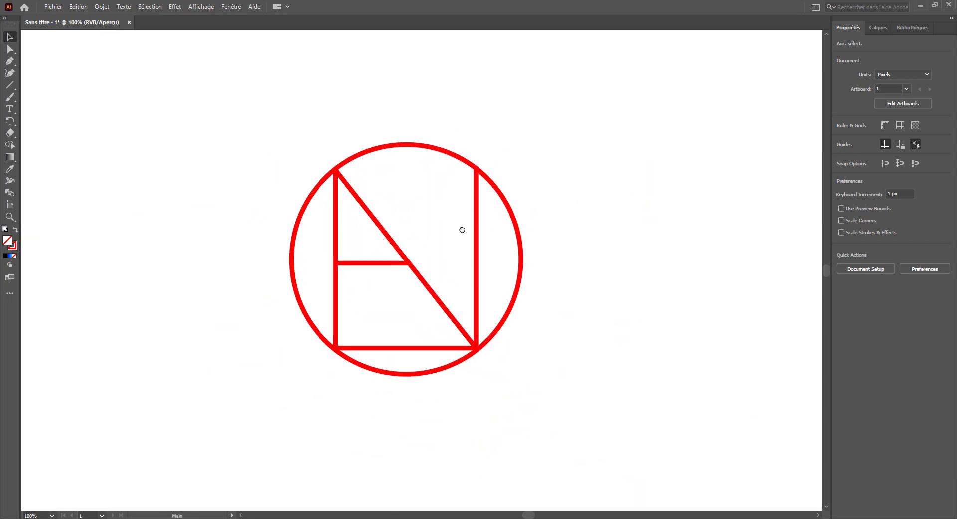
# Step: Change the stroke colour of the circle and all the lines to black
pyautogui.moveTo(293, 115); pyautogui.dragTo(604, 478)
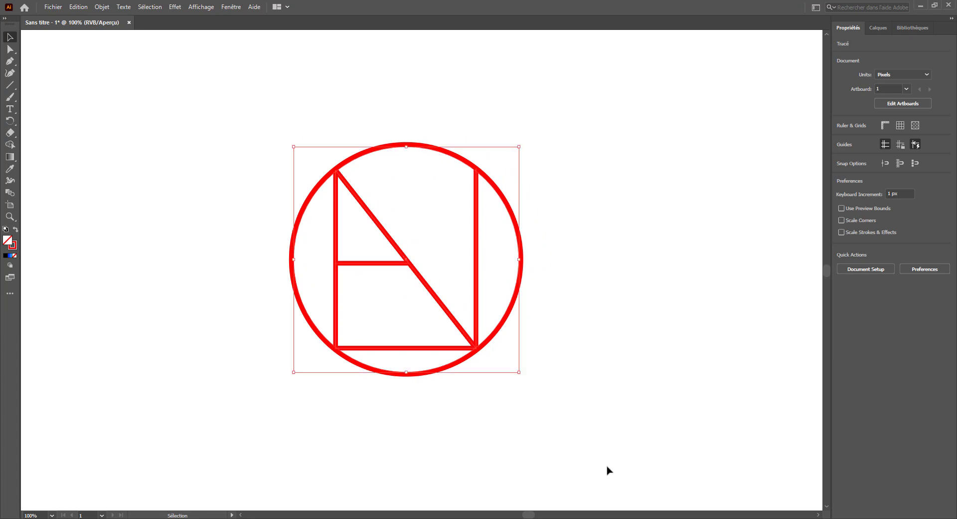
pyautogui.click(842, 152)
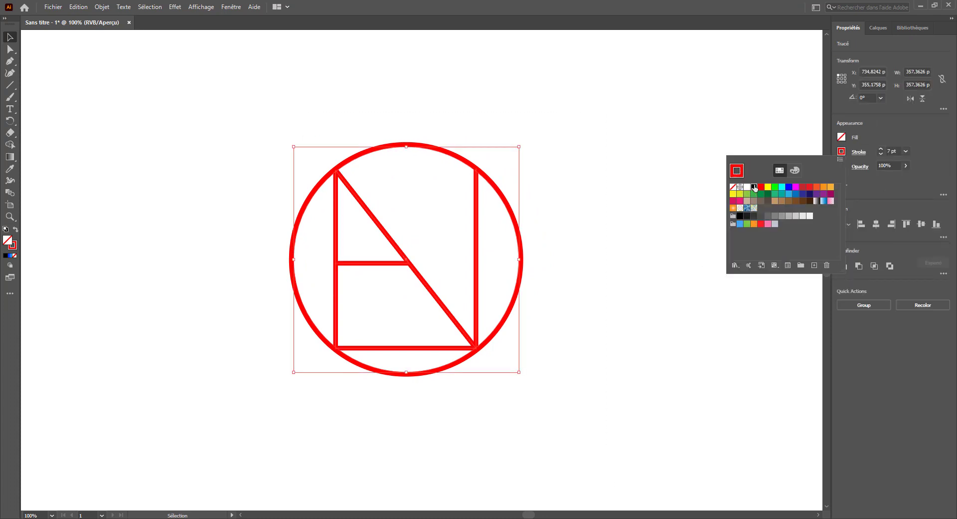
pyautogui.click(754, 187)
pyautogui.click(584, 206)
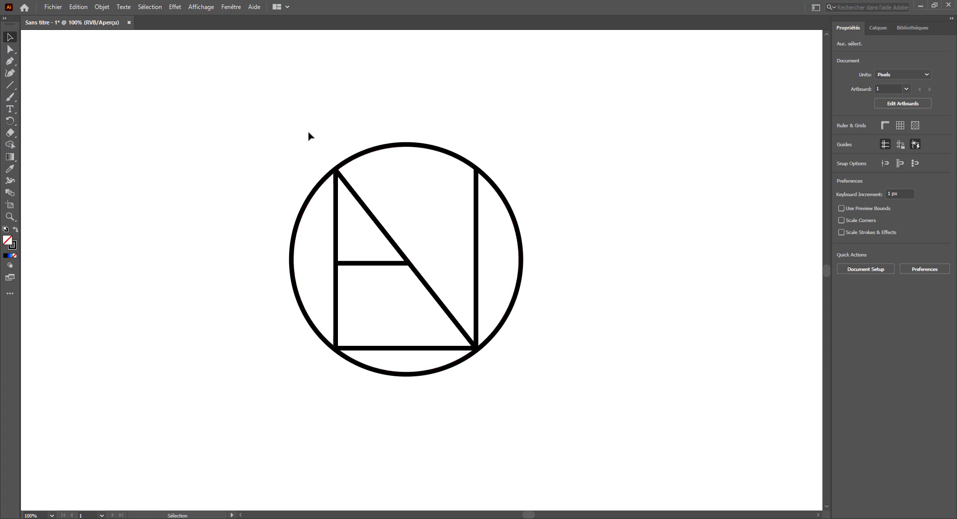
# Step: Scale the whole logo down proportionally about its centre to about 102 px wide
pyautogui.moveTo(308, 135); pyautogui.dragTo(526, 454)
pyautogui.moveTo(518, 146); pyautogui.dragTo(444, 231)
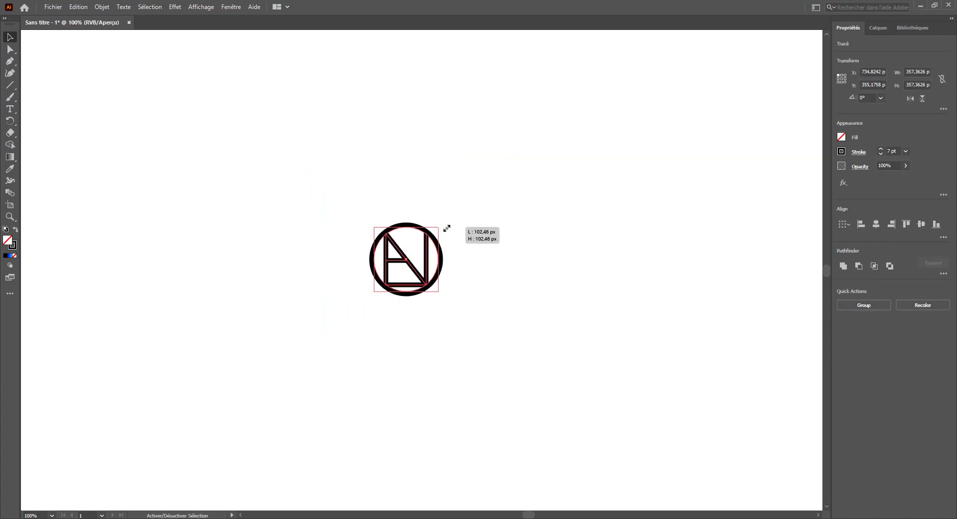
pyautogui.click(485, 240)
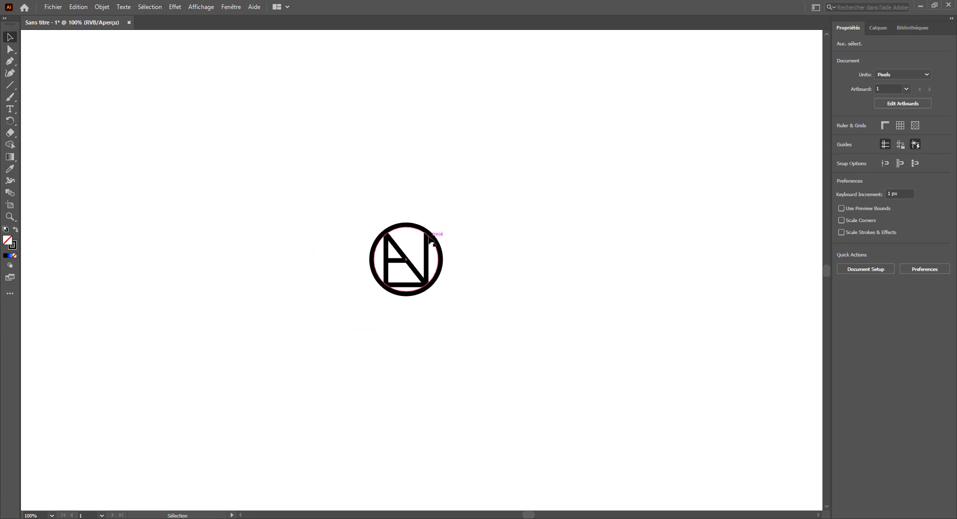
# Step: Check the reduced logo's stroke thickness at several magnifications and undo the scaling
pyautogui.scroll(4, 426, 240)
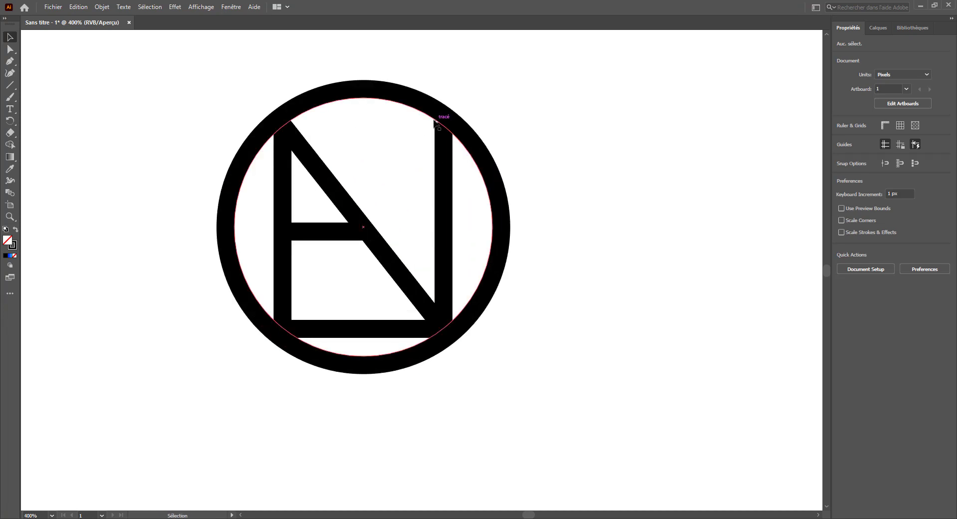
pyautogui.scroll(-6, 438, 121)
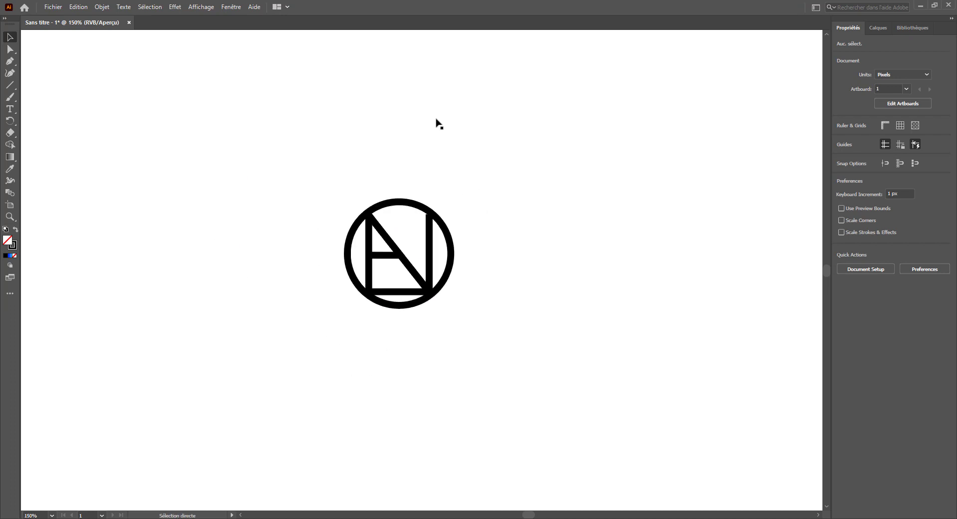
pyautogui.scroll(3, 434, 261)
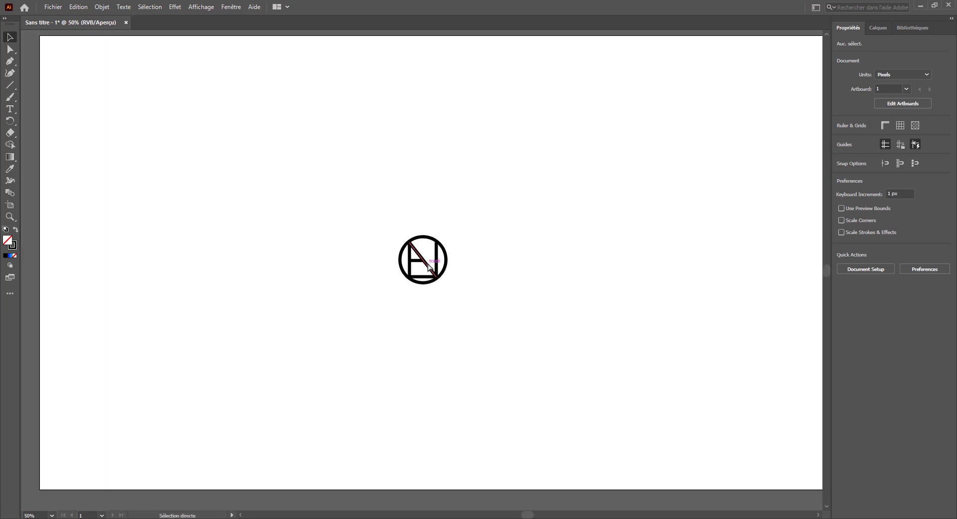
pyautogui.click(505, 279)
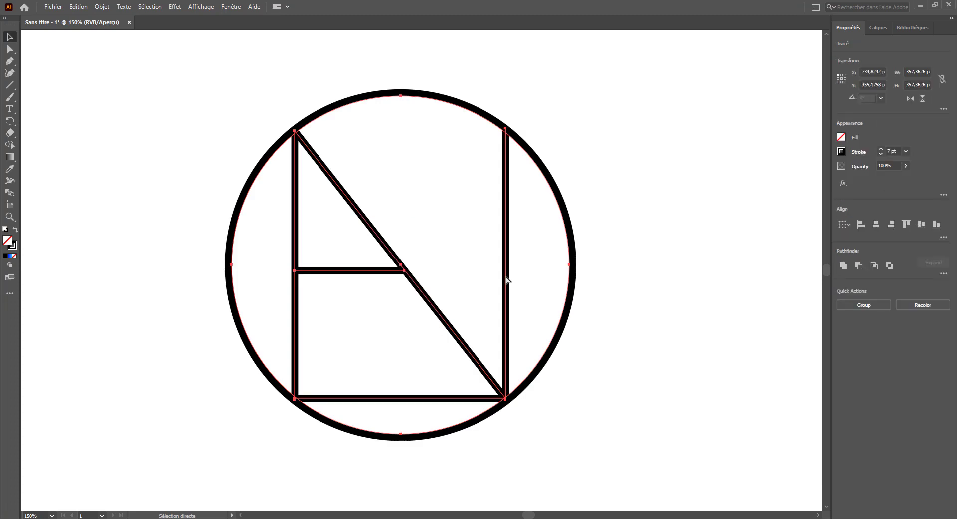
# Step: Examine the black circular monogram at several magnifications to judge its stroke thickness and overall balance
pyautogui.click(635, 235)
pyautogui.scroll(-3, 636, 235)
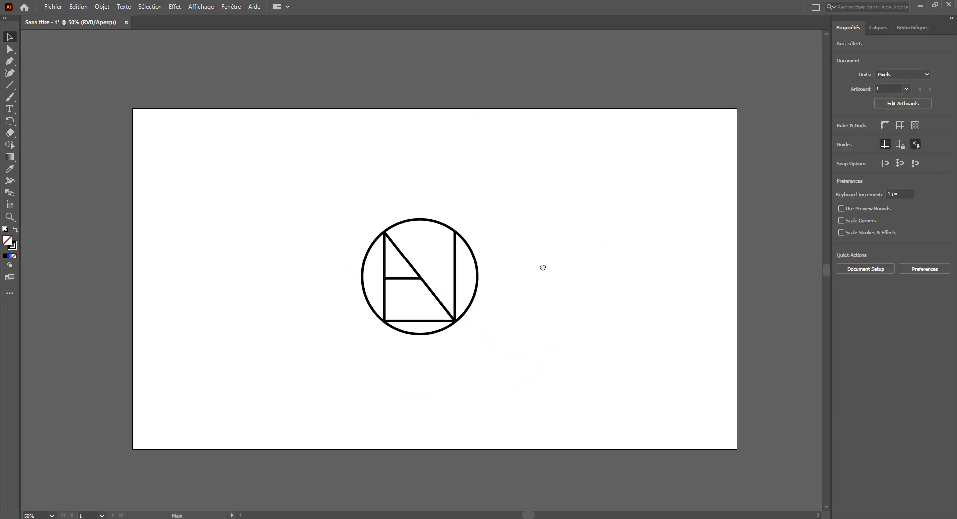
pyautogui.click(478, 256)
pyautogui.moveTo(425, 283); pyautogui.dragTo(455, 249)
pyautogui.hotkey('ctrl', '+')
pyautogui.click(504, 259)
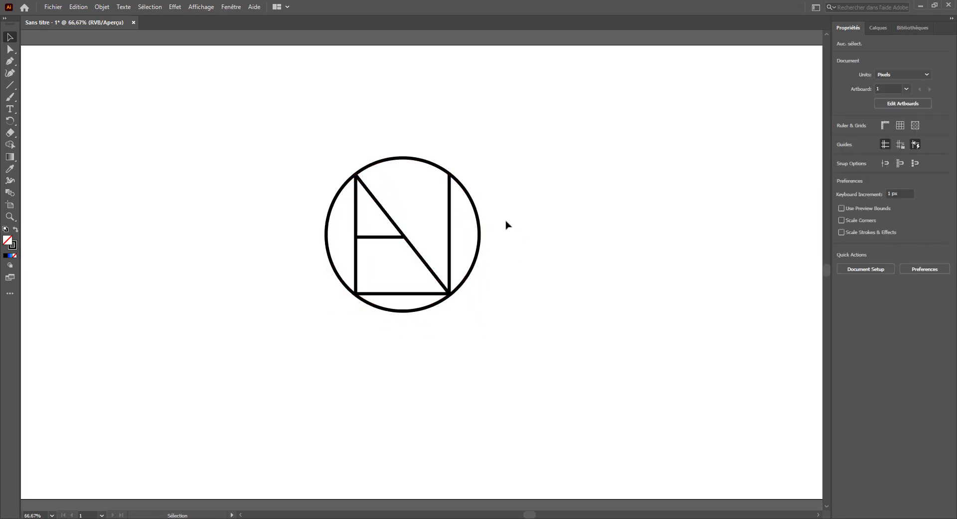
pyautogui.moveTo(320, 139); pyautogui.dragTo(485, 336)
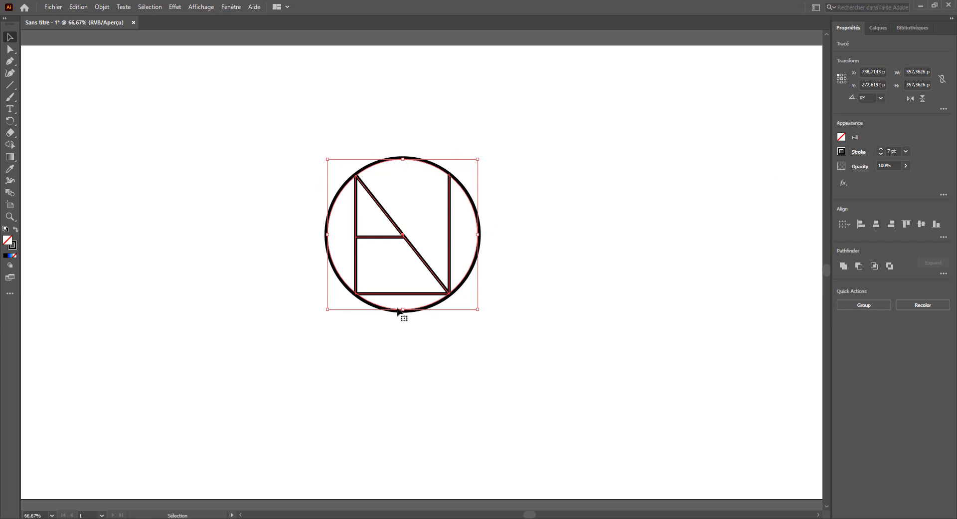
pyautogui.click(497, 273)
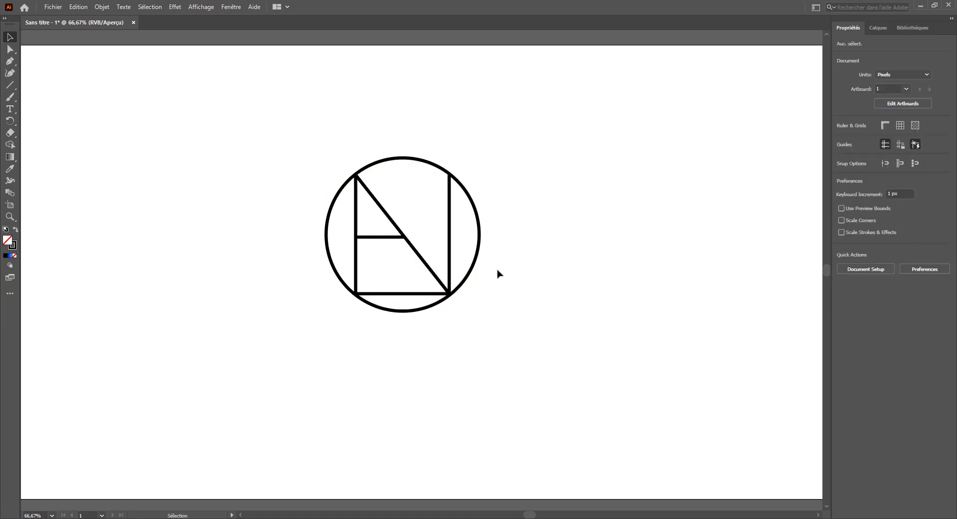
pyautogui.hotkey('ctrl', '+')
pyautogui.hotkey('ctrl', '+')
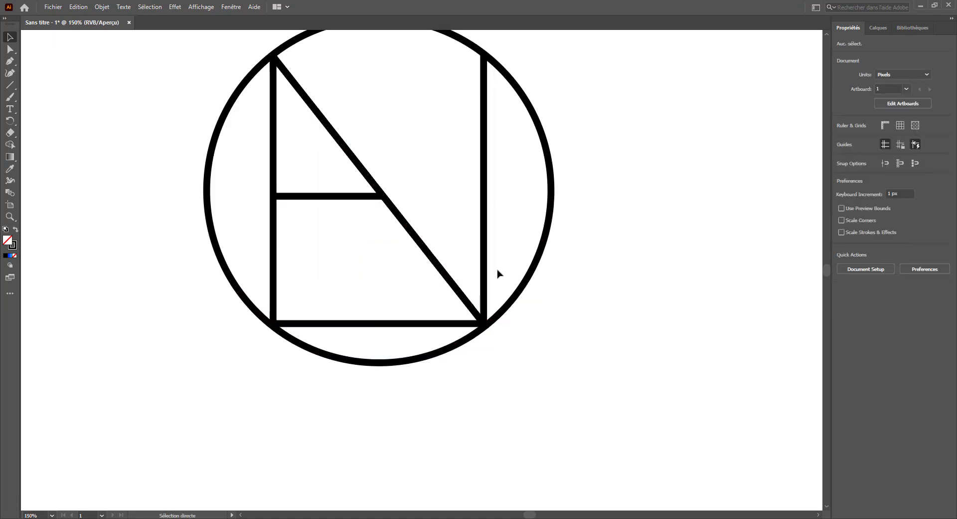
pyautogui.hotkey('ctrl', '-')
pyautogui.moveTo(501, 240); pyautogui.dragTo(519, 262)
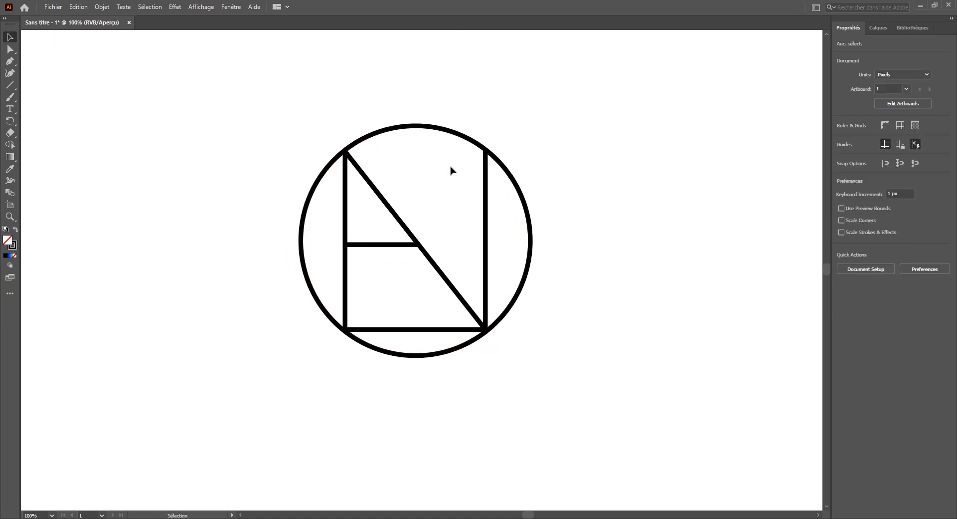
# Step: Expand the circle's appearance so its stroke becomes a filled ring and colour the ring green
pyautogui.click(435, 125)
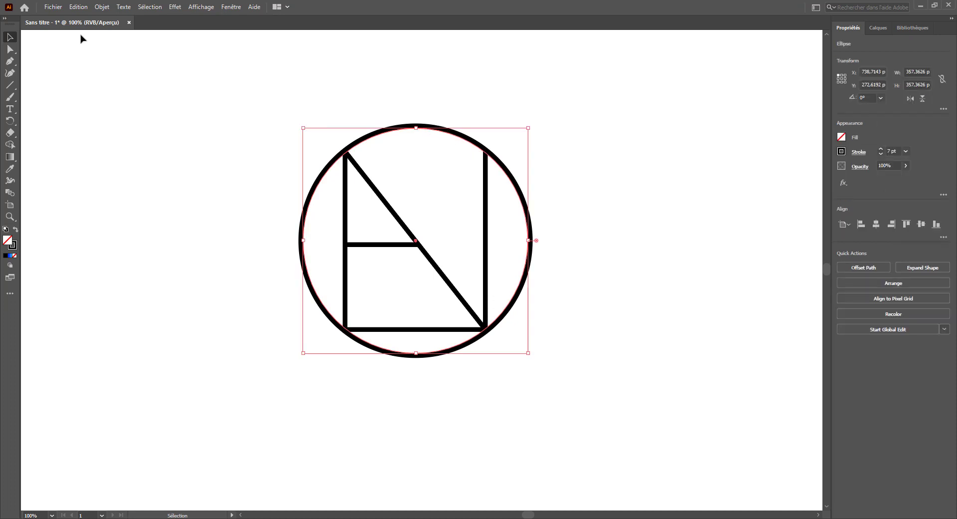
pyautogui.click(100, 7)
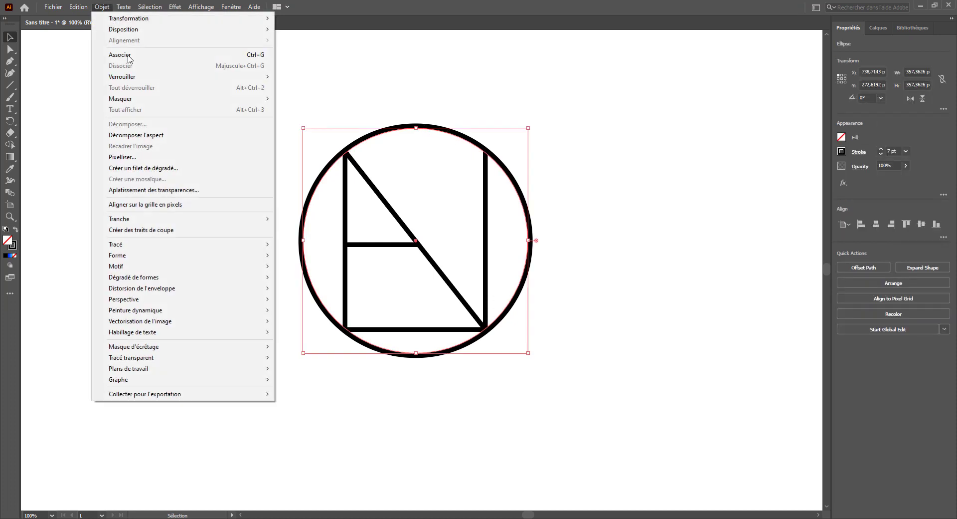
pyautogui.click(132, 135)
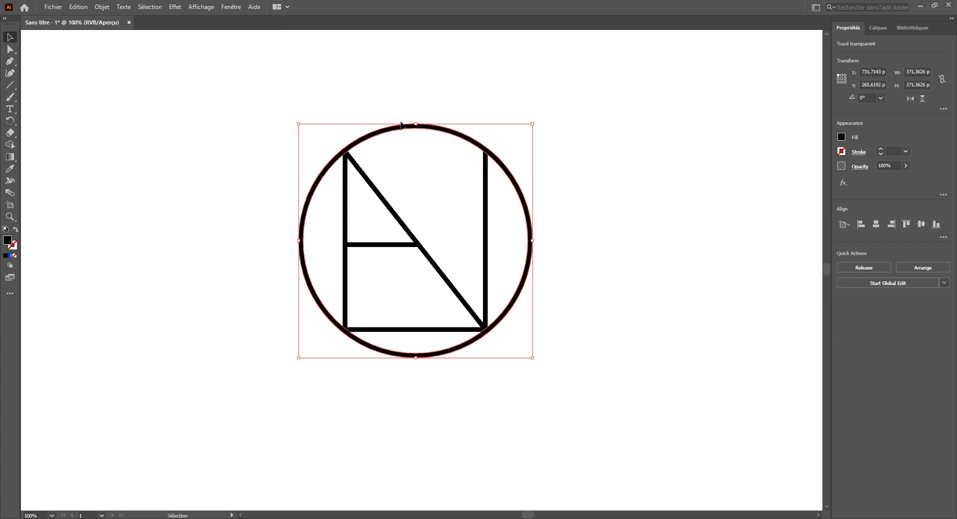
pyautogui.click(841, 138)
pyautogui.moveTo(762, 176); pyautogui.dragTo(797, 191)
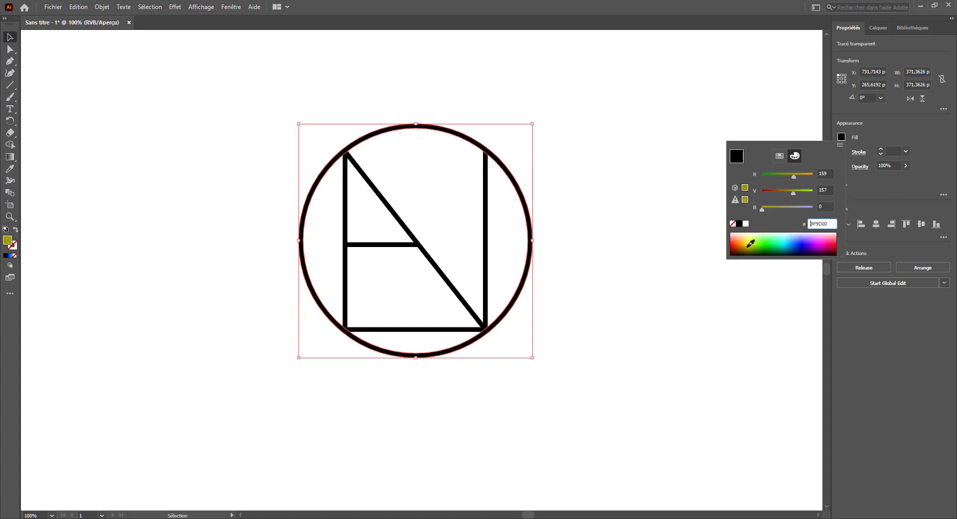
pyautogui.click(775, 247)
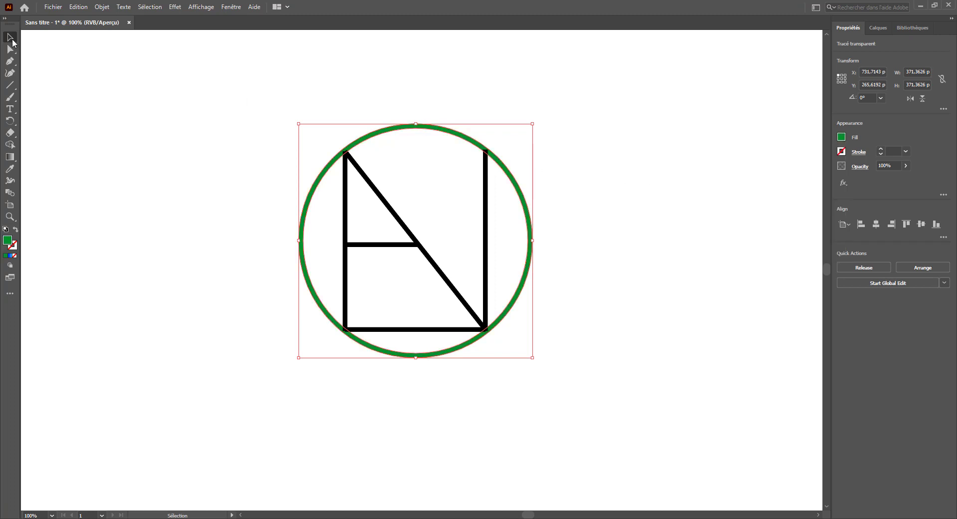
pyautogui.click(197, 124)
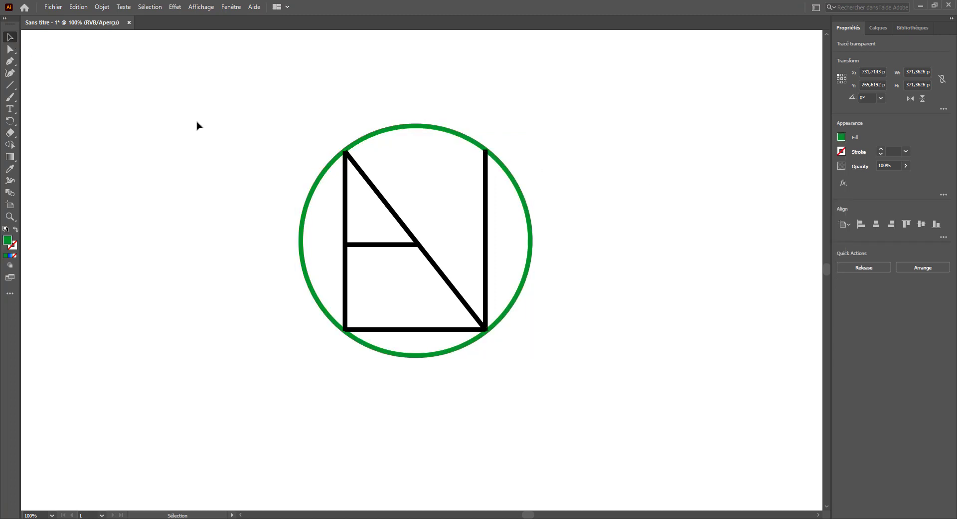
# Step: Expand the appearance of the crossbar, diagonal, bottom and right vertical lines and convert their strokes to filled shapes
pyautogui.click(344, 257)
pyautogui.keyDown('shift'); pyautogui.click(380, 245); pyautogui.keyUp('shift')
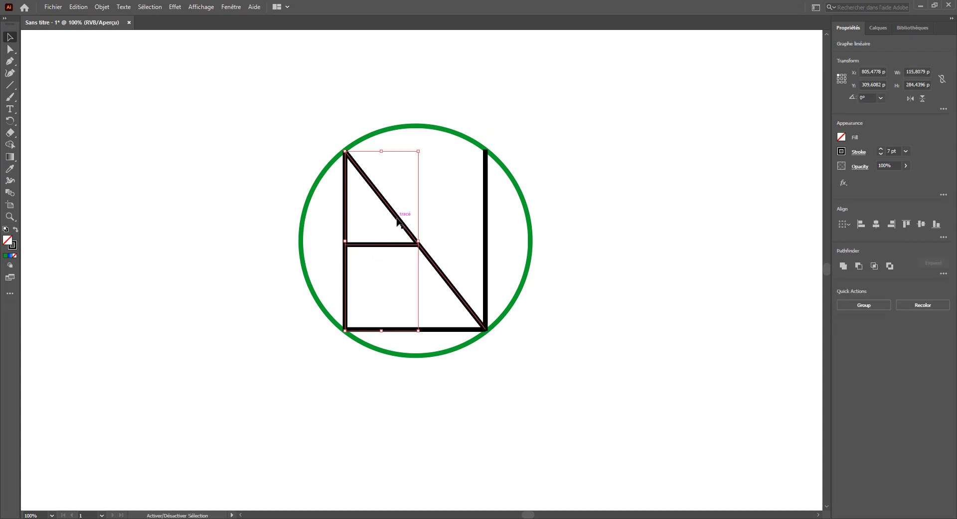
pyautogui.keyDown('shift'); pyautogui.click(397, 220); pyautogui.keyUp('shift')
pyautogui.keyDown('shift'); pyautogui.click(485, 234); pyautogui.keyUp('shift')
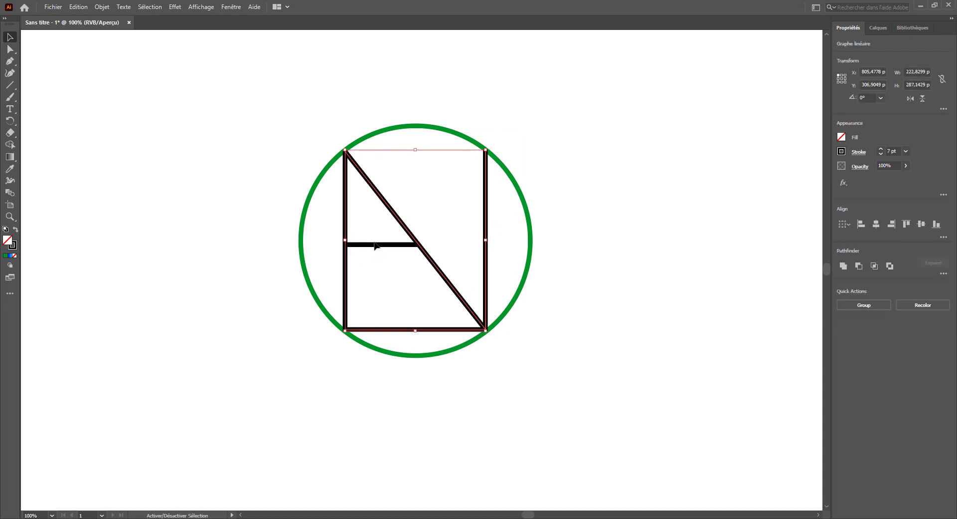
pyautogui.click(113, 8)
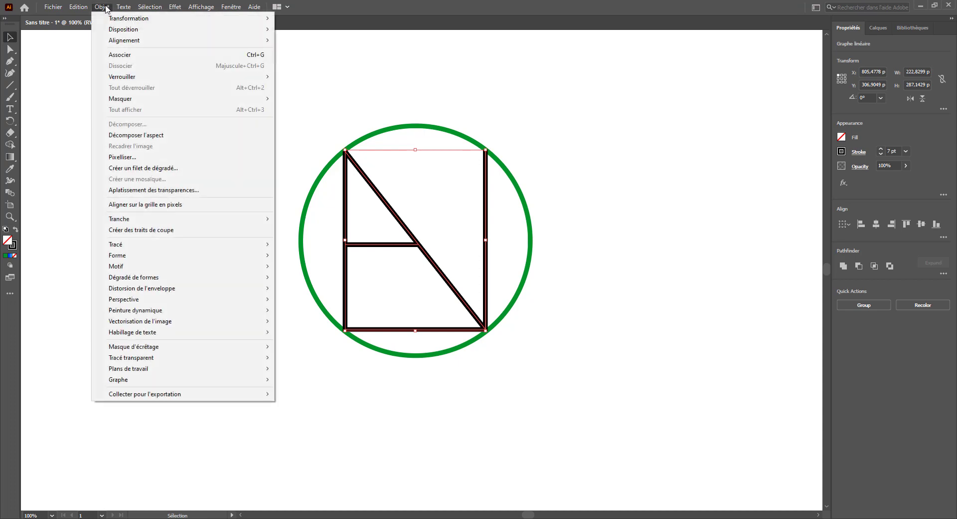
pyautogui.click(220, 135)
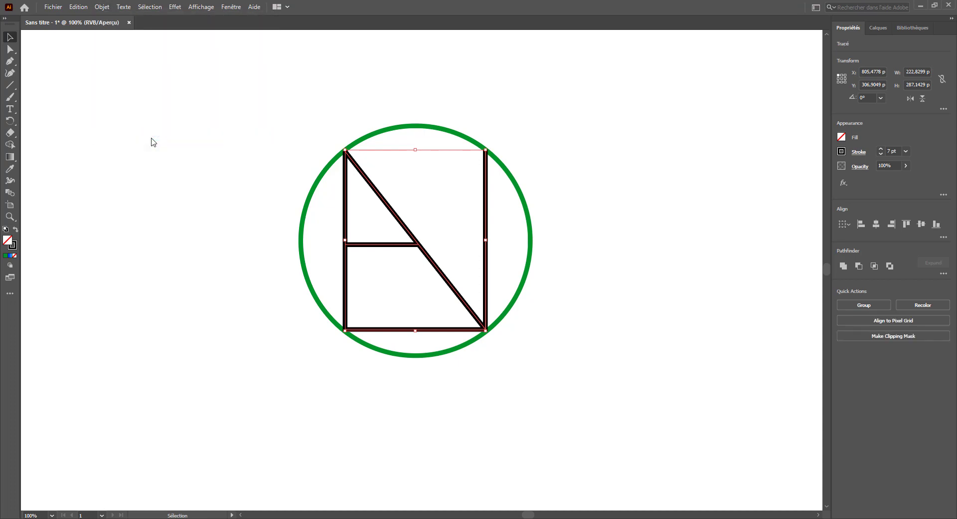
pyautogui.click(102, 7)
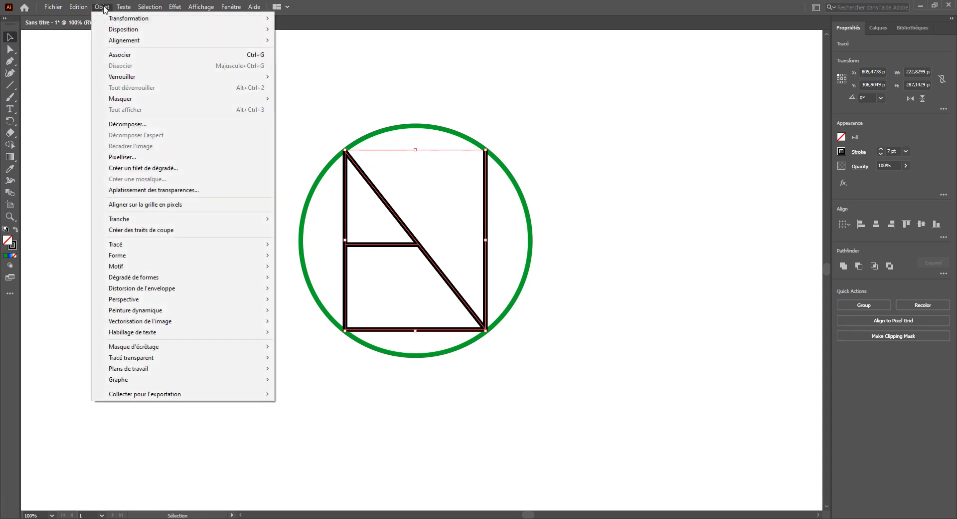
pyautogui.click(138, 128)
pyautogui.click(455, 323)
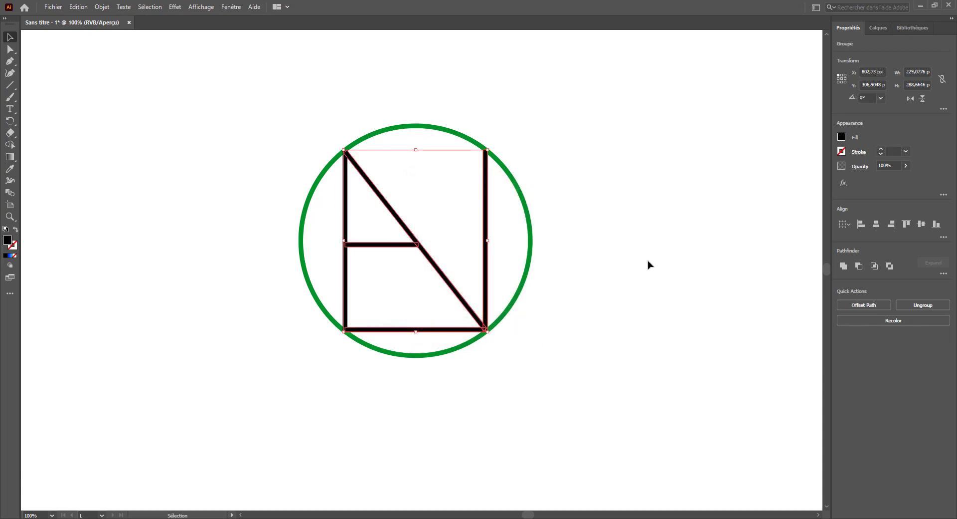
# Step: Fill the expanded crossbar, diagonal, bottom and right vertical lines with red DF1900
pyautogui.click(841, 137)
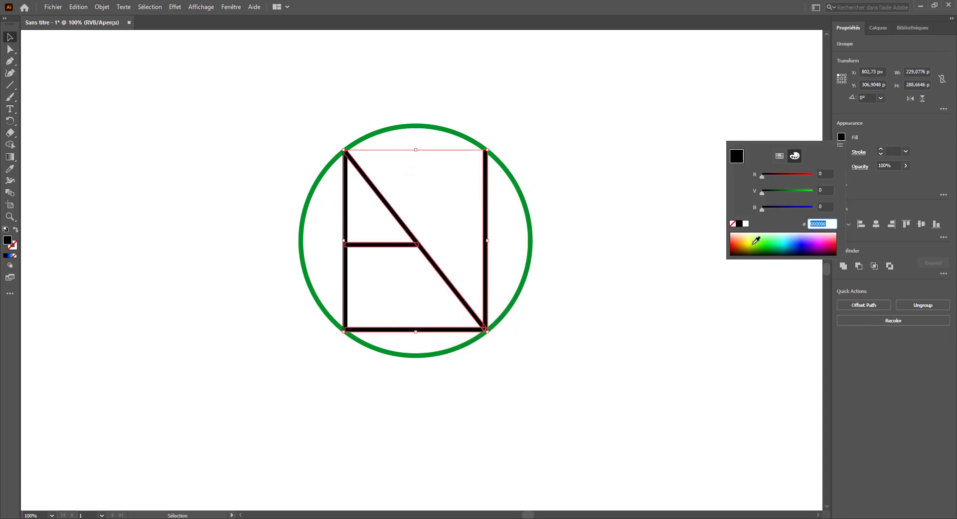
pyautogui.click(740, 244)
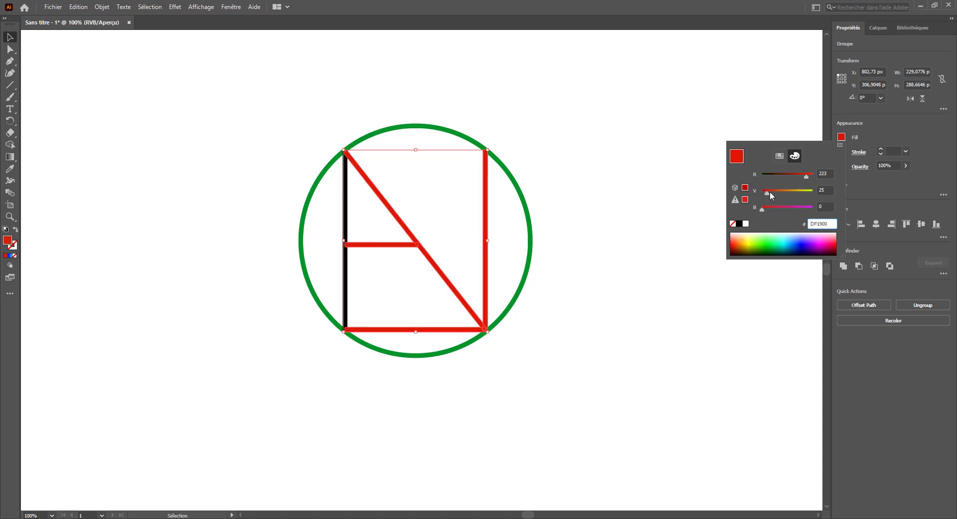
pyautogui.click(305, 213)
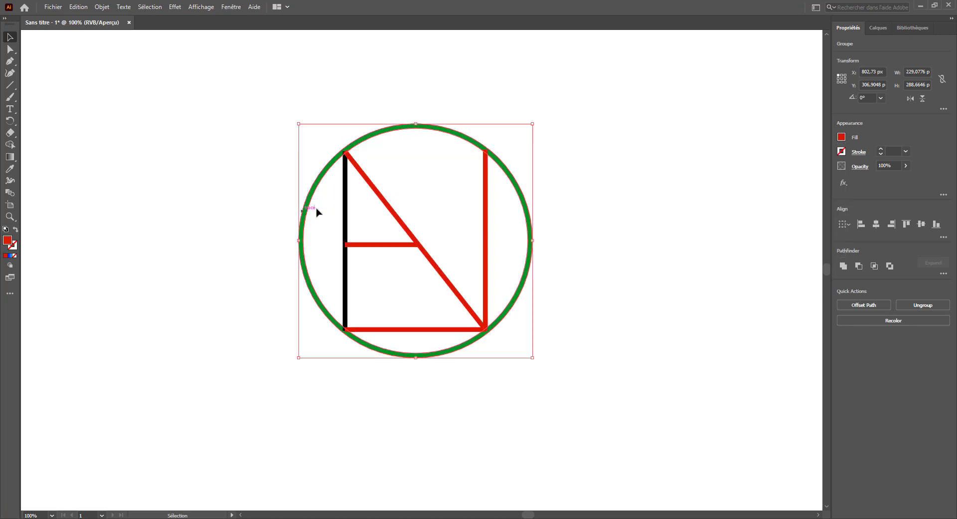
# Step: Expand the appearance of the remaining black left vertical line
pyautogui.click(344, 211)
pyautogui.click(102, 7)
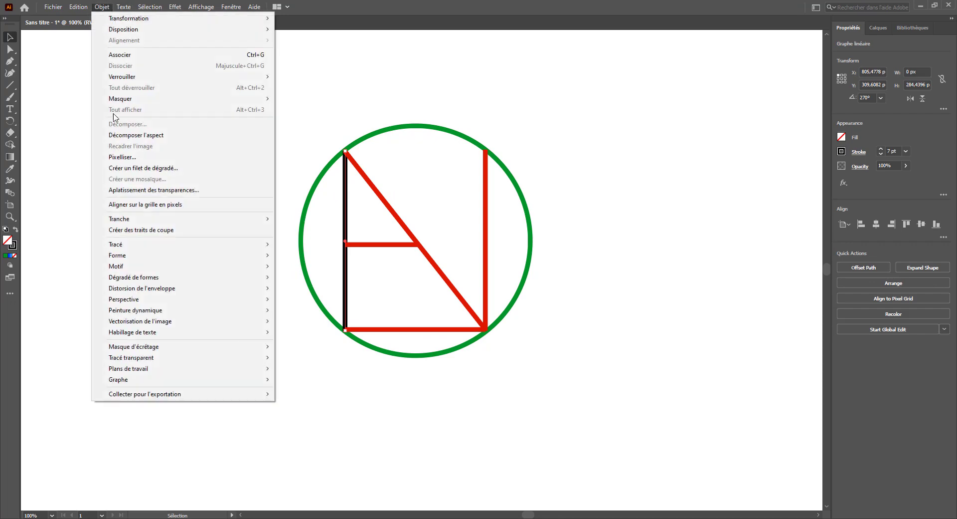
pyautogui.click(114, 136)
# Step: Convert the left vertical line's stroke to a filled shape and colour it teal-blue
pyautogui.click(99, 8)
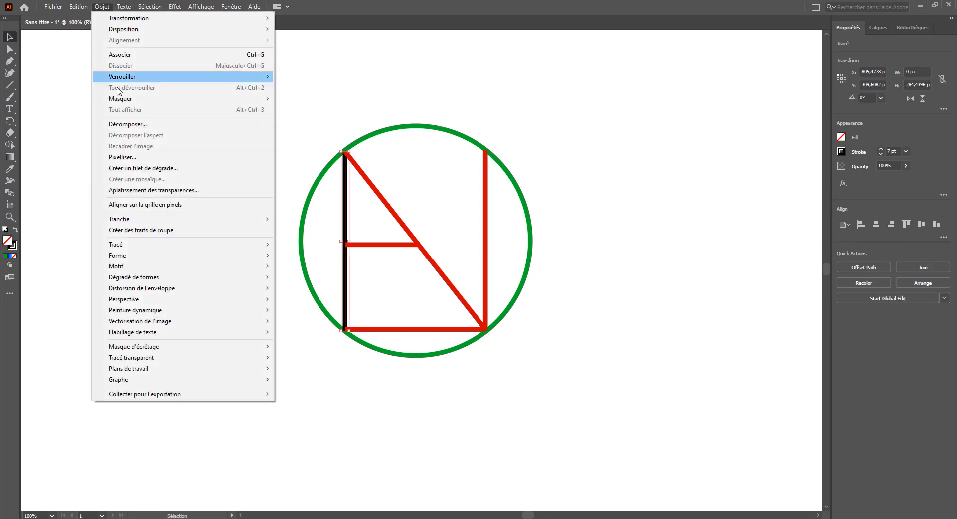
pyautogui.click(115, 124)
pyautogui.click(466, 325)
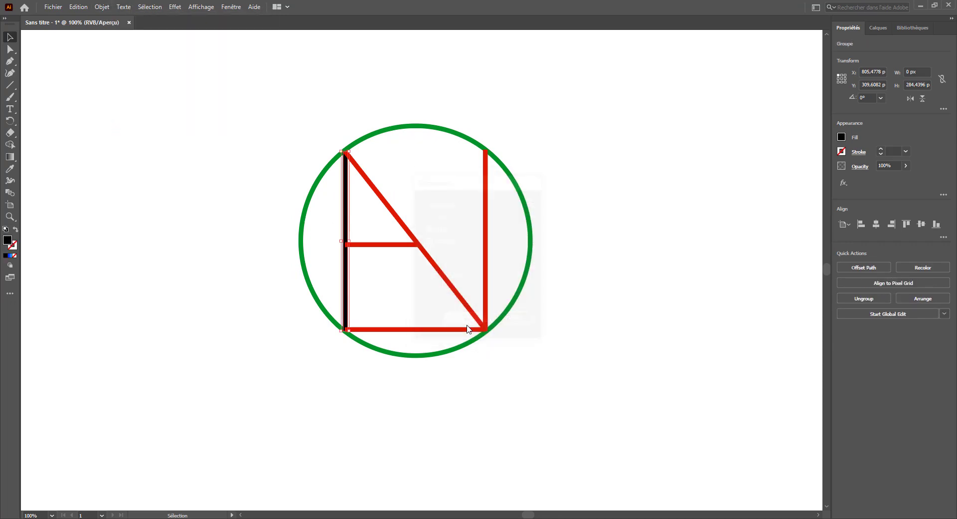
pyautogui.click(540, 265)
pyautogui.click(344, 222)
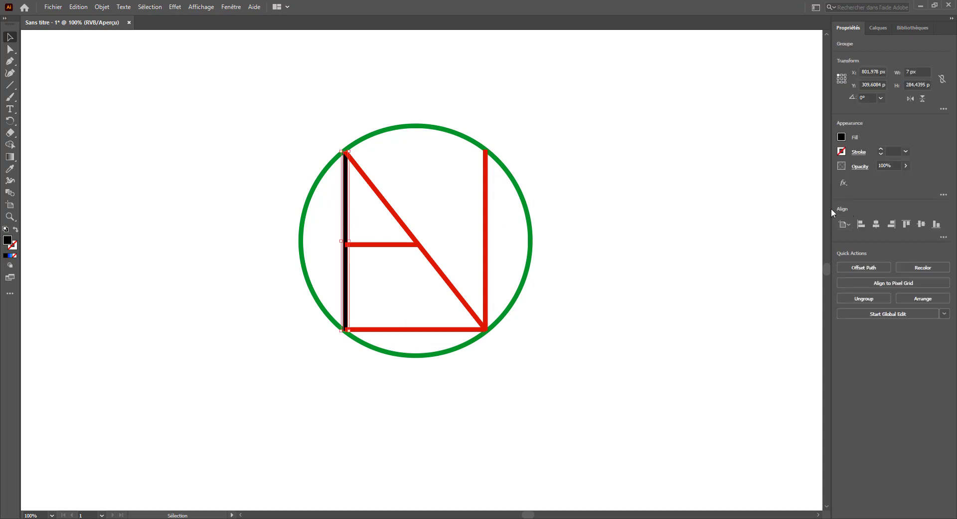
pyautogui.click(841, 136)
pyautogui.click(779, 244)
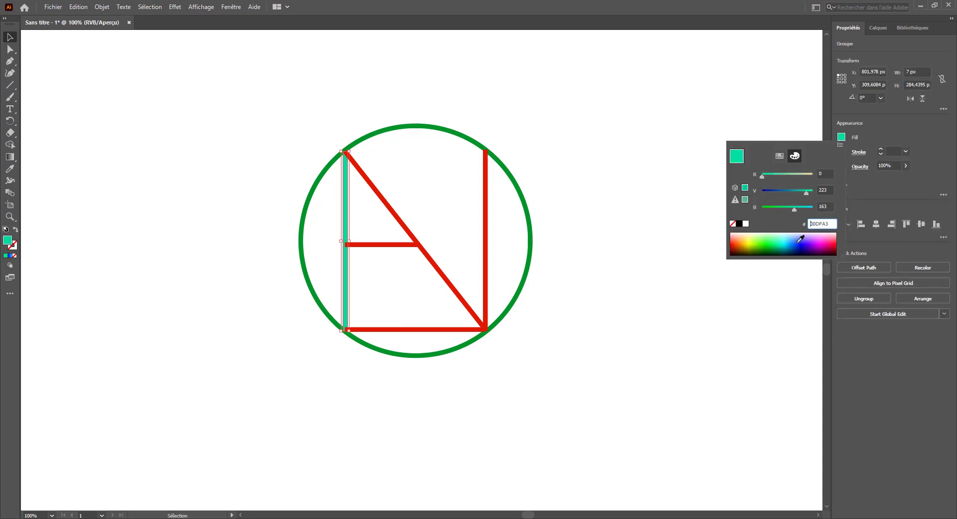
pyautogui.click(785, 247)
pyautogui.click(608, 186)
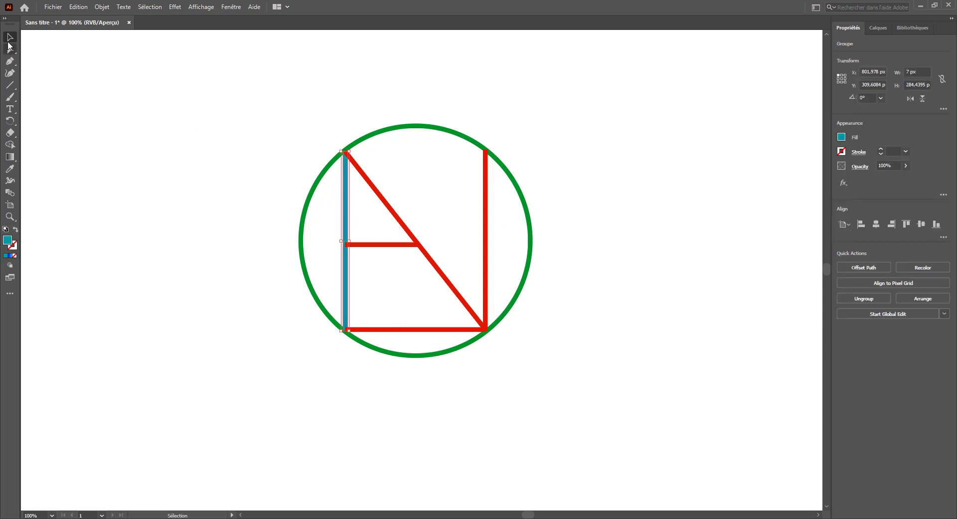
pyautogui.click(131, 89)
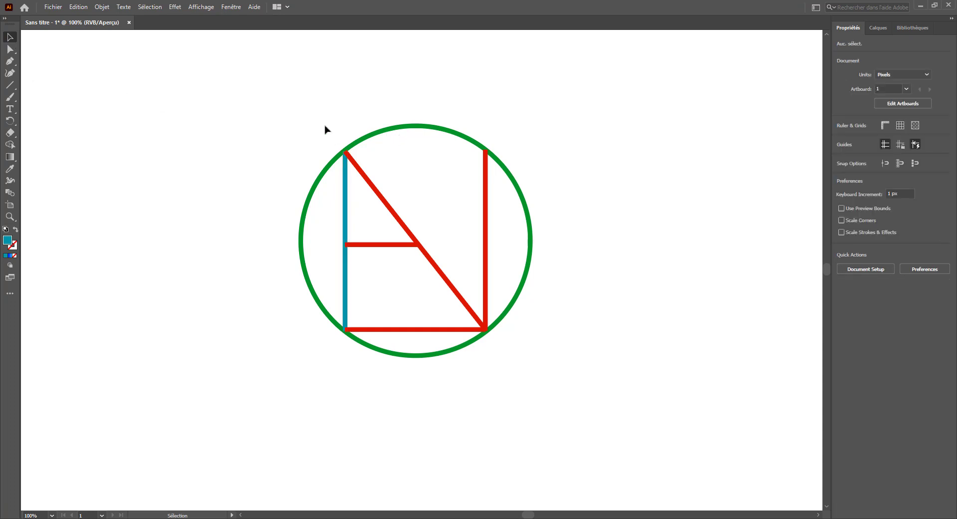
# Step: Undo the left vertical line's colouring and its conversion to a filled shape
pyautogui.moveTo(320, 122); pyautogui.dragTo(565, 369)
pyautogui.click(565, 370)
pyautogui.moveTo(297, 379); pyautogui.dragTo(671, 92)
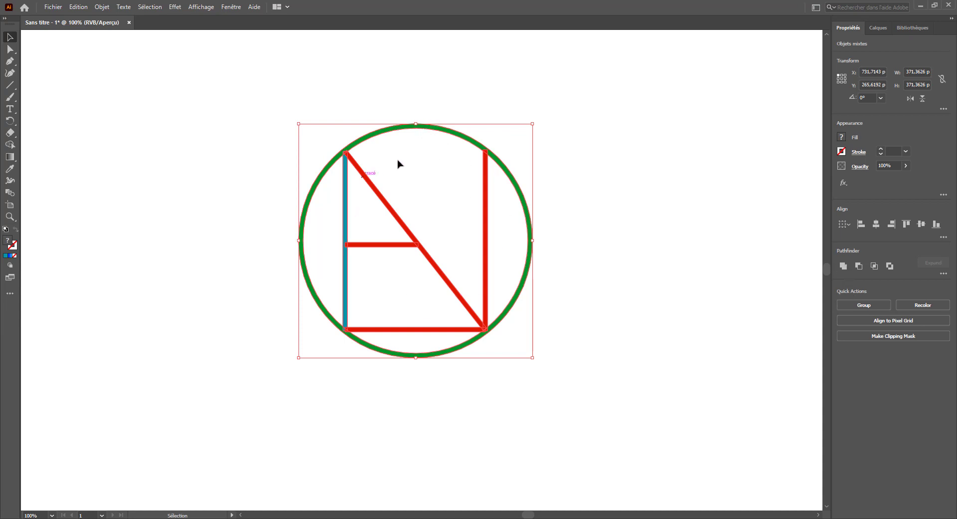
pyautogui.click(550, 205)
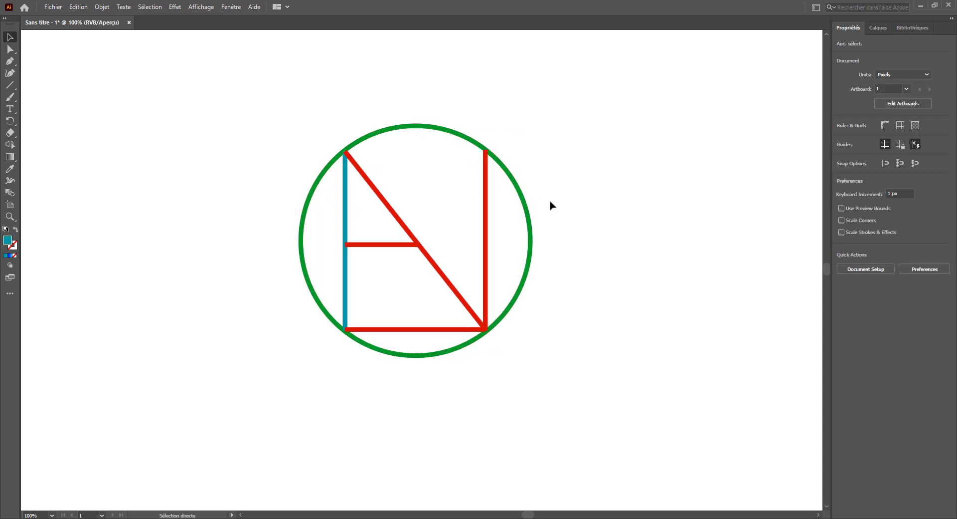
pyautogui.hotkey('ctrl', 'z')
pyautogui.hotkey('ctrl', 'z')
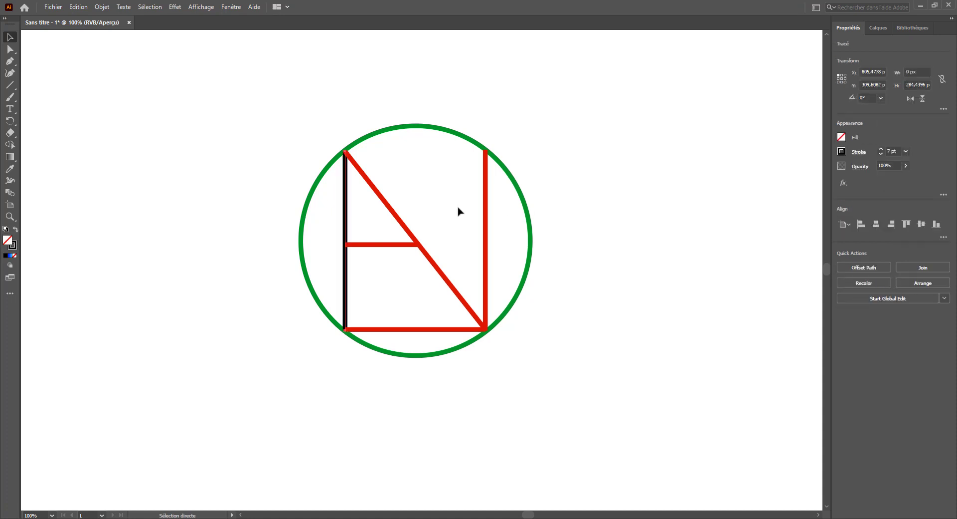
# Step: Try to unite the circle and all the monogram lines into one shape and undo the union
pyautogui.press('v')
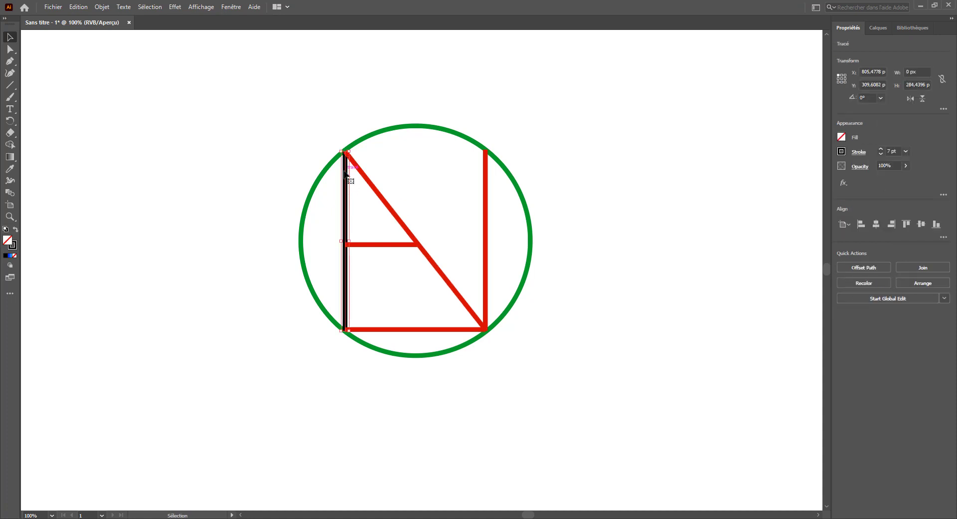
pyautogui.moveTo(288, 114); pyautogui.dragTo(558, 364)
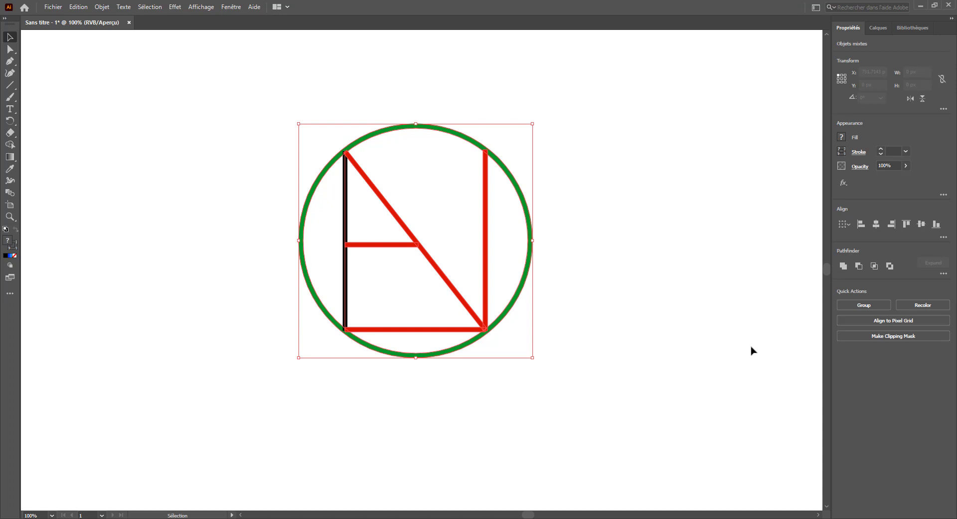
pyautogui.click(843, 266)
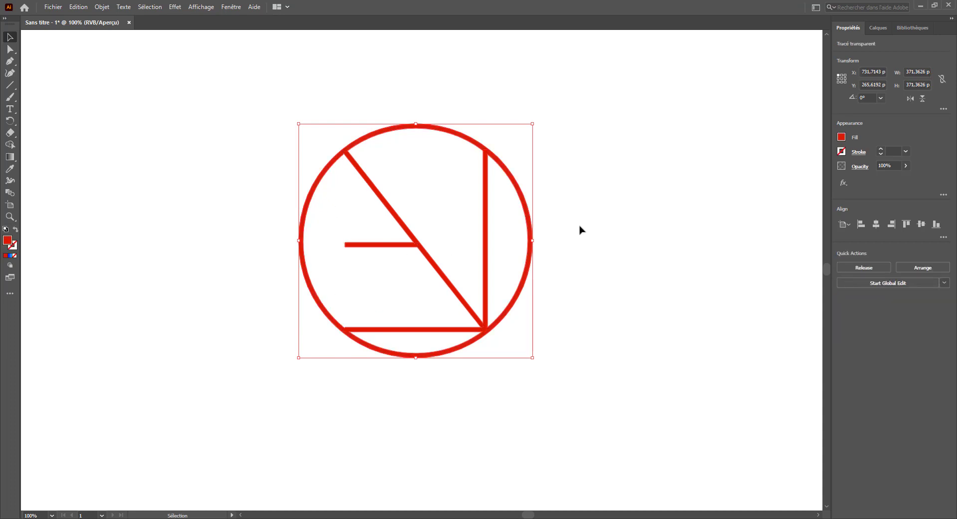
pyautogui.press('a')
pyautogui.hotkey('ctrl', 'z')
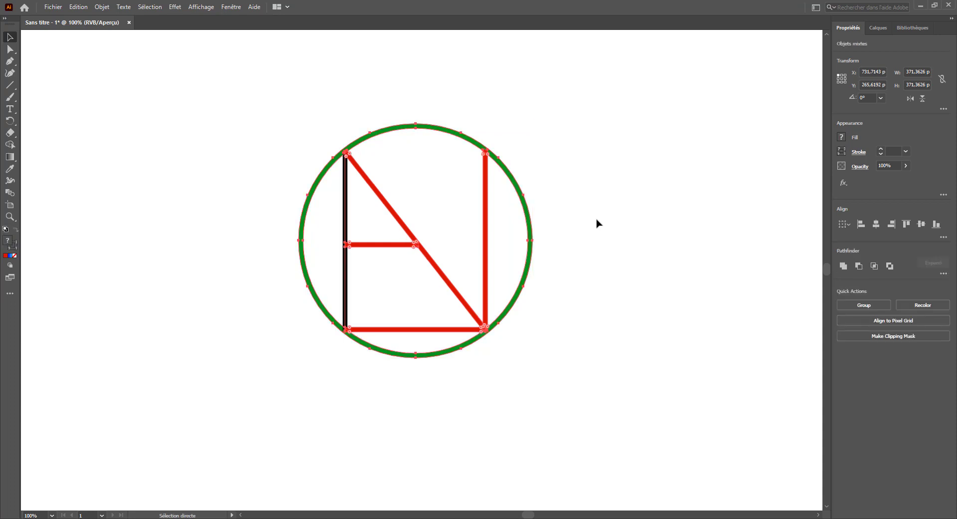
# Step: Expand the left vertical line's stroke into a filled shape, keeping both fill and stroke included
pyautogui.click(584, 212)
pyautogui.click(346, 206)
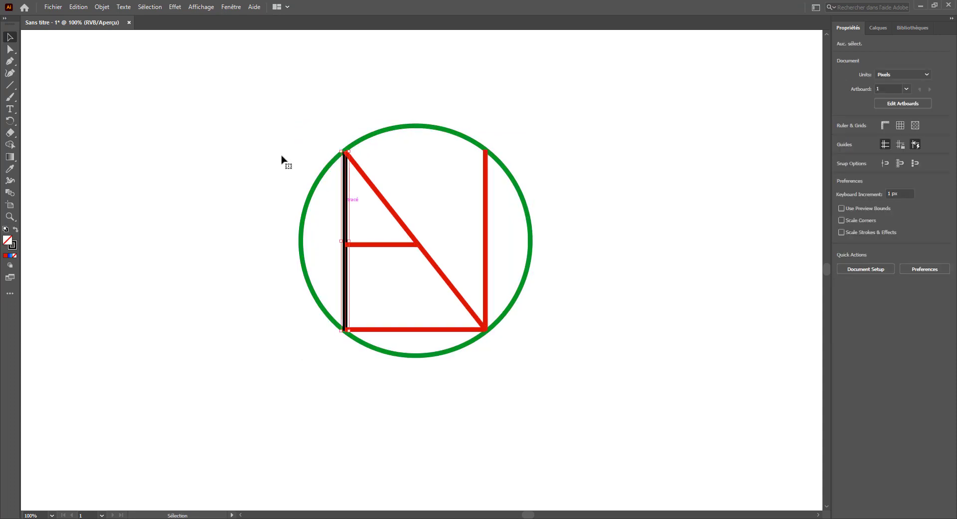
pyautogui.press('v')
pyautogui.click(102, 7)
pyautogui.click(118, 124)
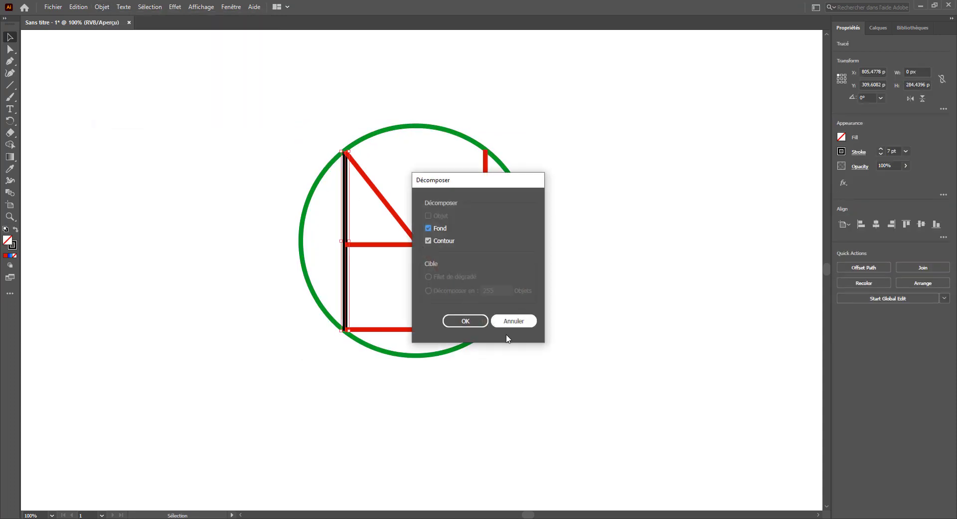
pyautogui.click(464, 321)
pyautogui.click(284, 175)
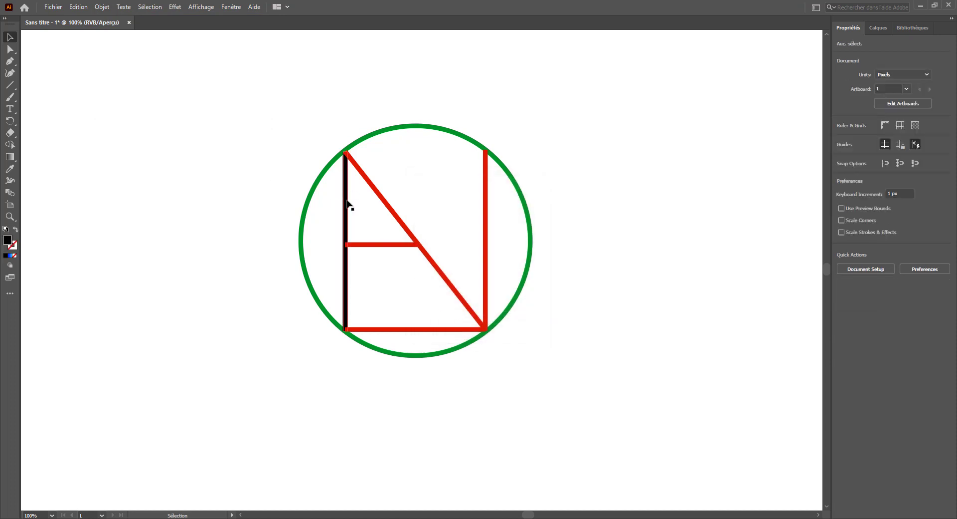
pyautogui.click(346, 203)
# Step: Unite the circle and all the monogram lines into one shape and fill it black
pyautogui.moveTo(301, 105); pyautogui.dragTo(573, 373)
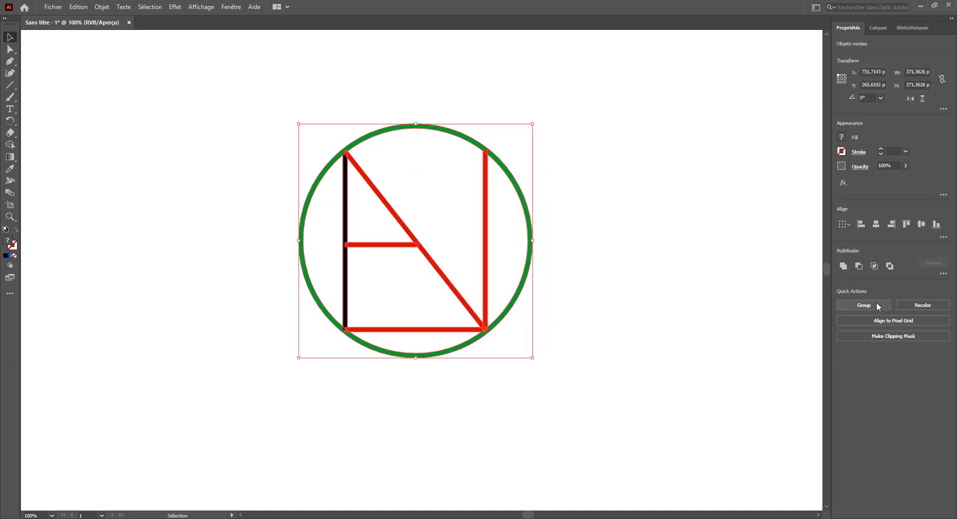
pyautogui.click(842, 267)
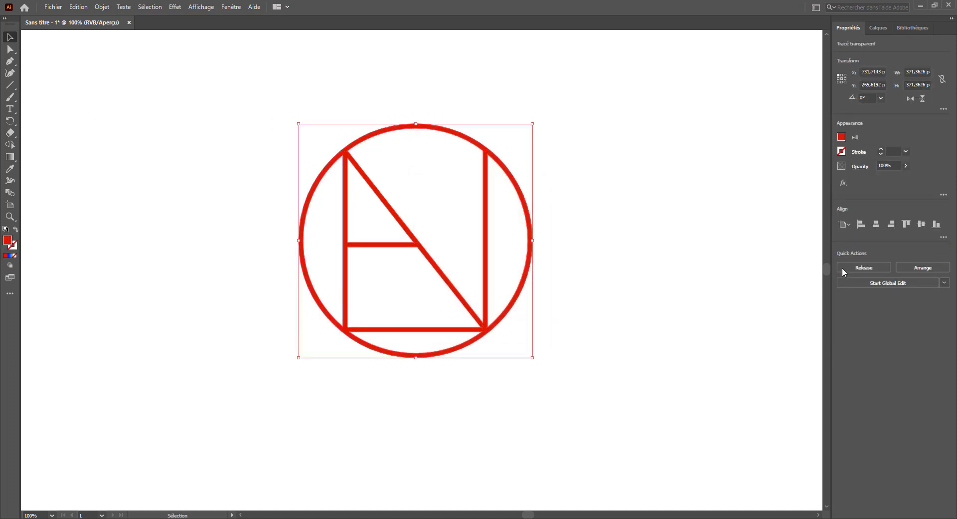
pyautogui.click(842, 136)
pyautogui.click(738, 225)
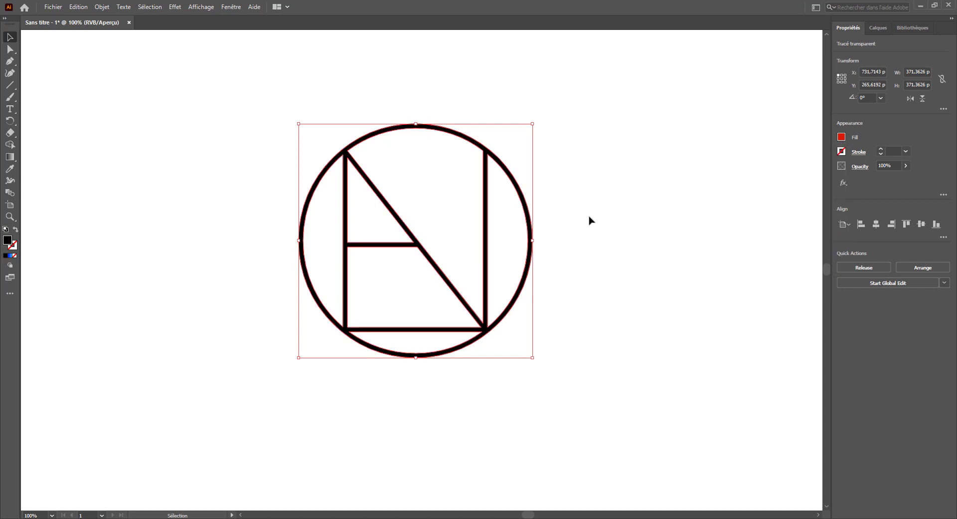
# Step: Scale the merged logo down proportionally to about 78 px wide
pyautogui.click(591, 219)
pyautogui.click(510, 168)
pyautogui.moveTo(532, 126); pyautogui.dragTo(489, 231)
pyautogui.click(474, 236)
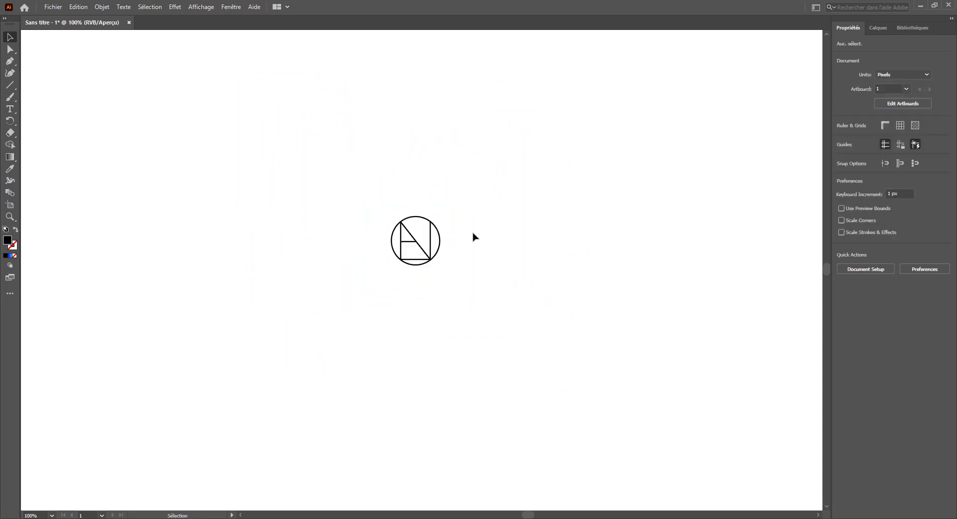
# Step: Enlarge the logo proportionally to about 354 px wide and shift it slightly up and to the left
pyautogui.click(432, 223)
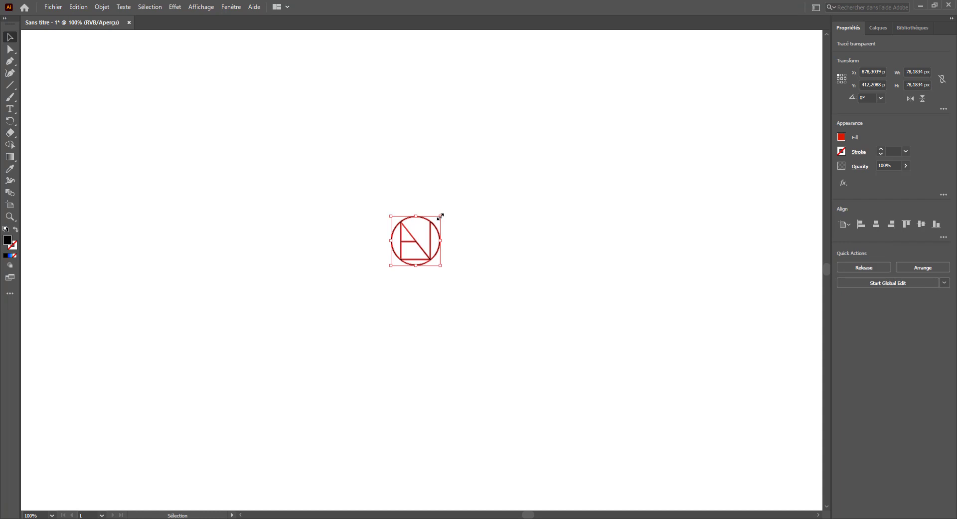
pyautogui.moveTo(440, 216); pyautogui.dragTo(538, 119)
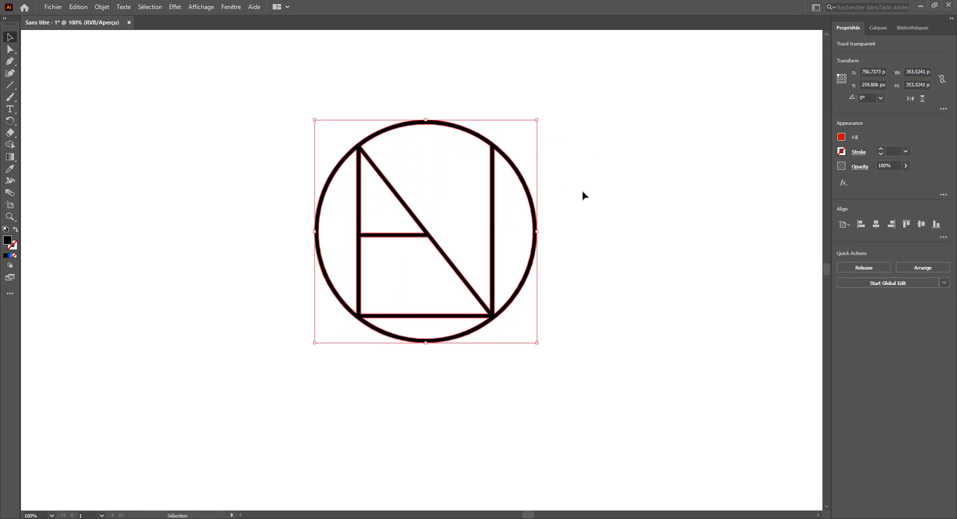
pyautogui.click(537, 342)
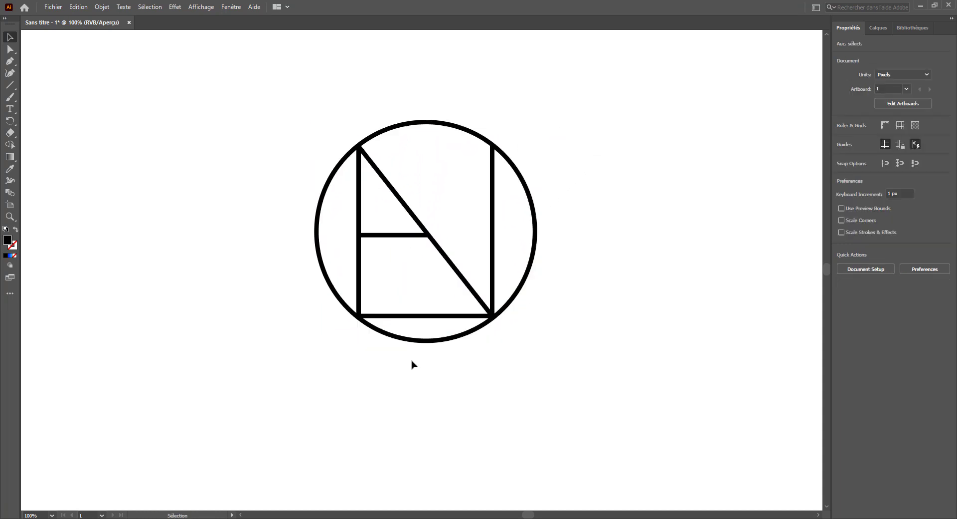
pyautogui.moveTo(423, 342); pyautogui.dragTo(413, 335)
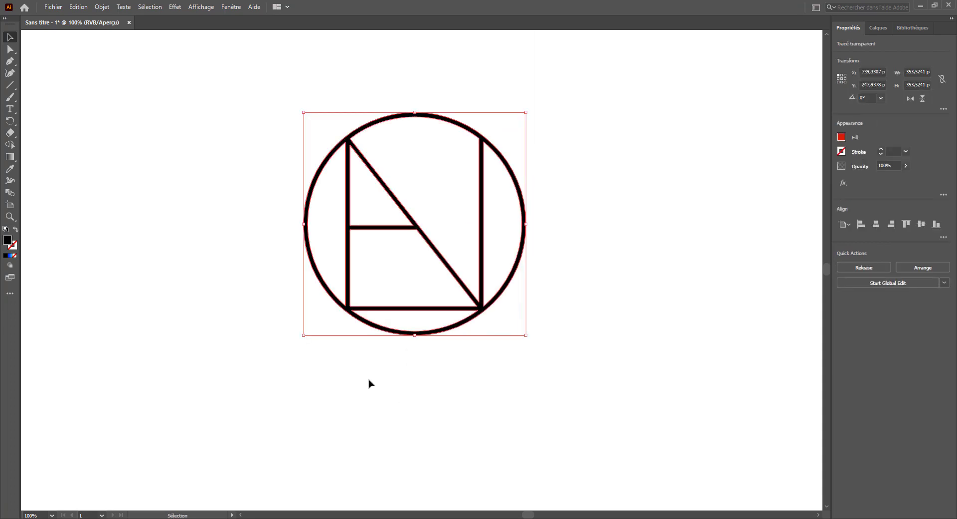
pyautogui.click(419, 379)
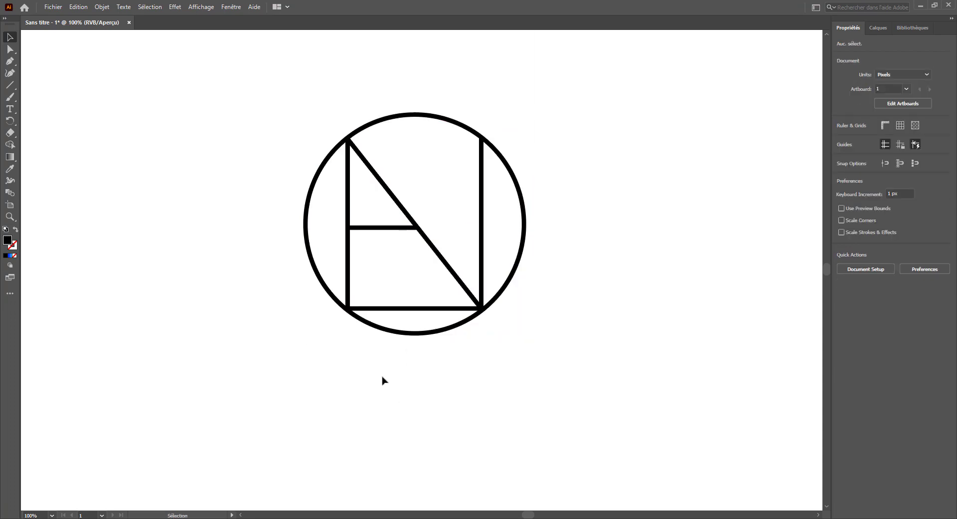
# Step: Add the logo's name in capitals as a text line and place it centrally just beneath the circle
pyautogui.click(11, 114)
pyautogui.click(385, 369)
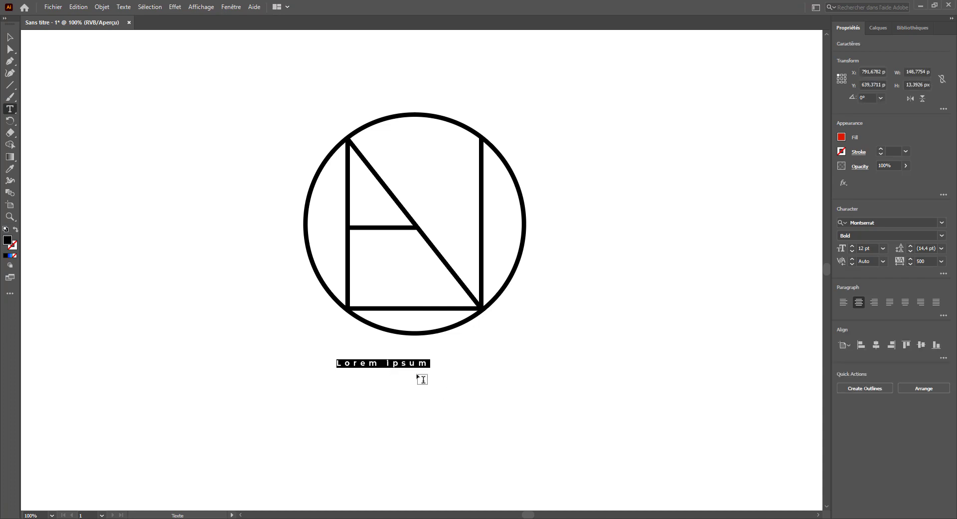
pyautogui.write('no')
pyautogui.press('BackSpace')
pyautogui.press('BackSpace')
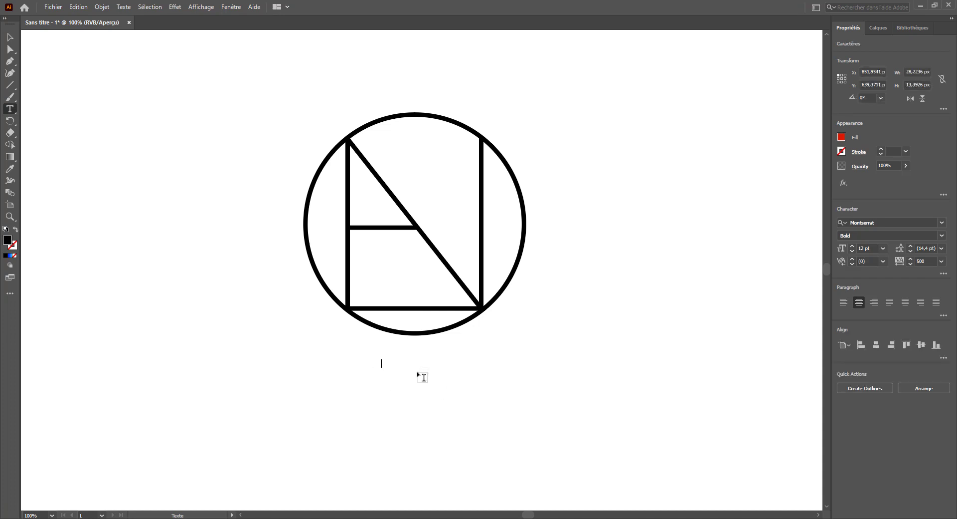
pyautogui.write('NOLAN')
pyautogui.click(9, 37)
pyautogui.moveTo(393, 366); pyautogui.dragTo(425, 360)
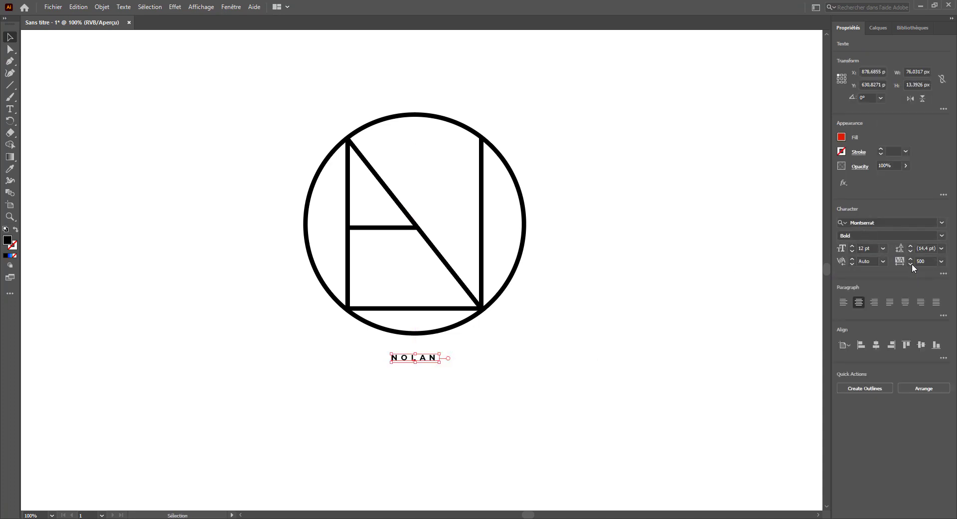
# Step: Set the name text's font size to 21 pt
pyautogui.click(883, 249)
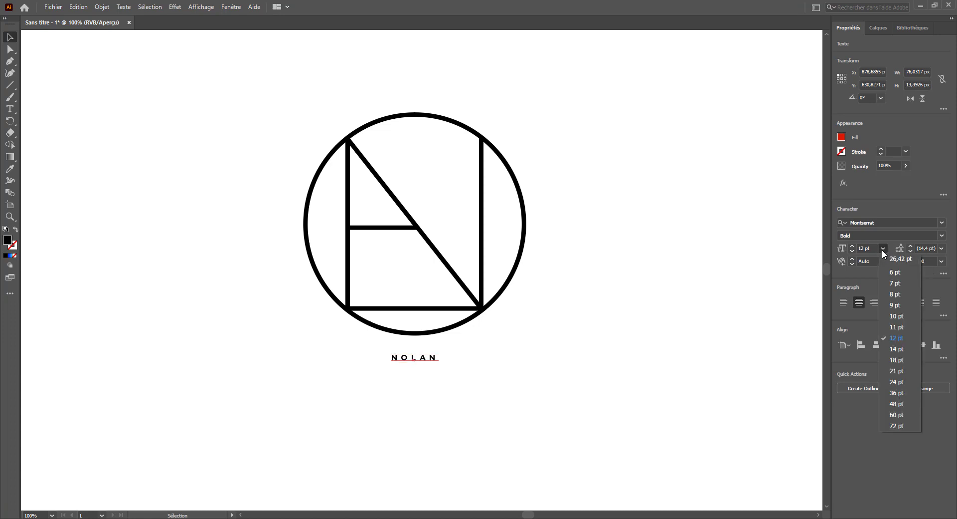
pyautogui.click(897, 371)
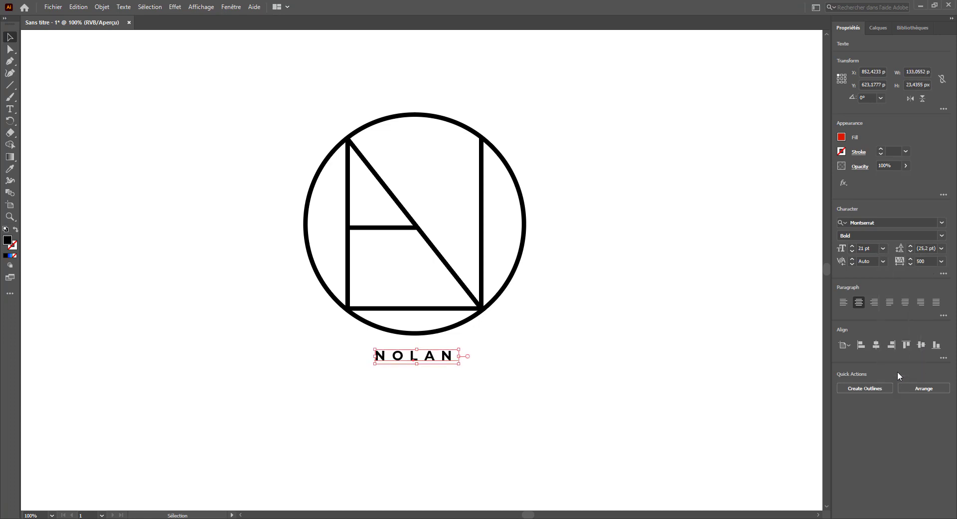
pyautogui.click(926, 262)
pyautogui.click(554, 325)
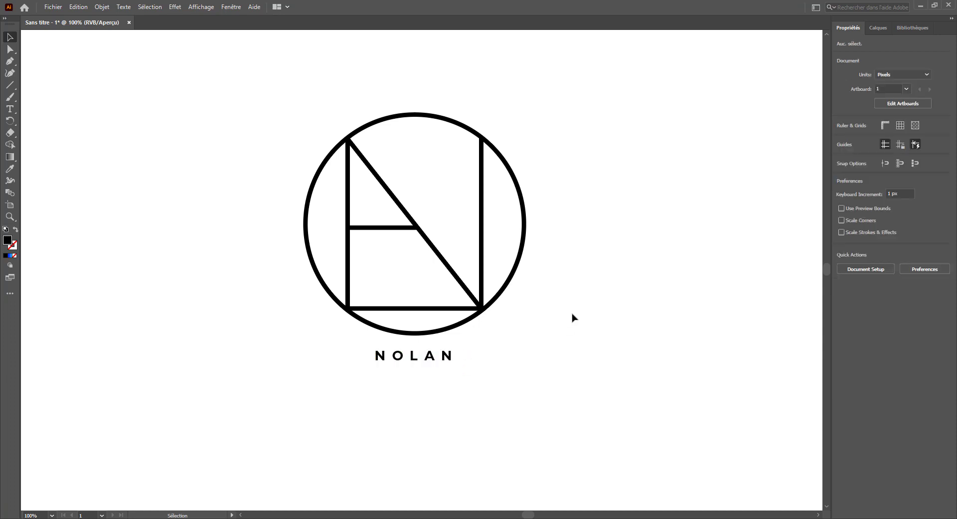
# Step: Move the name slightly further below the circle and align it with the logo on their horizontal centres
pyautogui.moveTo(444, 358); pyautogui.dragTo(445, 366)
pyautogui.click(391, 408)
pyautogui.click(445, 363)
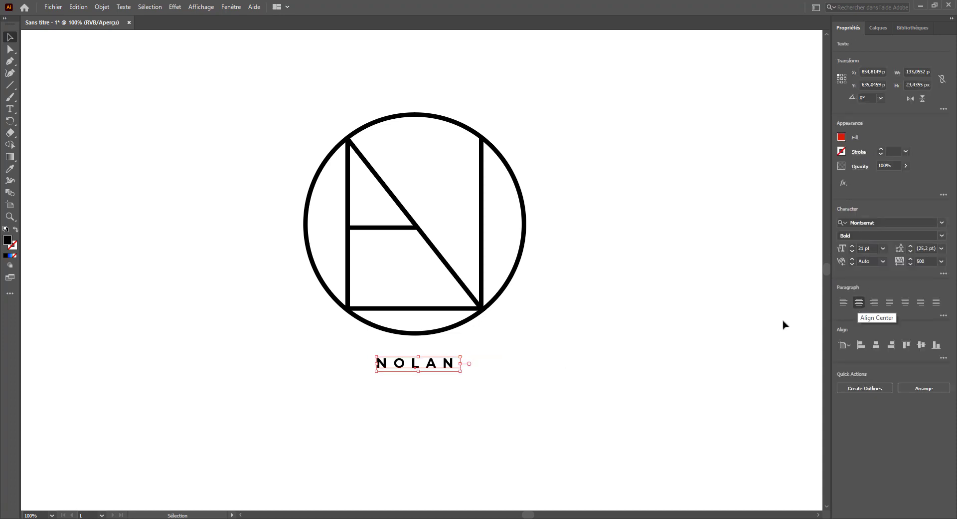
pyautogui.click(449, 381)
pyautogui.hotkey('ctrl', 'a')
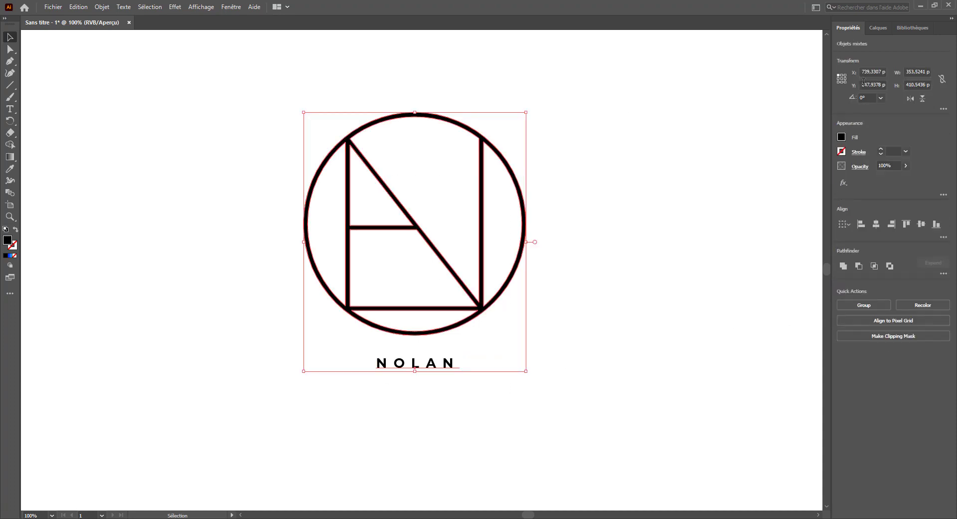
pyautogui.click(877, 228)
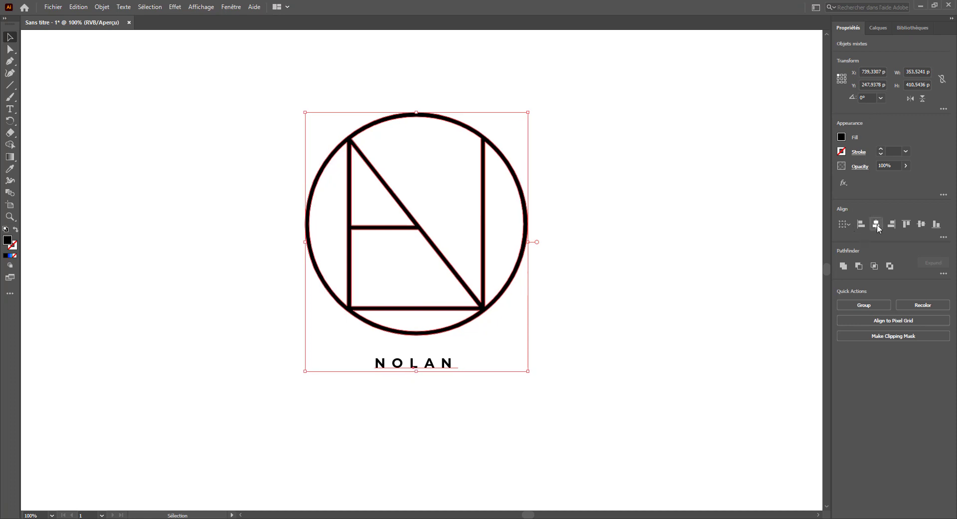
pyautogui.click(593, 266)
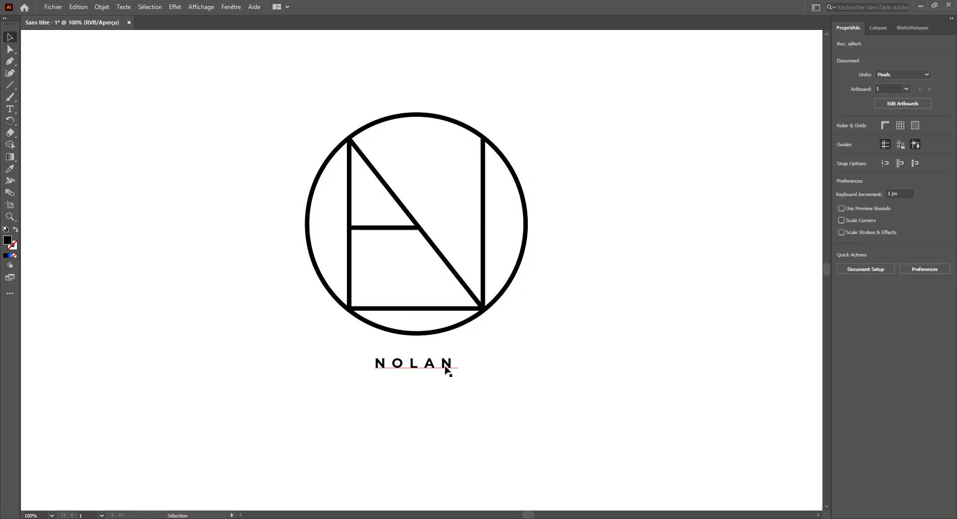
# Step: Examine up close how the name's letters and text box are centred beneath the circle
pyautogui.hotkey('ctrl', '+')
pyautogui.scroll(-5, 452, 370)
pyautogui.hotkey('ctrl', '+')
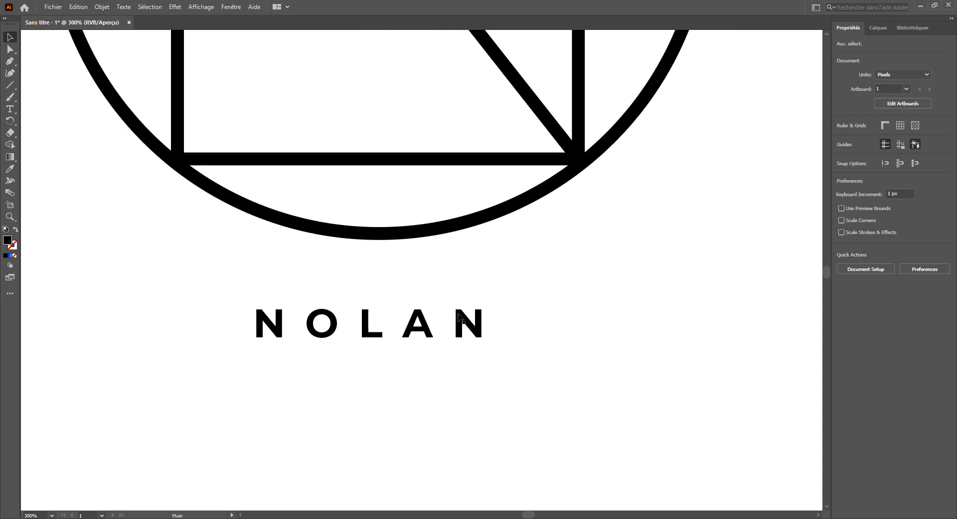
pyautogui.click(264, 306)
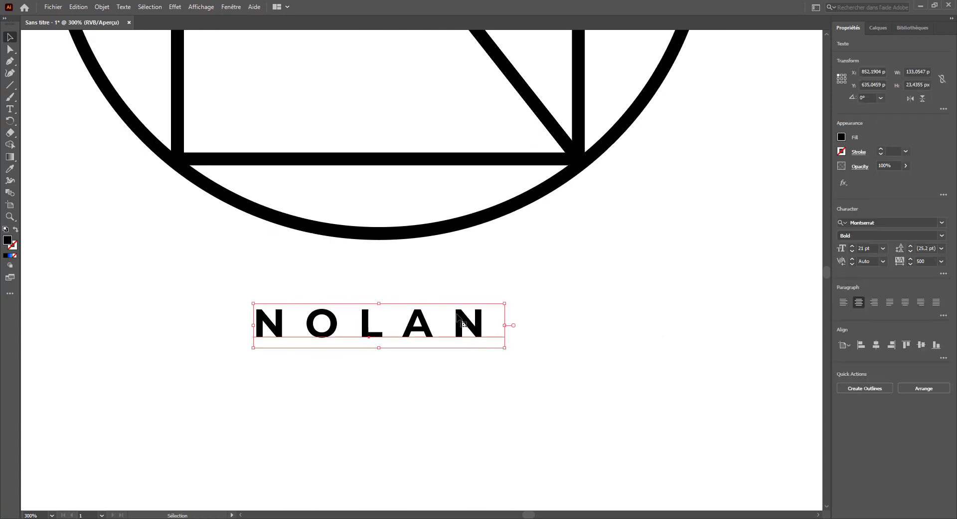
pyautogui.click(507, 293)
pyautogui.hotkey('ctrl', '-')
pyautogui.hotkey('ctrl', '-')
pyautogui.hotkey('ctrl', '-')
pyautogui.scroll(3, 525, 346)
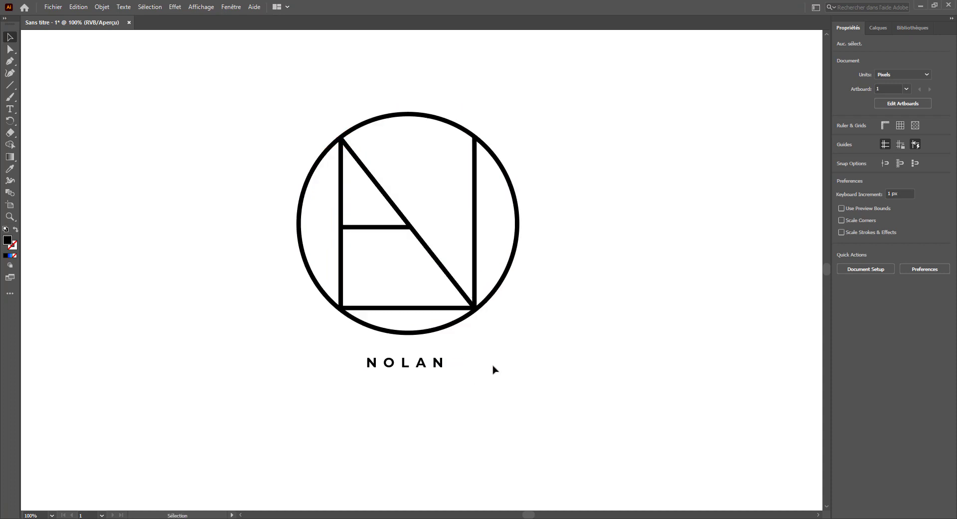
# Step: Convert the name text beneath the circle to outlines
pyautogui.click(429, 367)
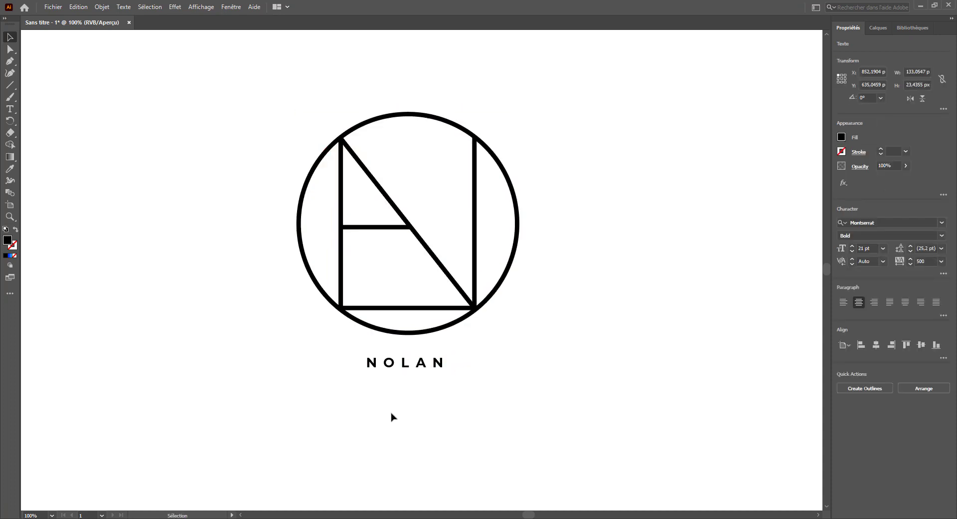
pyautogui.moveTo(391, 417); pyautogui.dragTo(523, 282)
pyautogui.click(524, 282)
pyautogui.click(425, 364)
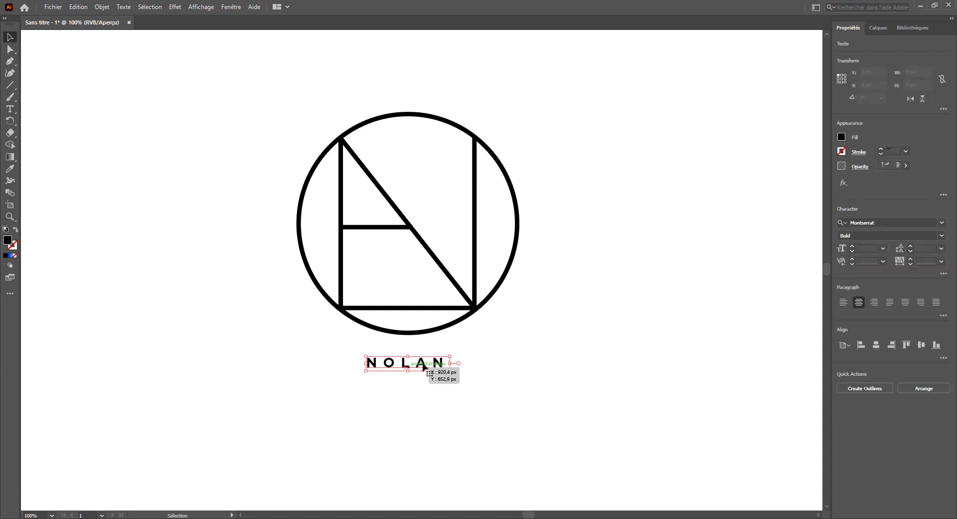
pyautogui.rightClick(425, 364)
pyautogui.click(453, 224)
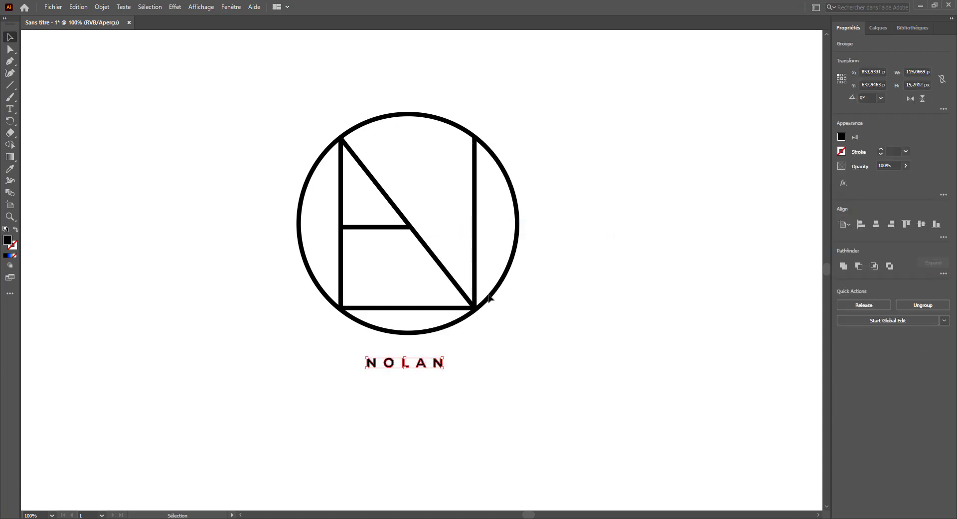
pyautogui.click(487, 378)
# Step: Align the outlined name and the circular logo on their horizontal centres
pyautogui.click(381, 364)
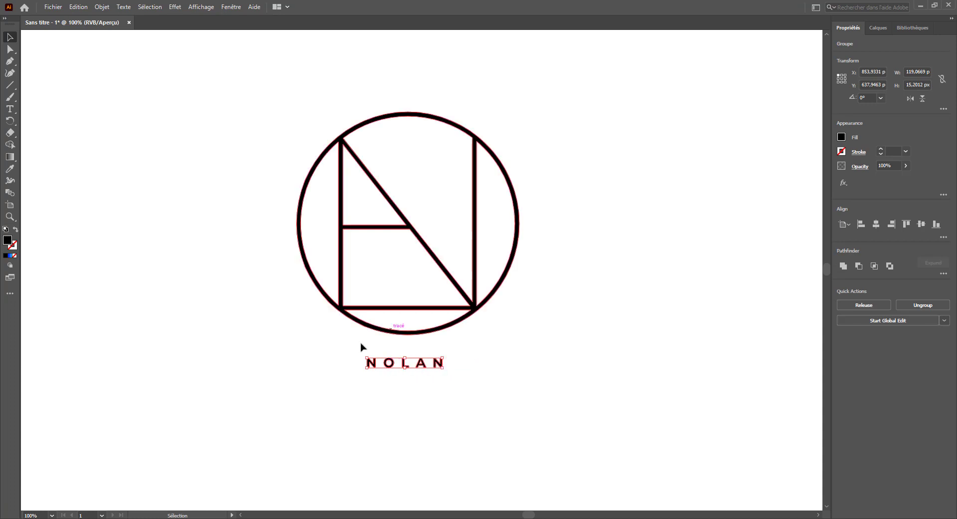
pyautogui.moveTo(382, 423); pyautogui.dragTo(553, 159)
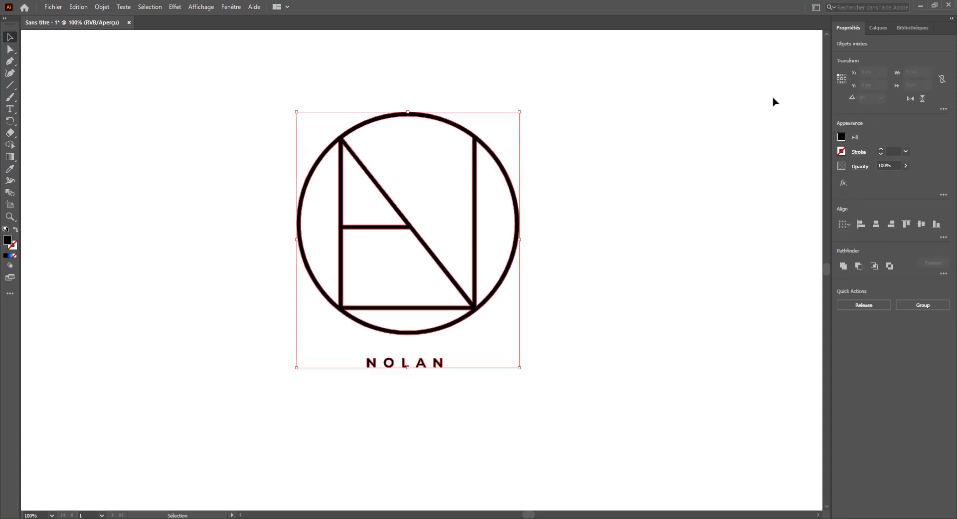
pyautogui.click(876, 224)
pyautogui.click(613, 283)
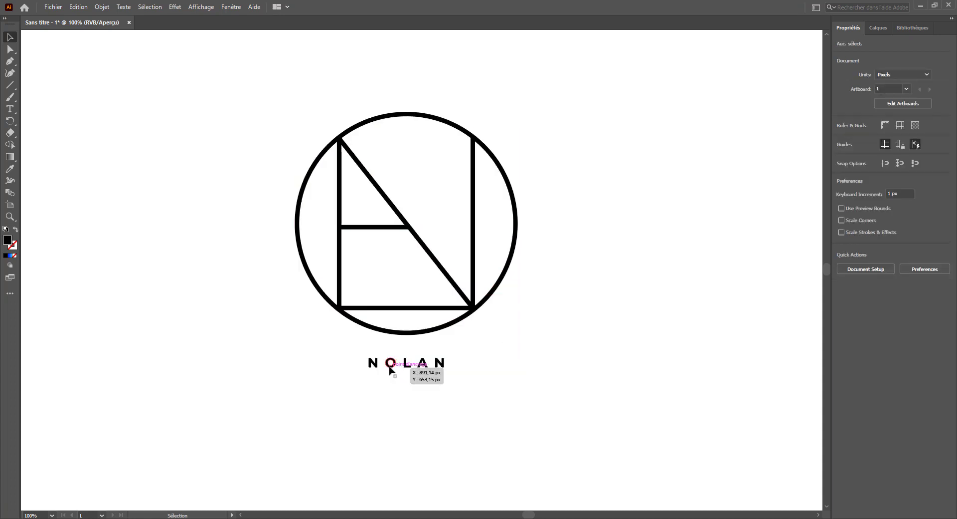
pyautogui.click(438, 369)
pyautogui.click(401, 378)
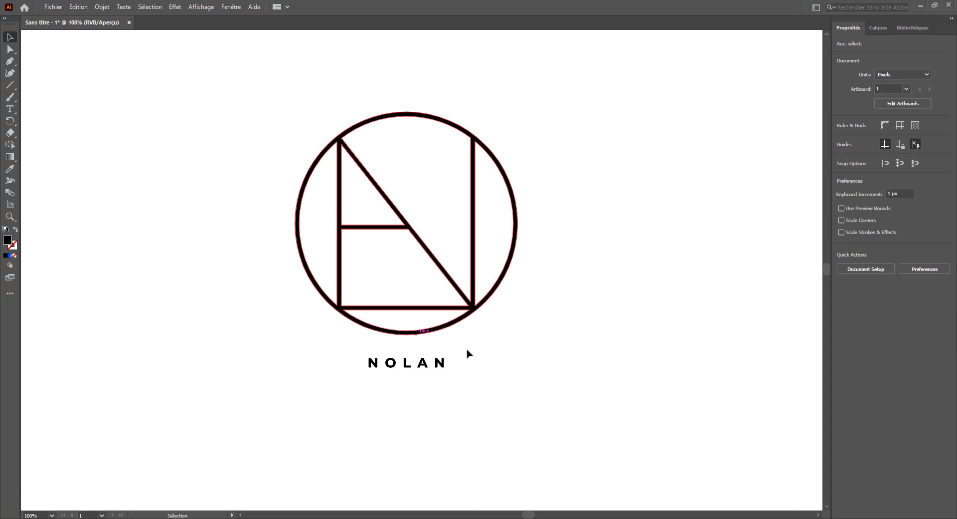
# Step: Move the logo and name together to the artboard's horizontal centre, at about mid-height
pyautogui.hotkey('ctrl', '-')
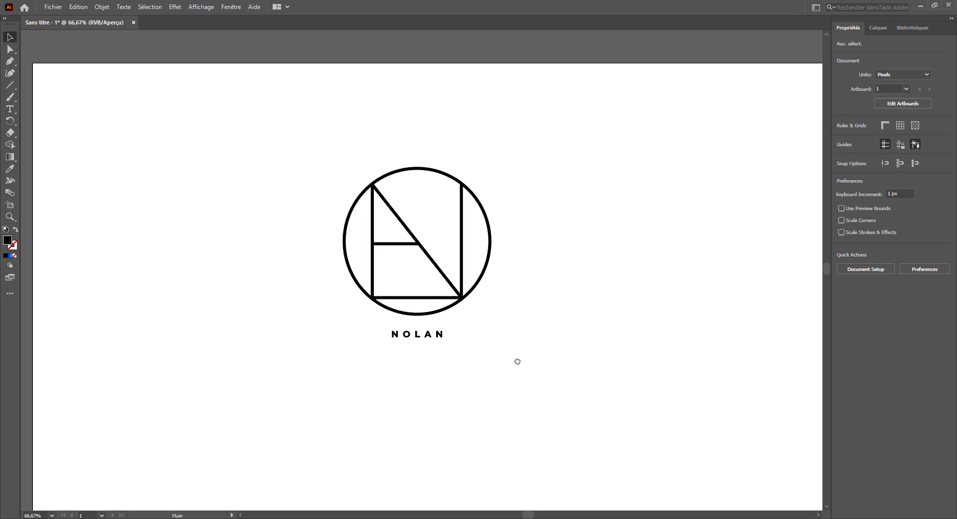
pyautogui.moveTo(369, 354); pyautogui.dragTo(446, 289)
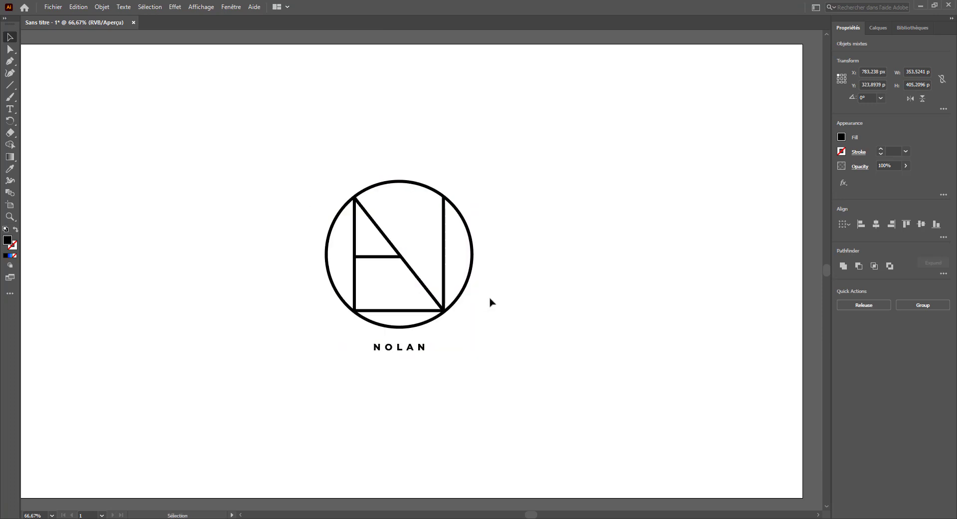
pyautogui.click(493, 299)
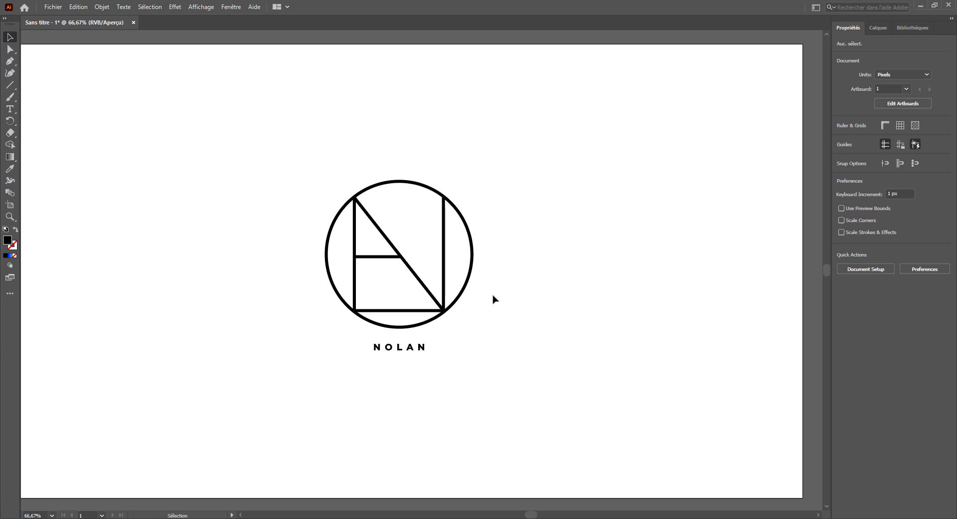
pyautogui.hotkey('ctrl', 'a')
pyautogui.click(513, 218)
pyautogui.hotkey('ctrl', 'a')
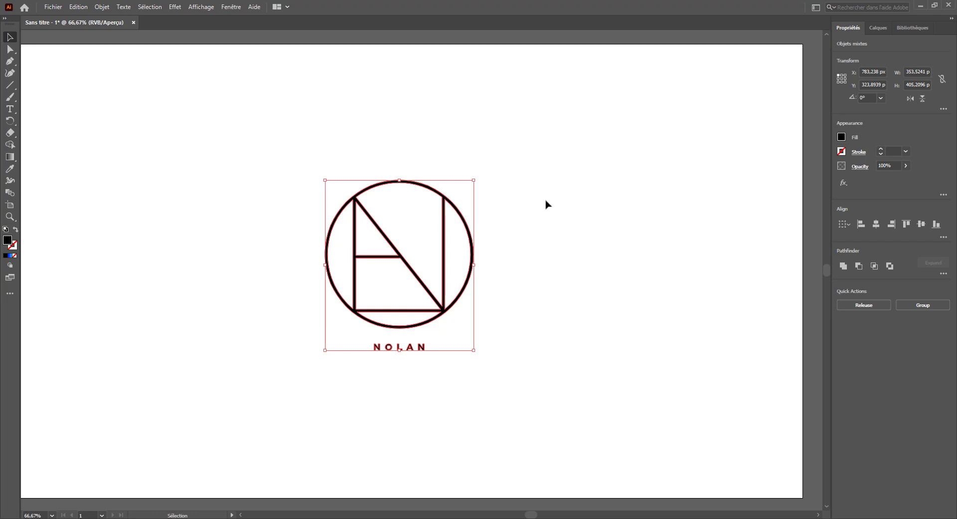
pyautogui.click(524, 220)
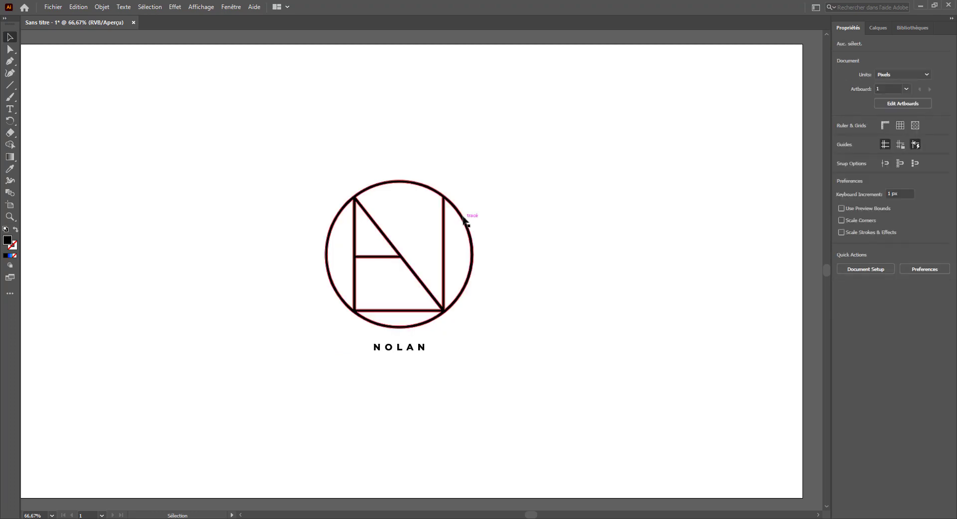
pyautogui.click(465, 215)
pyautogui.click(516, 236)
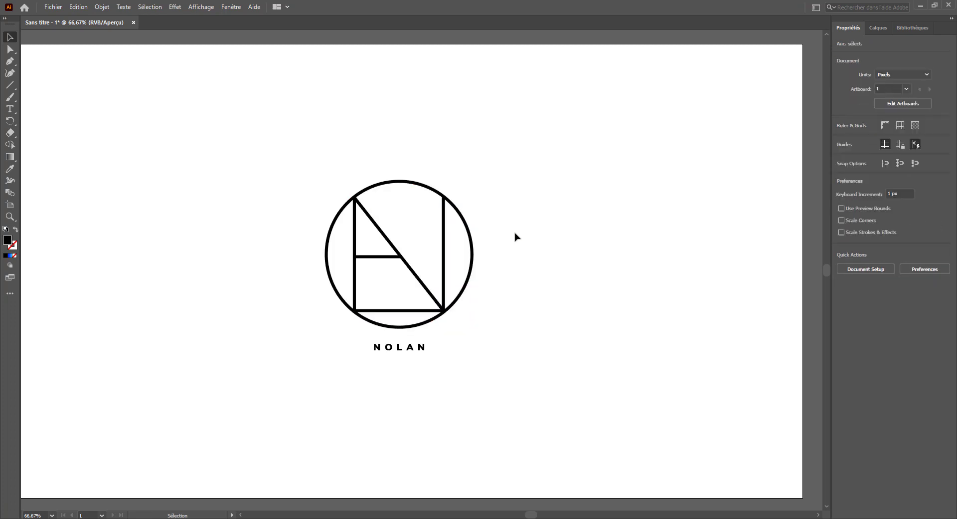